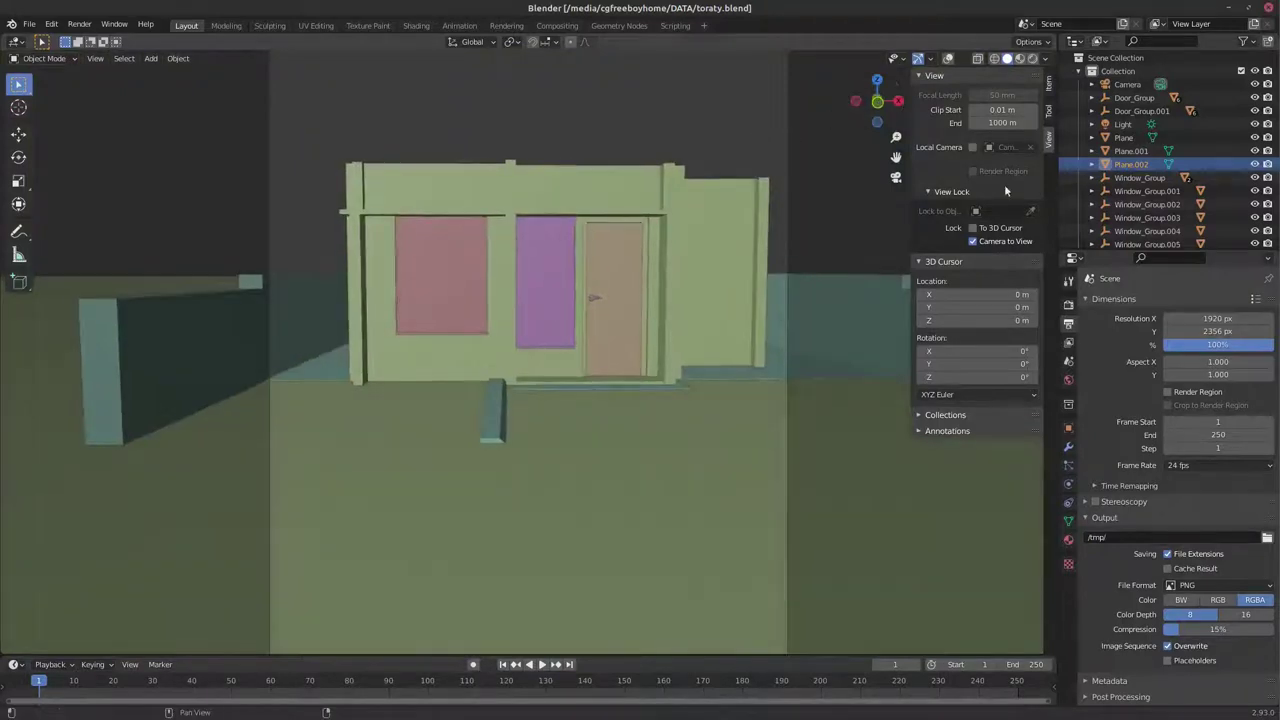
Set the render Resolution Y to 994, then adjust it to 1069 px.
click(1217, 331)
text(994)
key(Return)
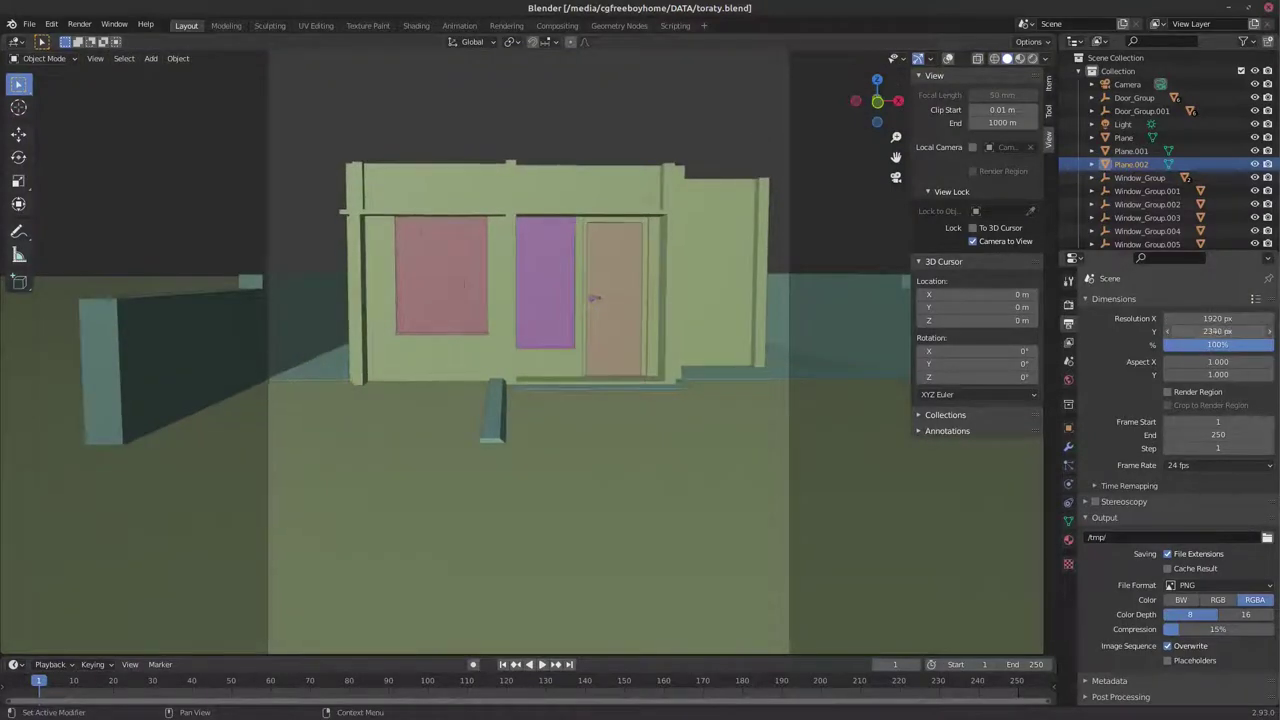
drag(1217, 331, 1240, 331)
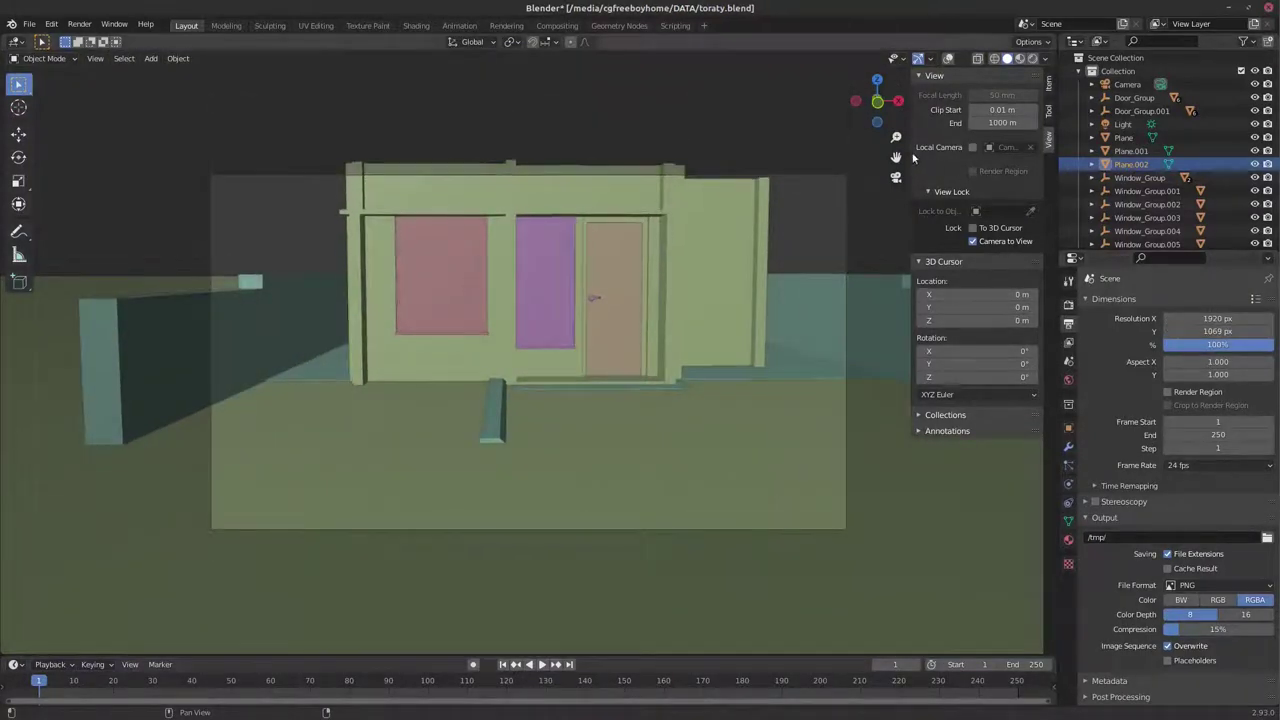
Frame the house front in the locked camera view.
scroll(566, 316, up, 5)
scroll(566, 316, up, 2)
scroll(566, 316, down, 2)
mouse_move(896, 157)
mouse_down()
mouse_move(871, 127)
mouse_move(866, 137)
mouse_up()
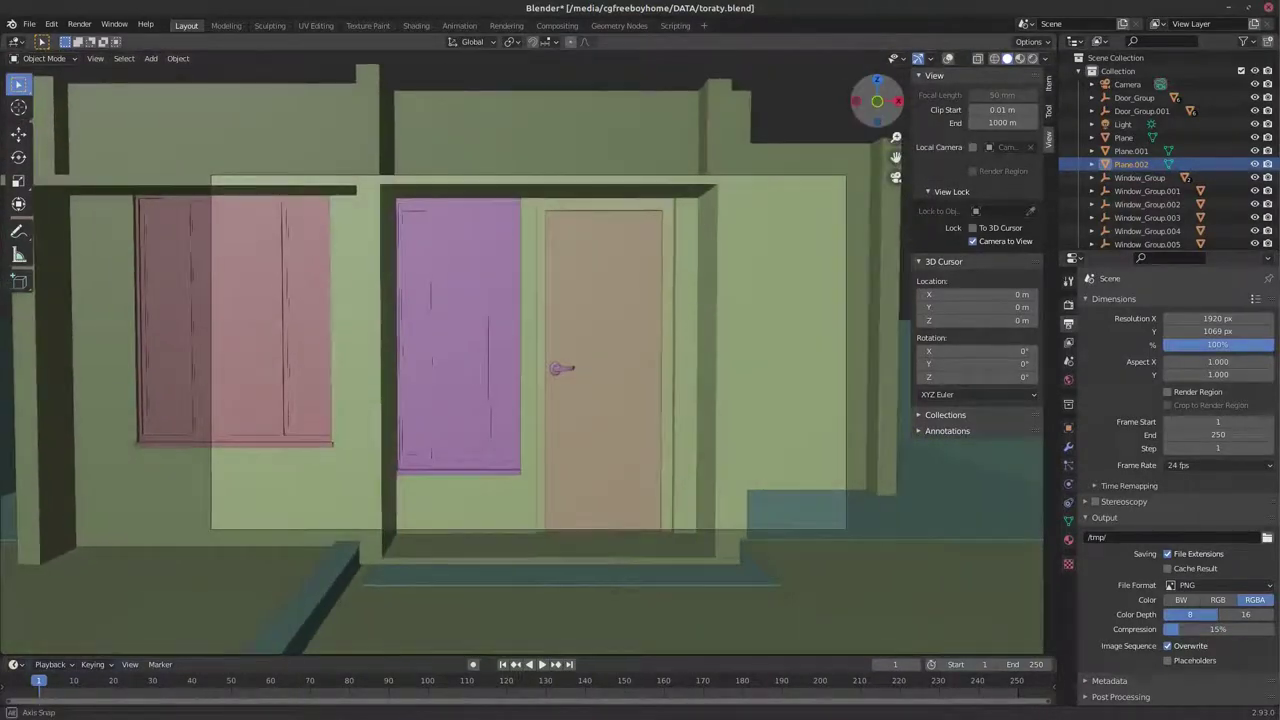
Lower the house within the camera frame so the façade sits squarely centred.
scroll(896, 157, down, 2)
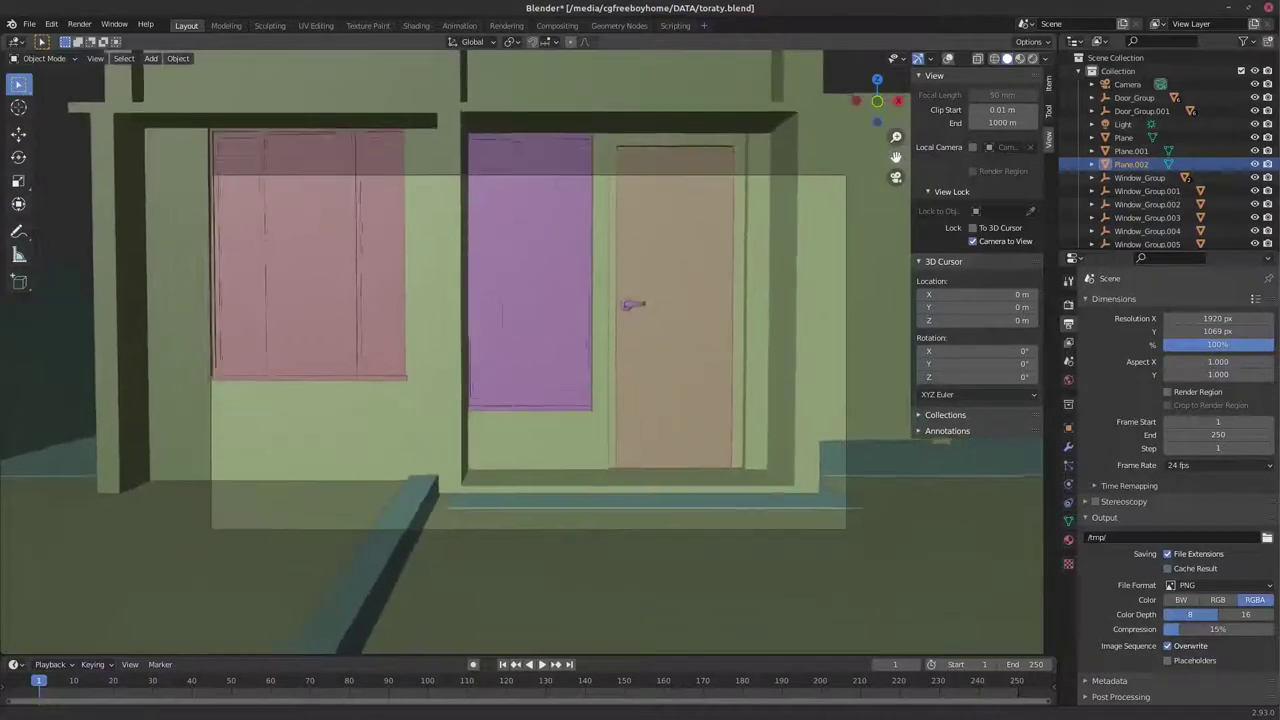
scroll(896, 157, down, 3)
scroll(797, 291, up, 2)
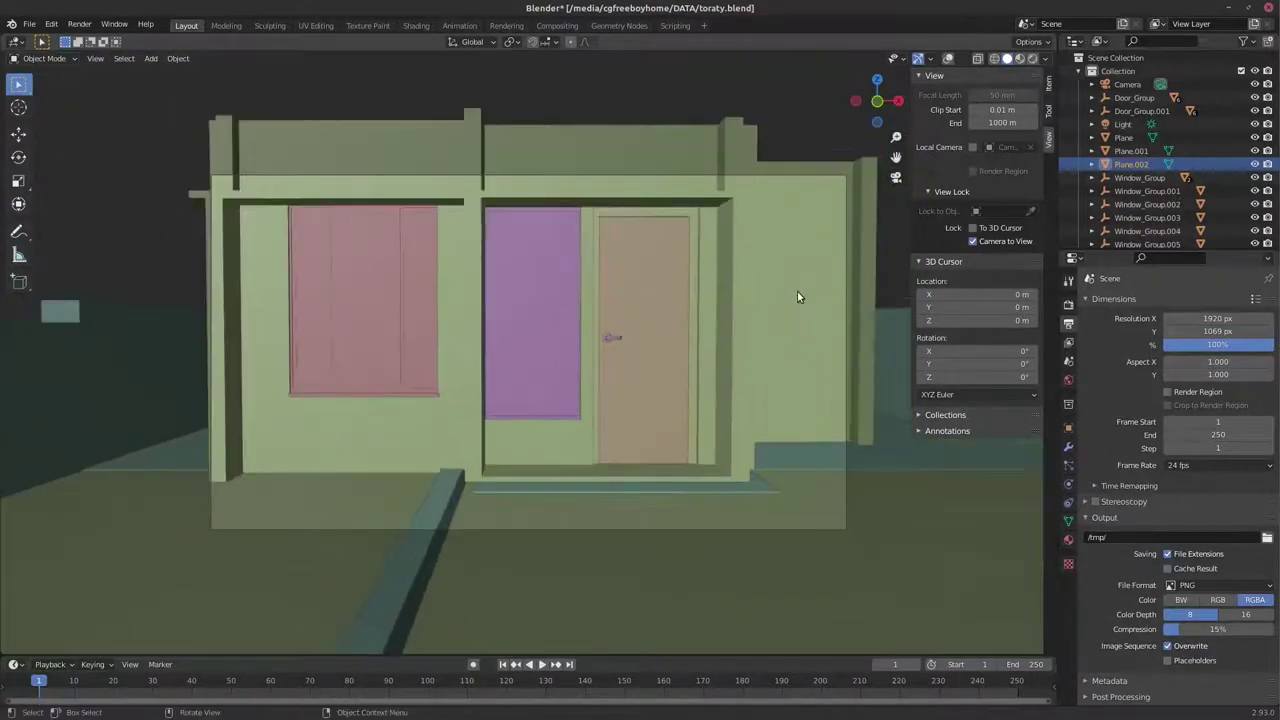
mouse_move(893, 166)
mouse_down()
mouse_move(893, 200)
mouse_move(930, 160)
mouse_up()
scroll(762, 344, up, 2)
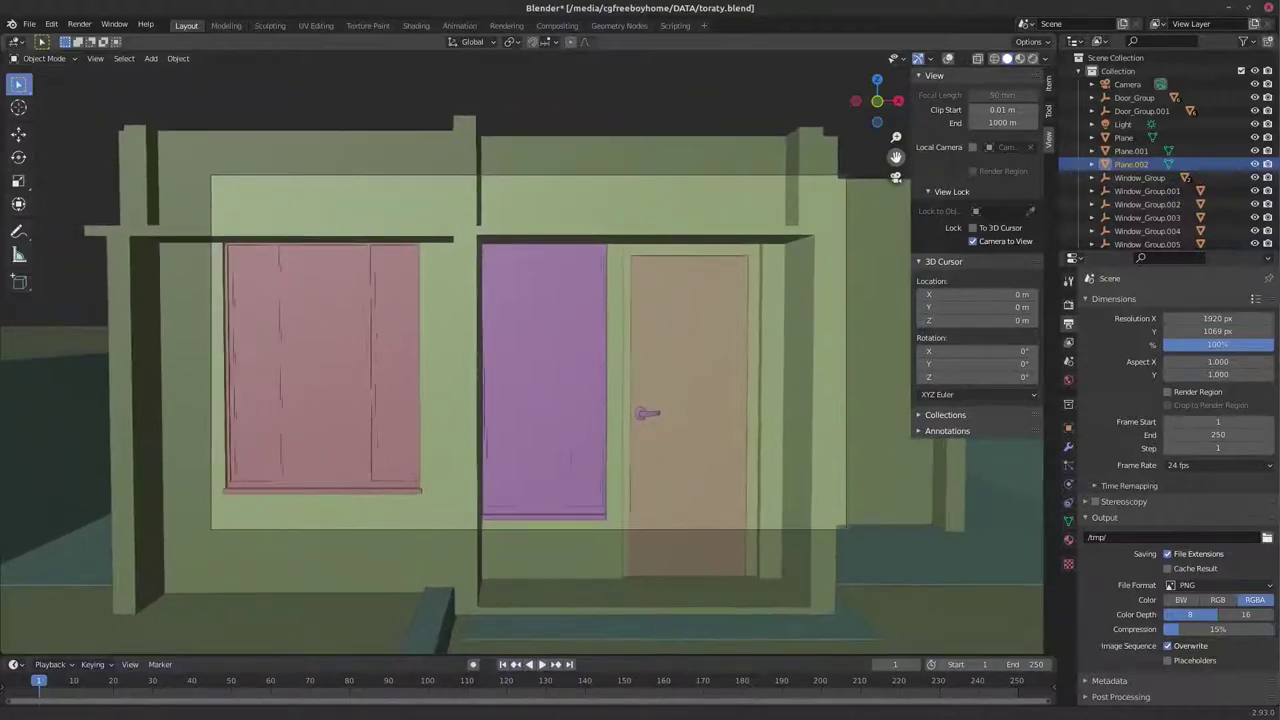
Uncheck Camera to View, hide the viewport side panel and save toraty.blend.
click(976, 242)
key(n)
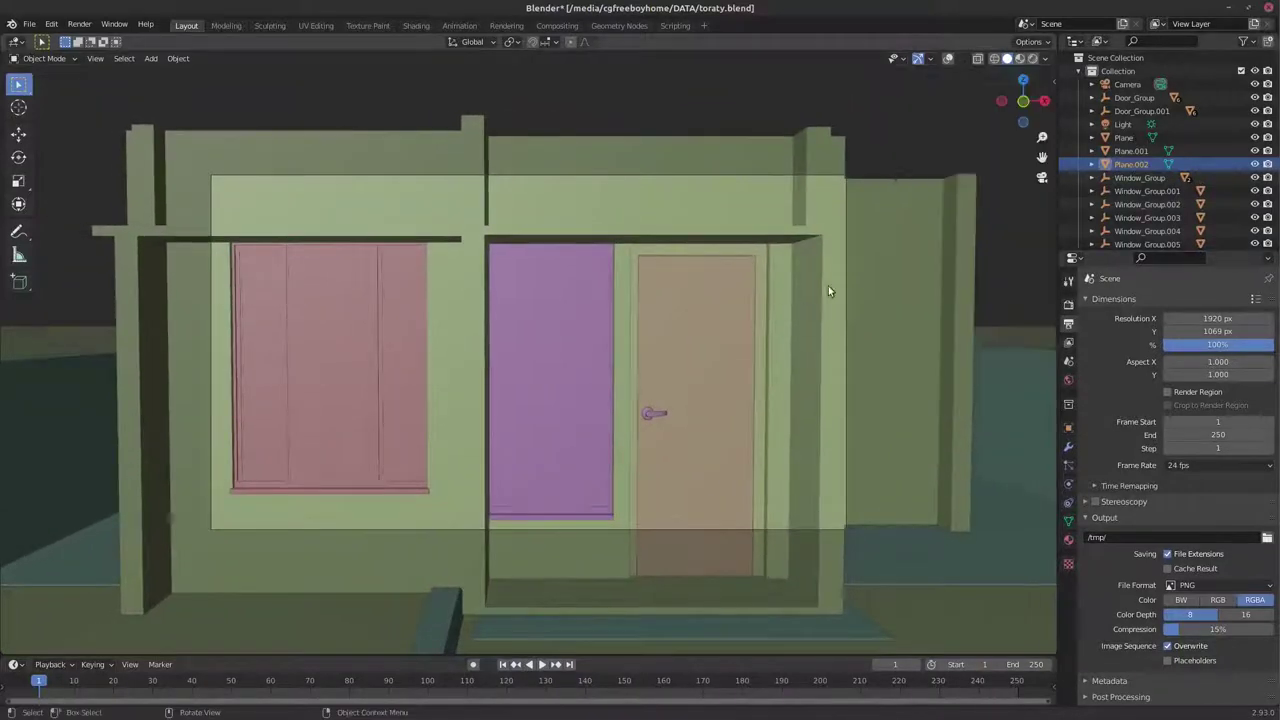
key(ctrl+s)
Turn off Bloom in Render Properties and save the file again.
click(1068, 304)
click(1215, 302)
click(1095, 408)
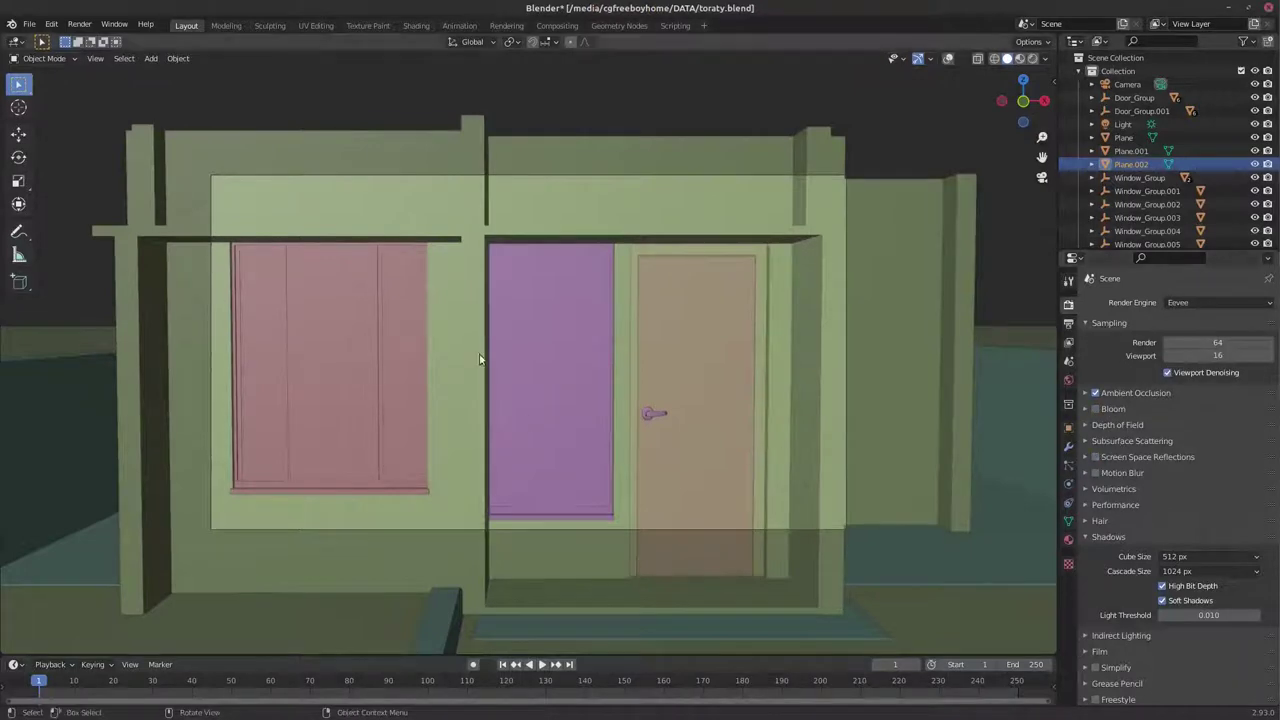
key(ctrl+s)
click(554, 27)
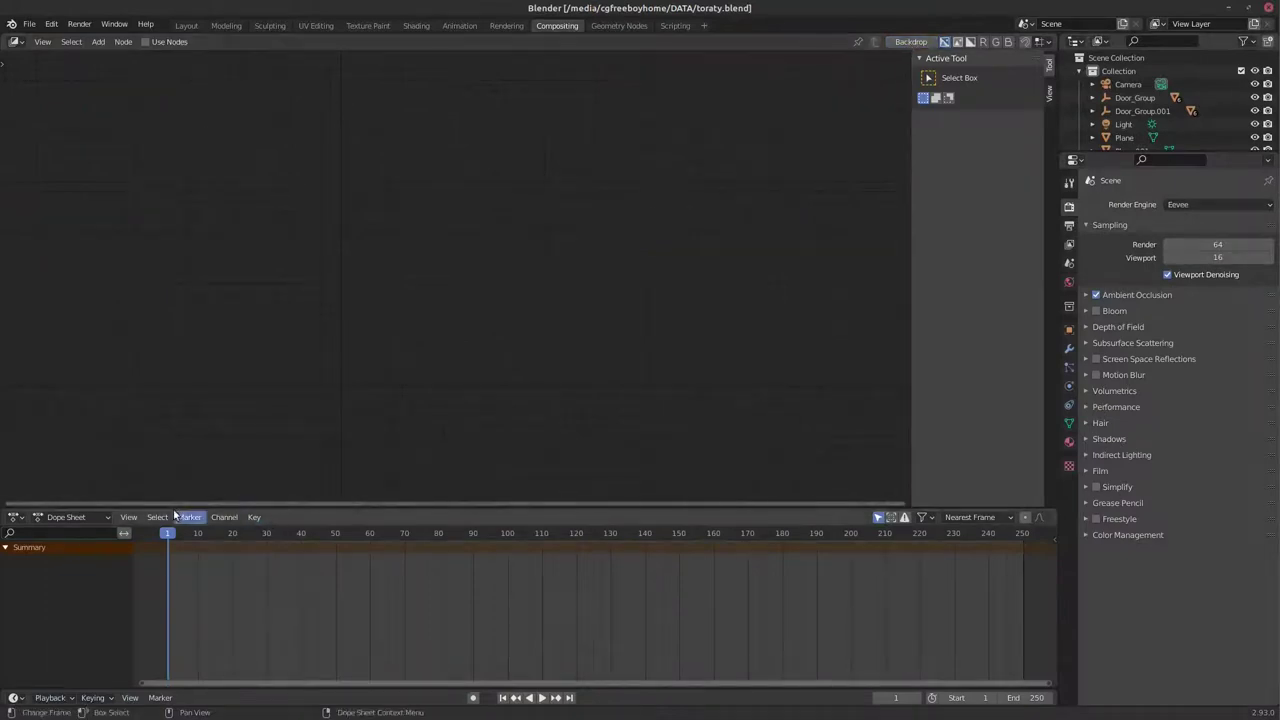
Turn on Use Nodes and space Render Layers left and Composite upper right.
click(146, 42)
scroll(502, 246, up, 3)
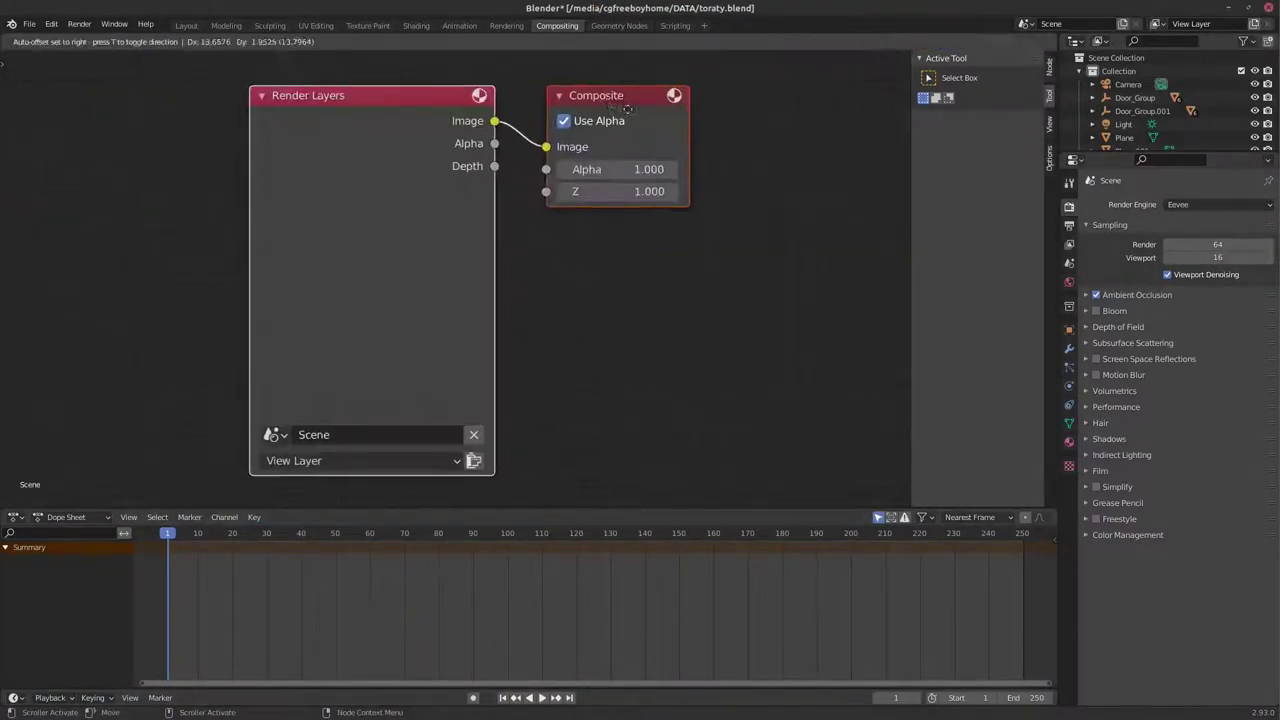
middle_drag(502, 246, 607, 263)
drag(575, 150, 258, 119)
scroll(286, 145, down, 1)
mouse_move(650, 155)
mouse_down()
mouse_move(716, 150)
mouse_move(827, 110)
mouse_up()
click(186, 25)
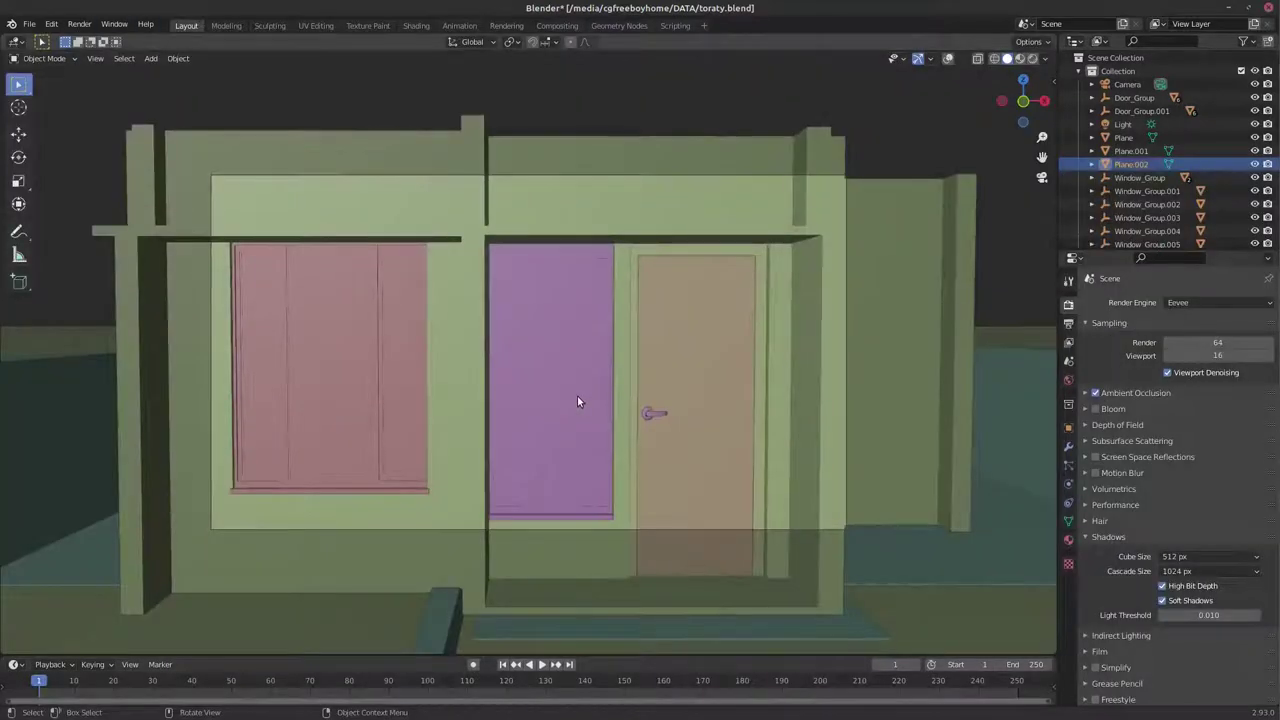
Render the house façade still with F12.
key(F12)
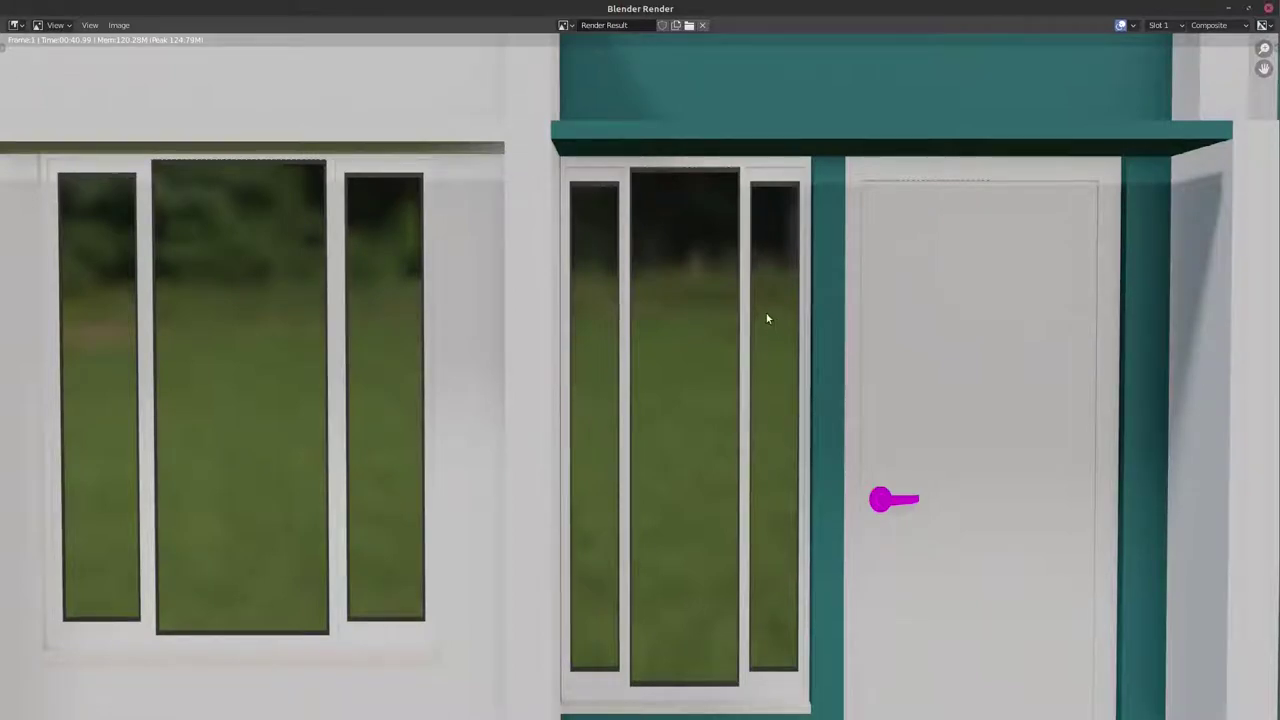
scroll(763, 312, down, 2)
click(119, 25)
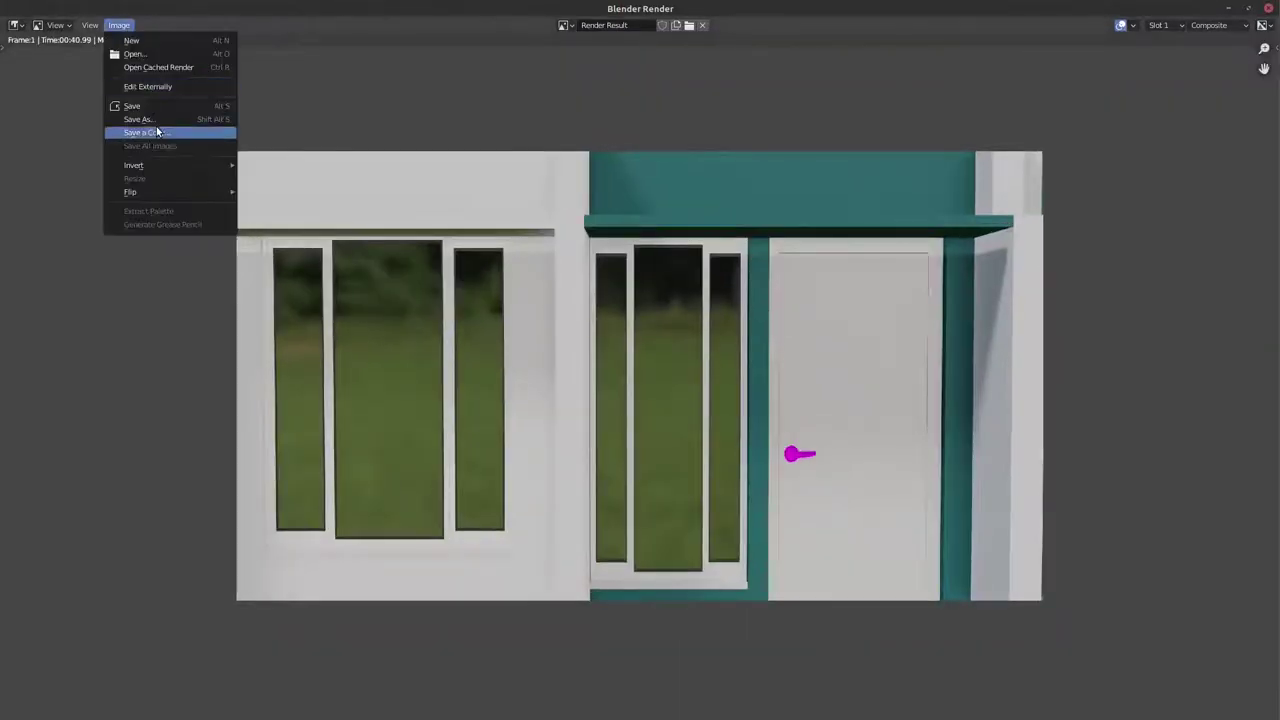
key(Return)
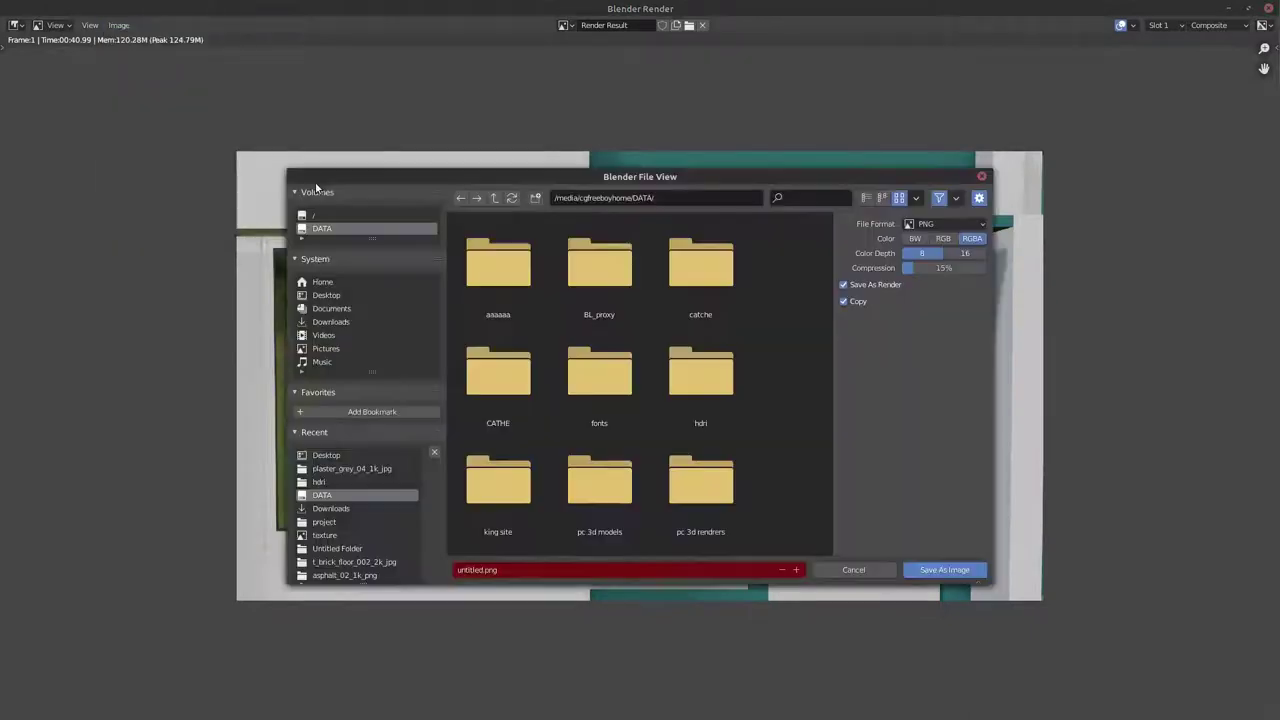
Save the render as a PNG image named 'dn' and close the render window.
click(494, 570)
text(d)
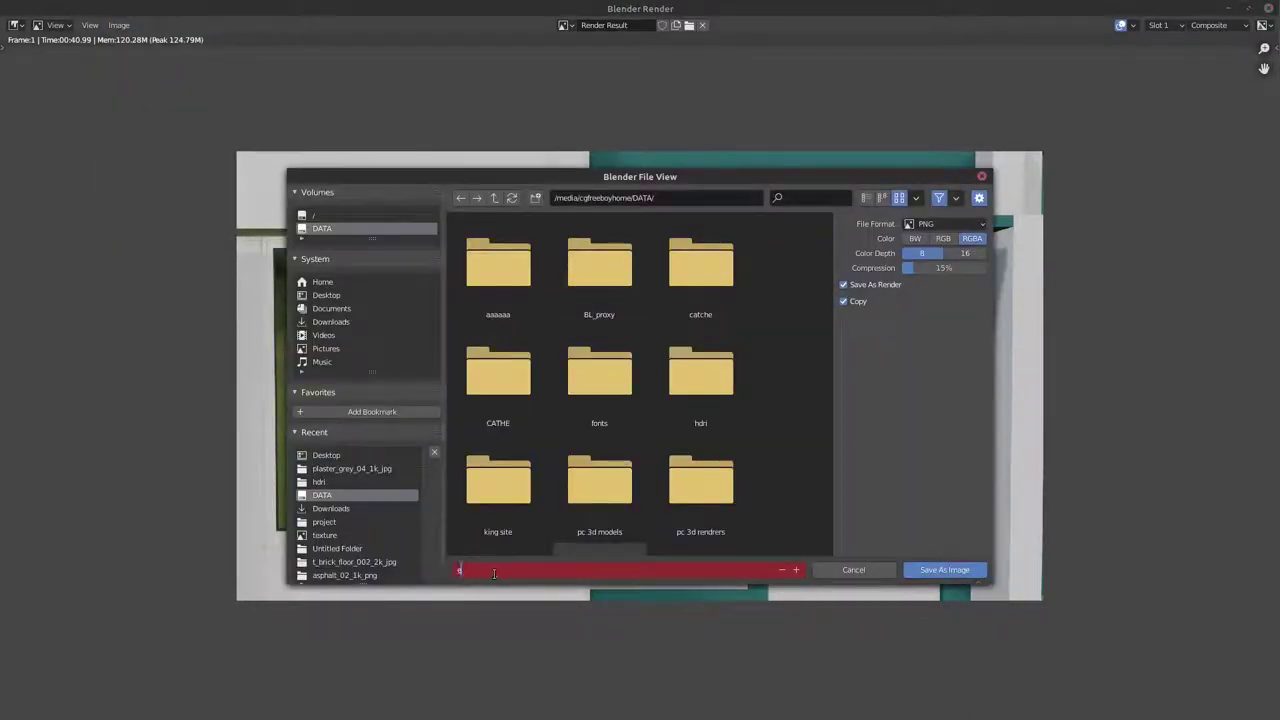
text(n)
key(Return)
click(944, 569)
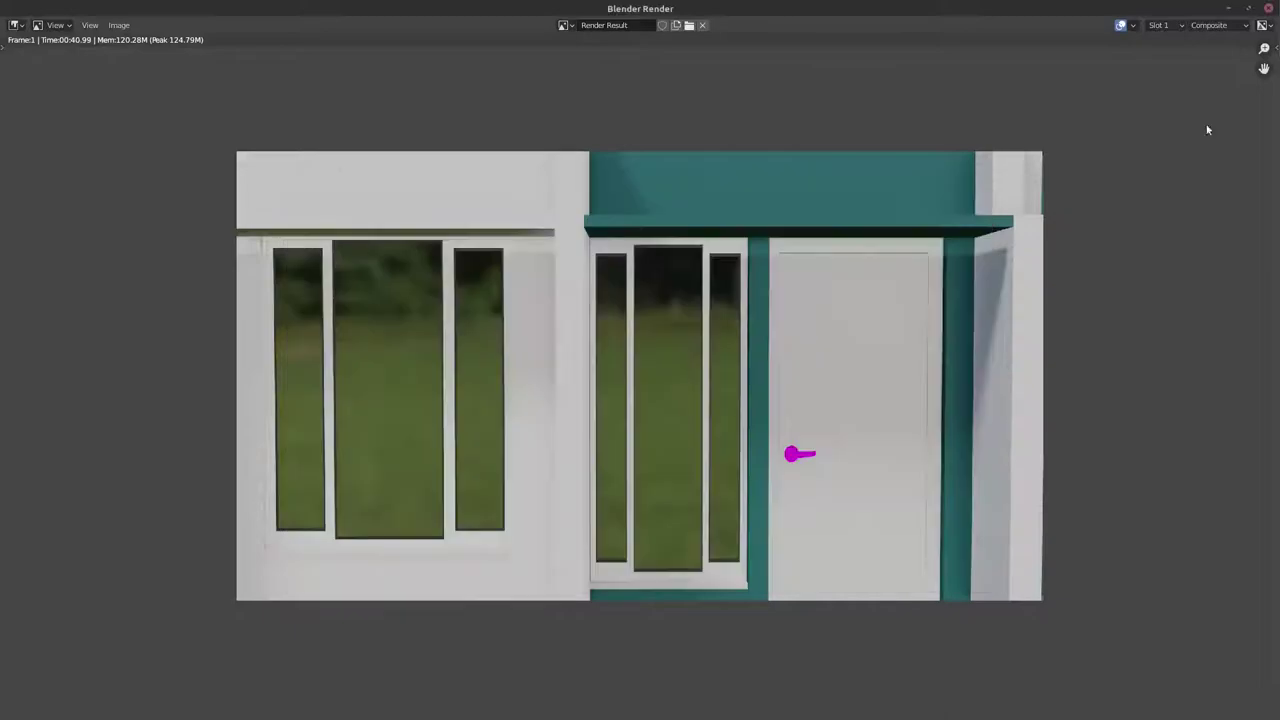
click(1270, 8)
click(557, 25)
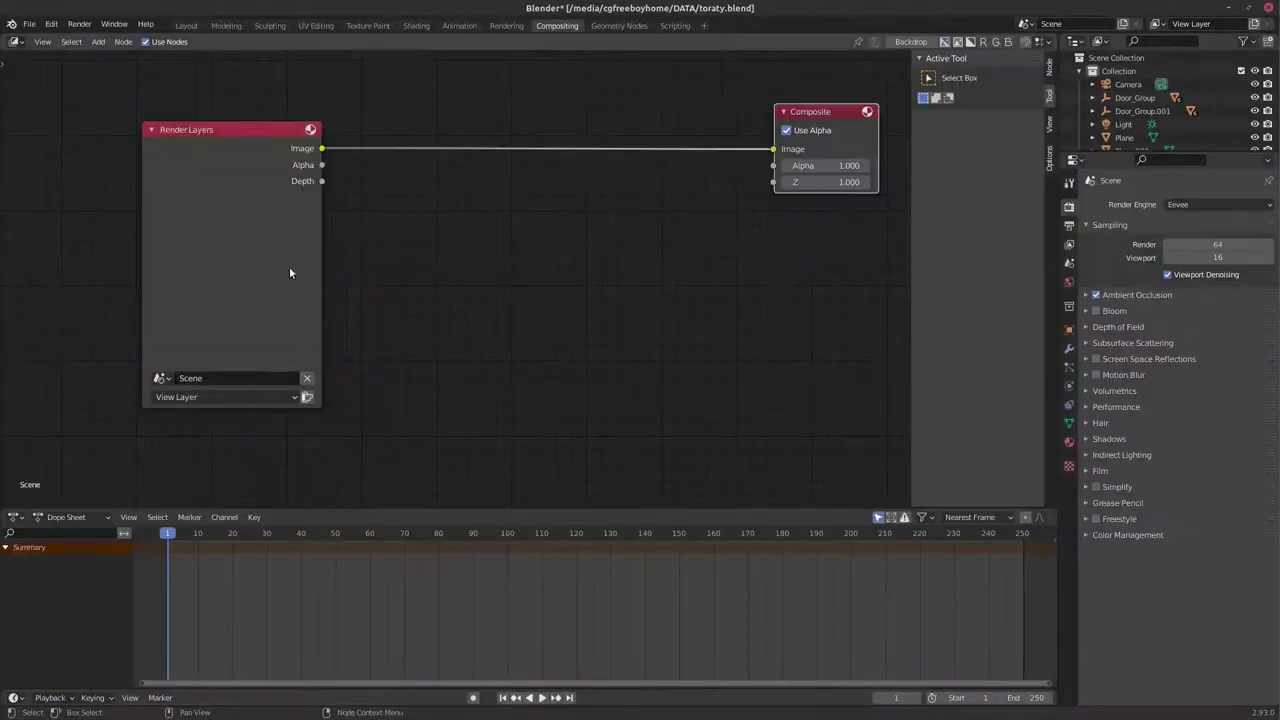
Link Render Layers to a new Viewer node below Composite and show it as backdrop.
ctrl+shift+click(288, 136)
mouse_move(440, 150)
mouse_down()
mouse_move(770, 230)
mouse_move(840, 215)
mouse_up()
key(n)
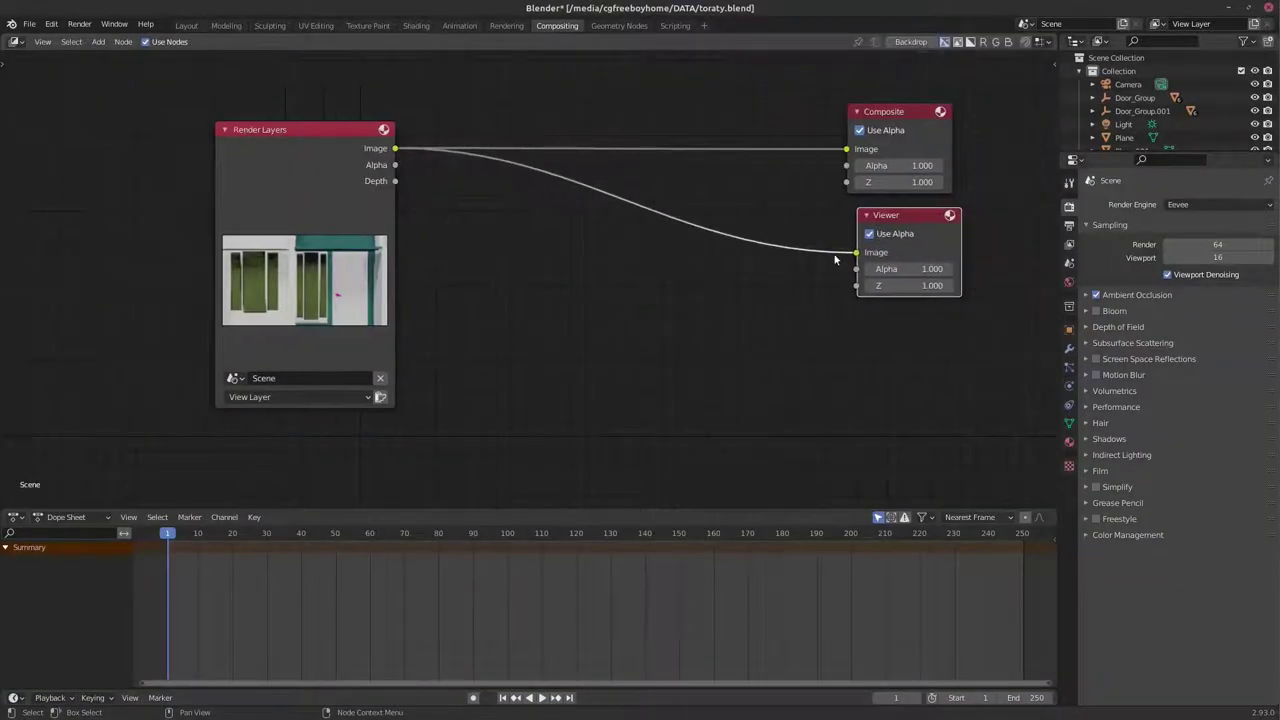
scroll(880, 234, up, 1)
drag(374, 510, 385, 610)
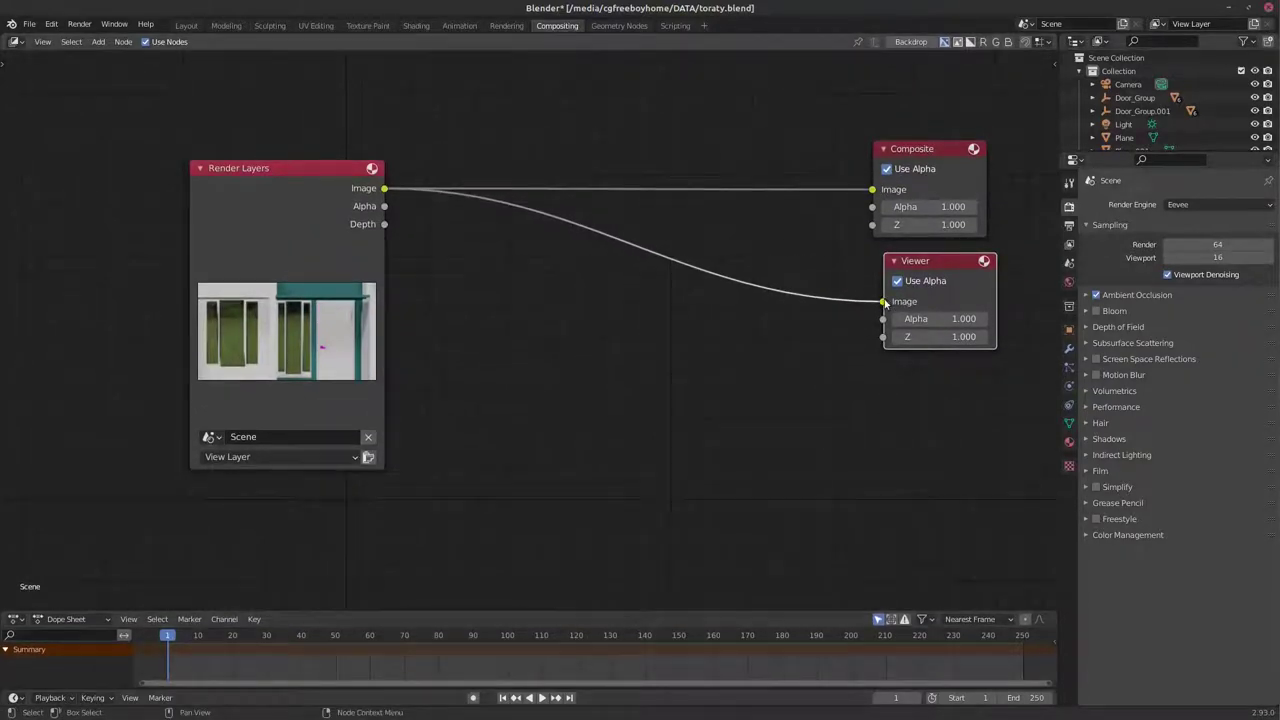
click(902, 42)
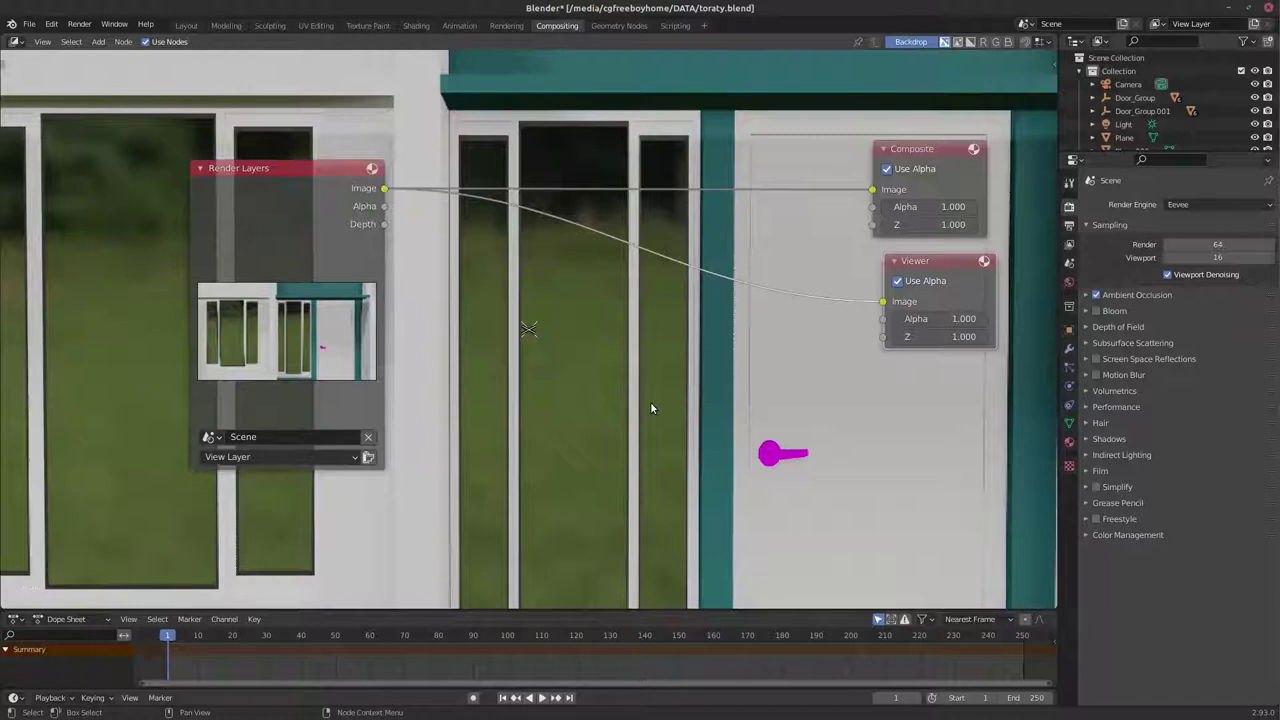
Bring the clip it's time to stop.mp4 from Downloads into the node editor.
scroll(651, 408, down, 1)
click(1183, 66)
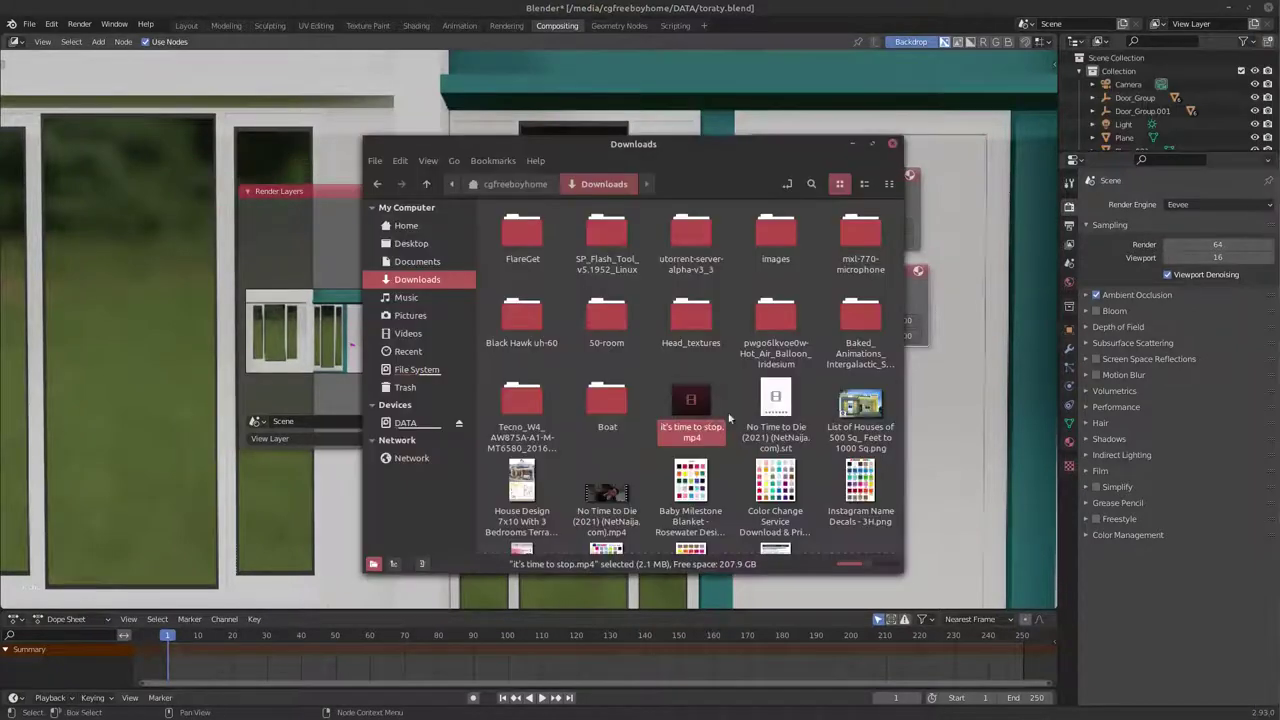
drag(176, 460, 176, 460)
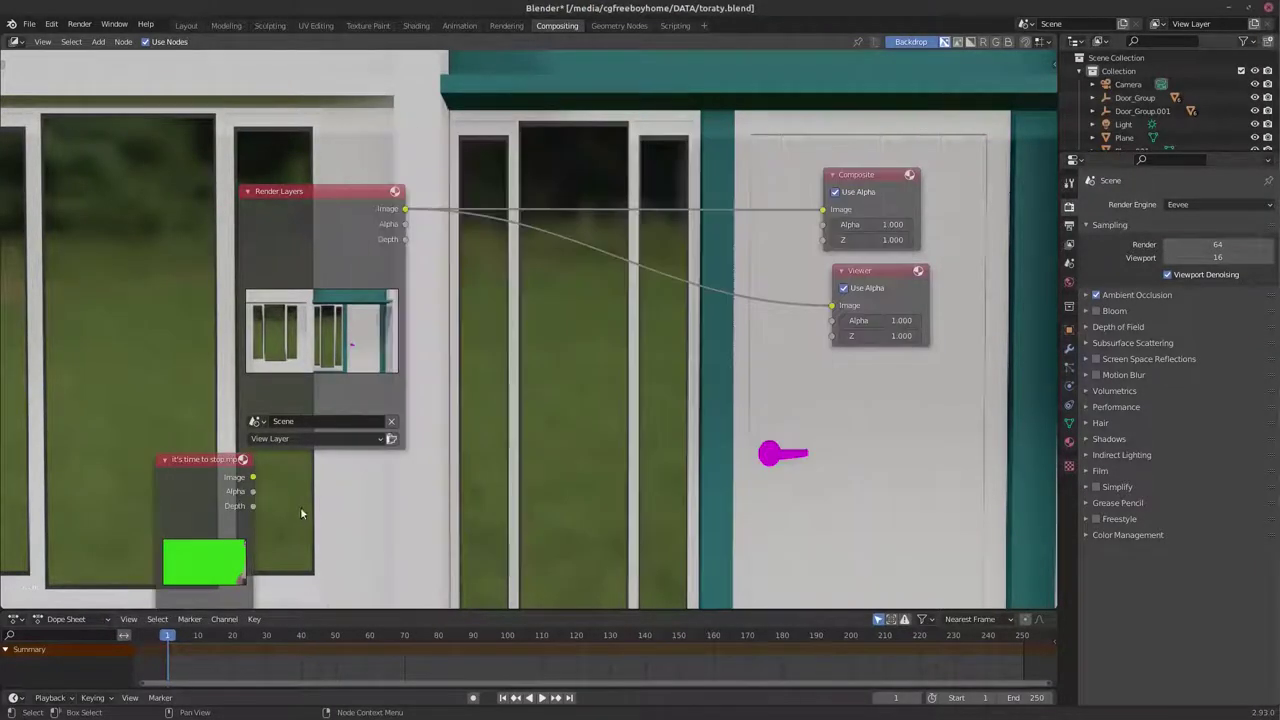
key(shift+a)
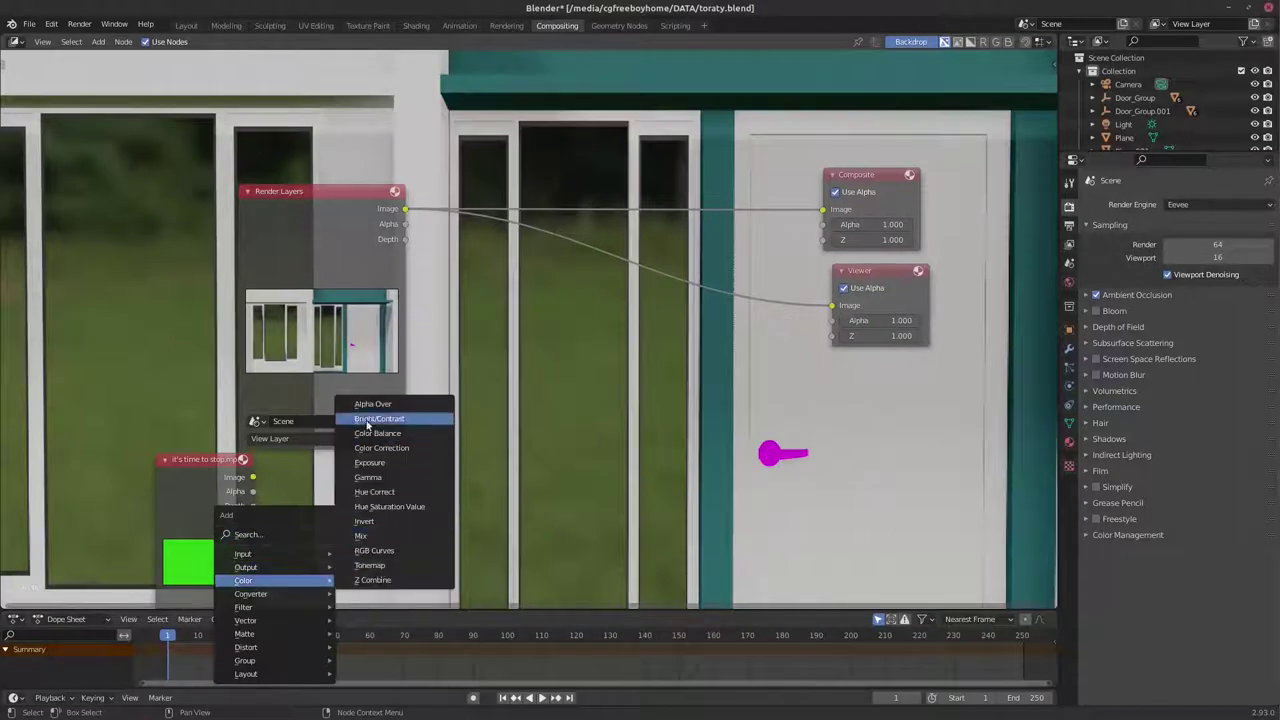
Insert an Alpha Over node on the Render Layers–Viewer link, fed by the clip's image.
click(345, 411)
click(656, 244)
mouse_move(252, 477)
mouse_down()
mouse_move(643, 363)
mouse_move(651, 344)
mouse_up()
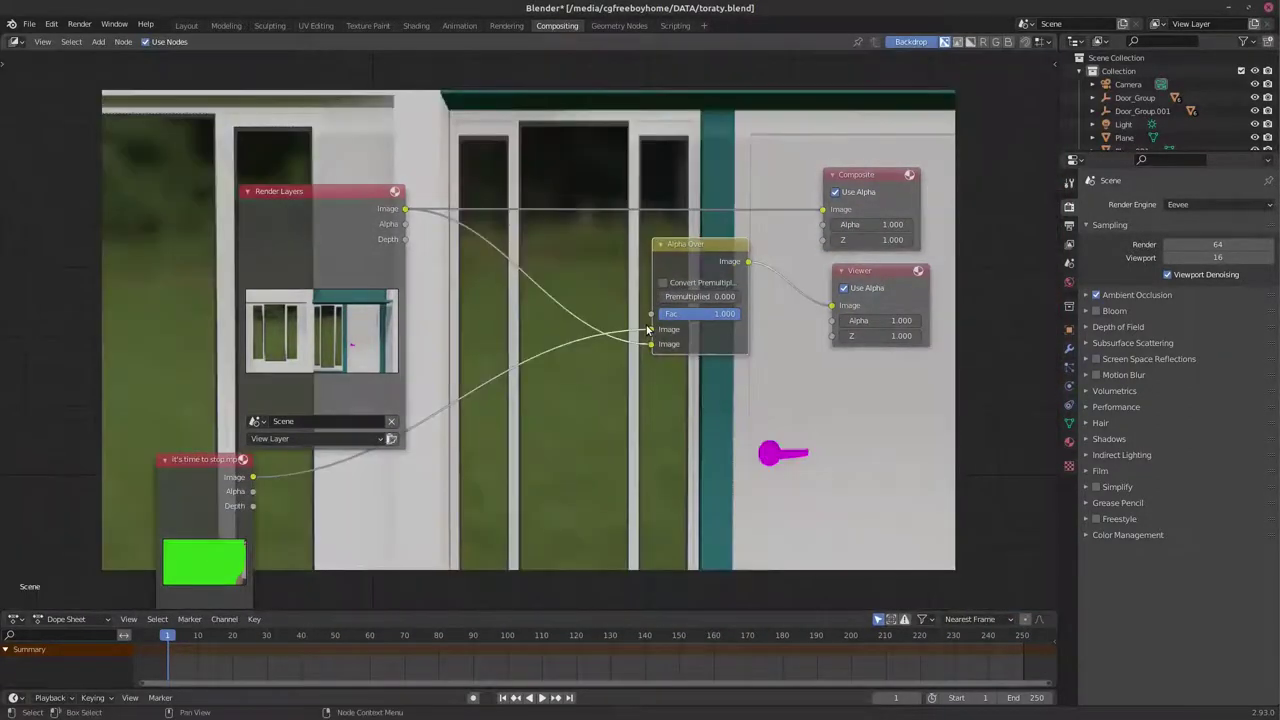
scroll(618, 373, down, 1)
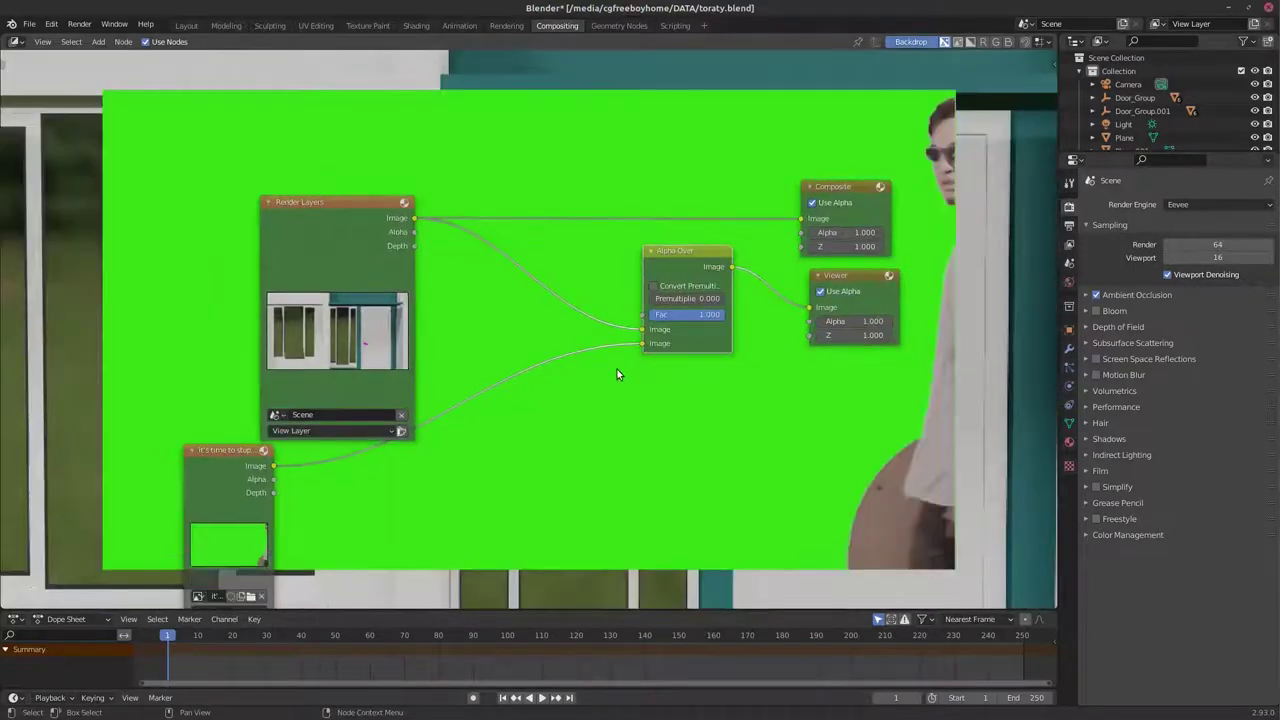
Insert a Scale node on the footage link, set to Render Size with Fit.
key(shift+a)
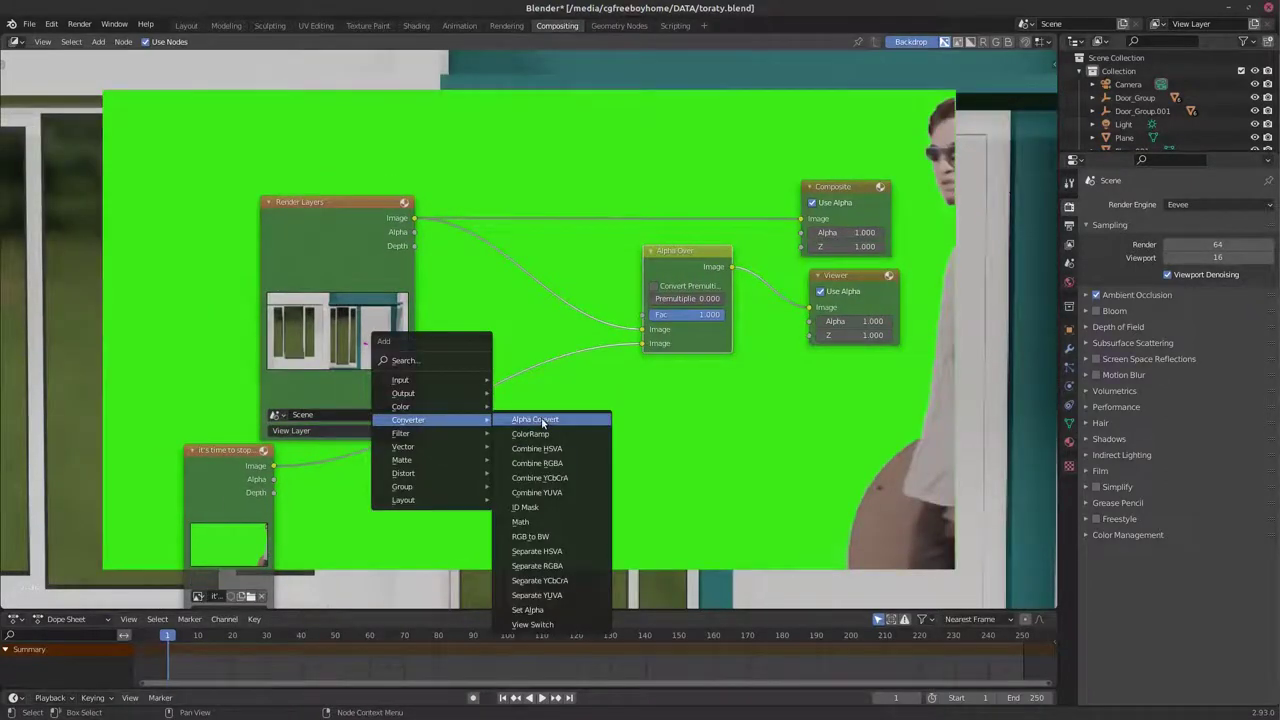
mouse_move(403, 473)
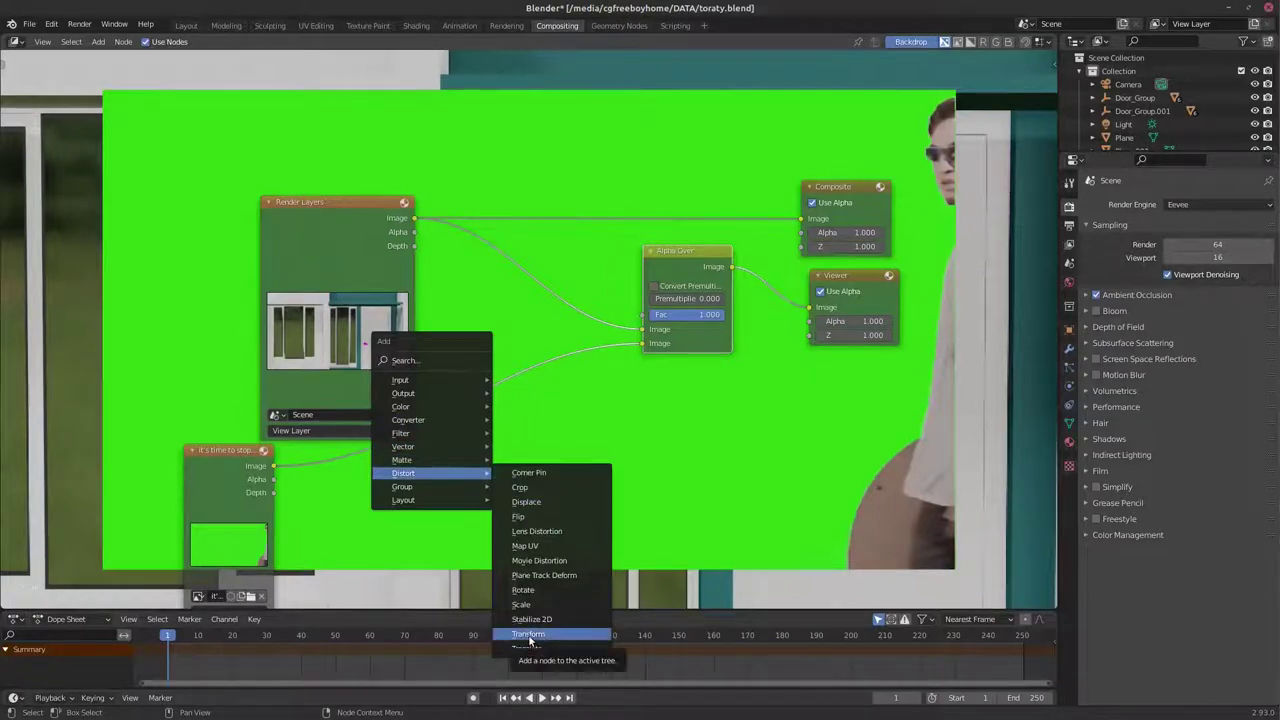
click(530, 633)
click(545, 376)
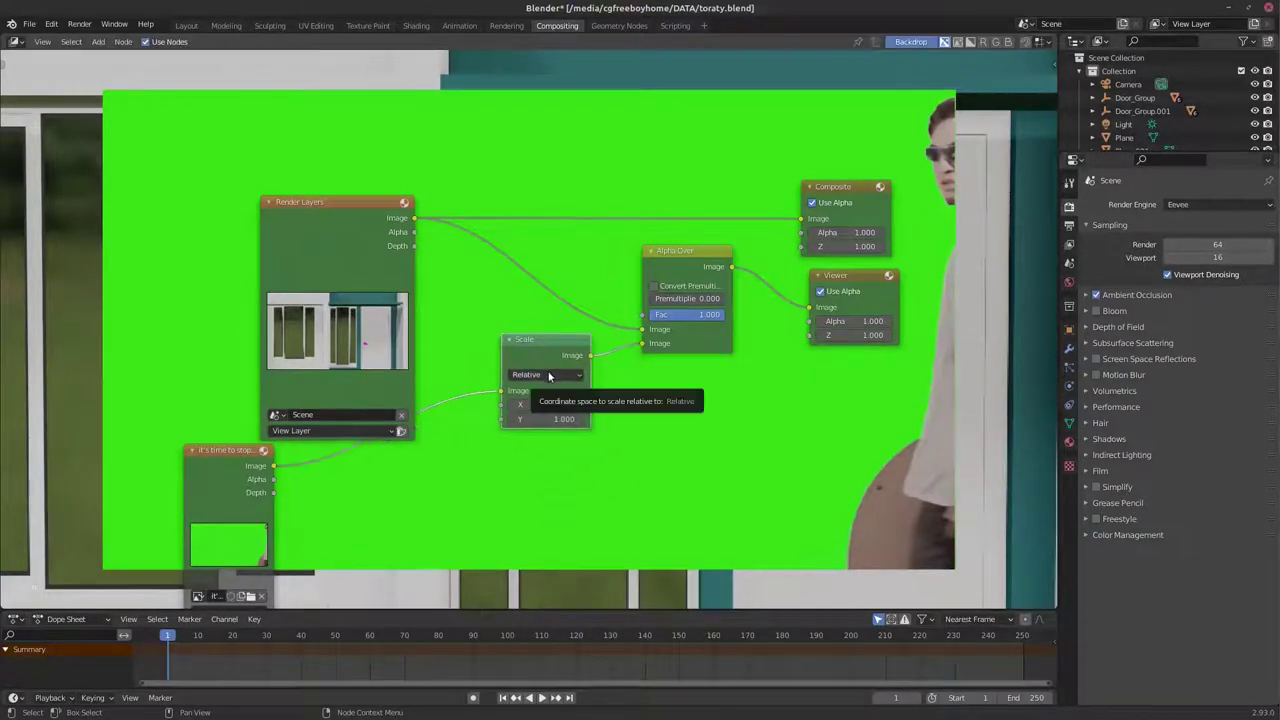
click(545, 376)
click(545, 431)
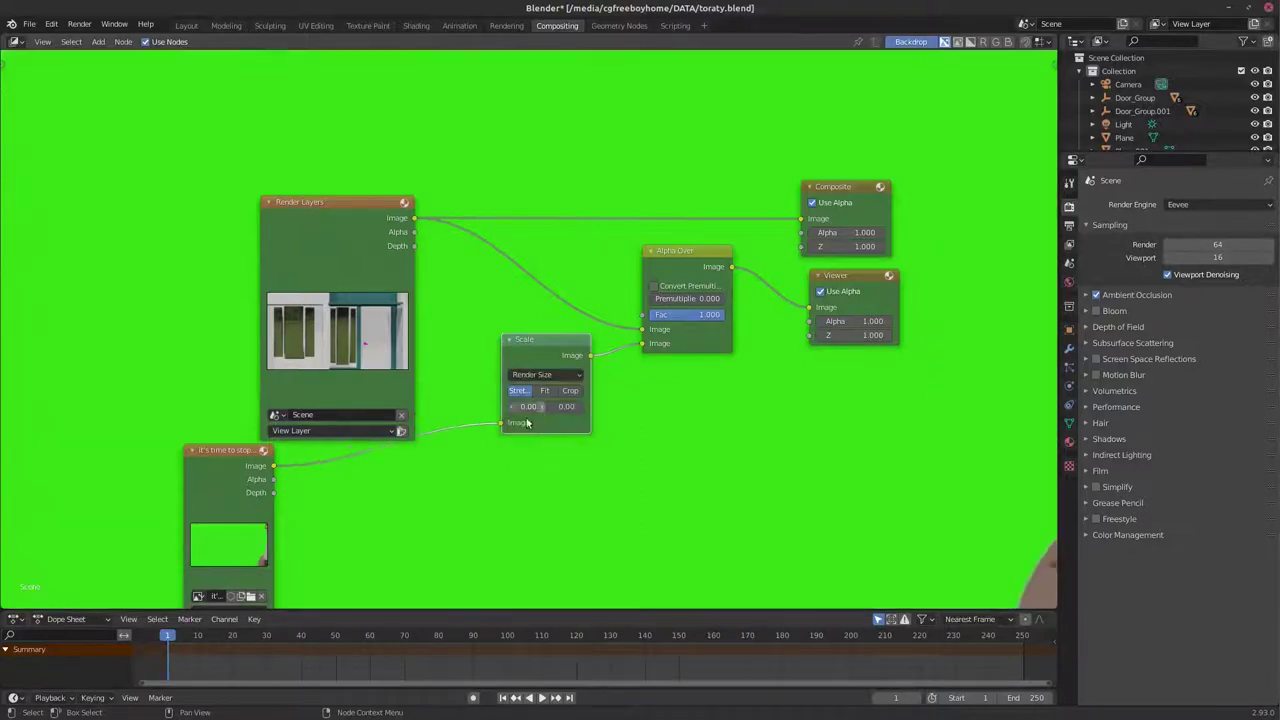
click(543, 393)
mouse_move(560, 340)
mouse_down()
mouse_move(595, 343)
mouse_move(608, 281)
mouse_up()
Collapse Scale, tidy the node layout and set the movie clip to 250 frames.
key(h)
key(h)
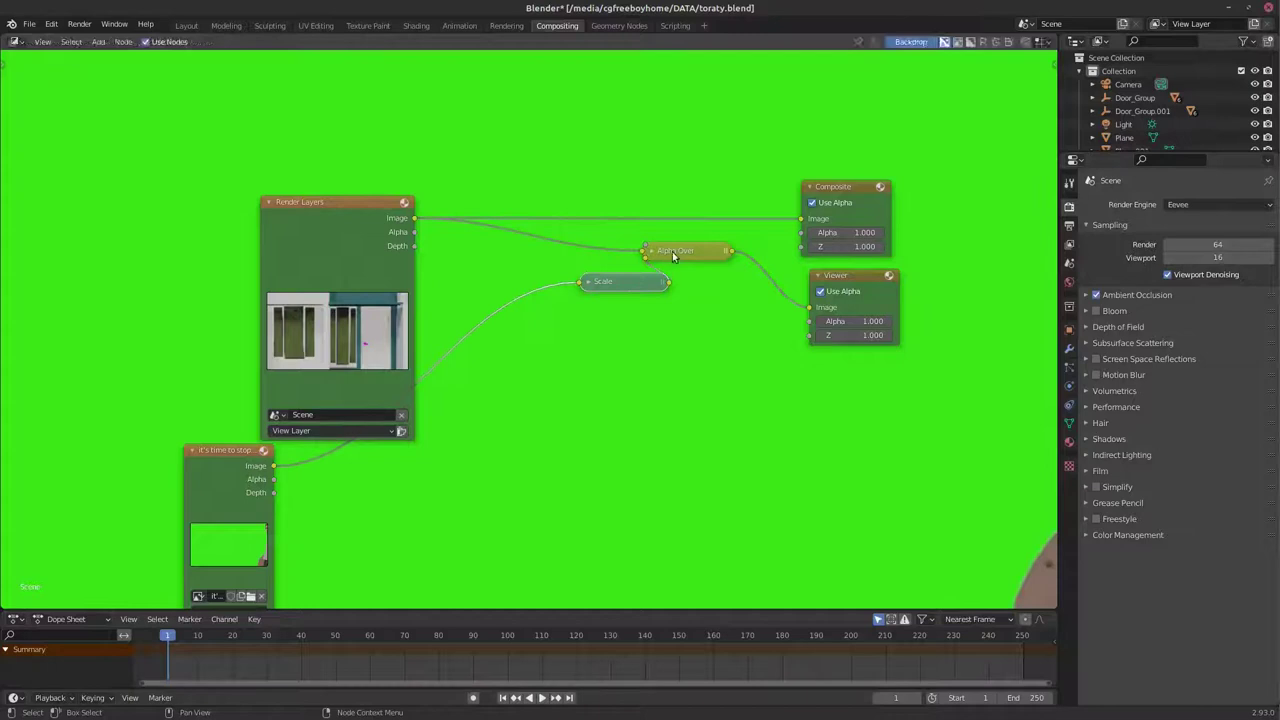
drag(675, 251, 716, 273)
mouse_move(328, 201)
mouse_down()
mouse_move(286, 132)
mouse_move(188, 62)
mouse_up()
drag(230, 450, 180, 395)
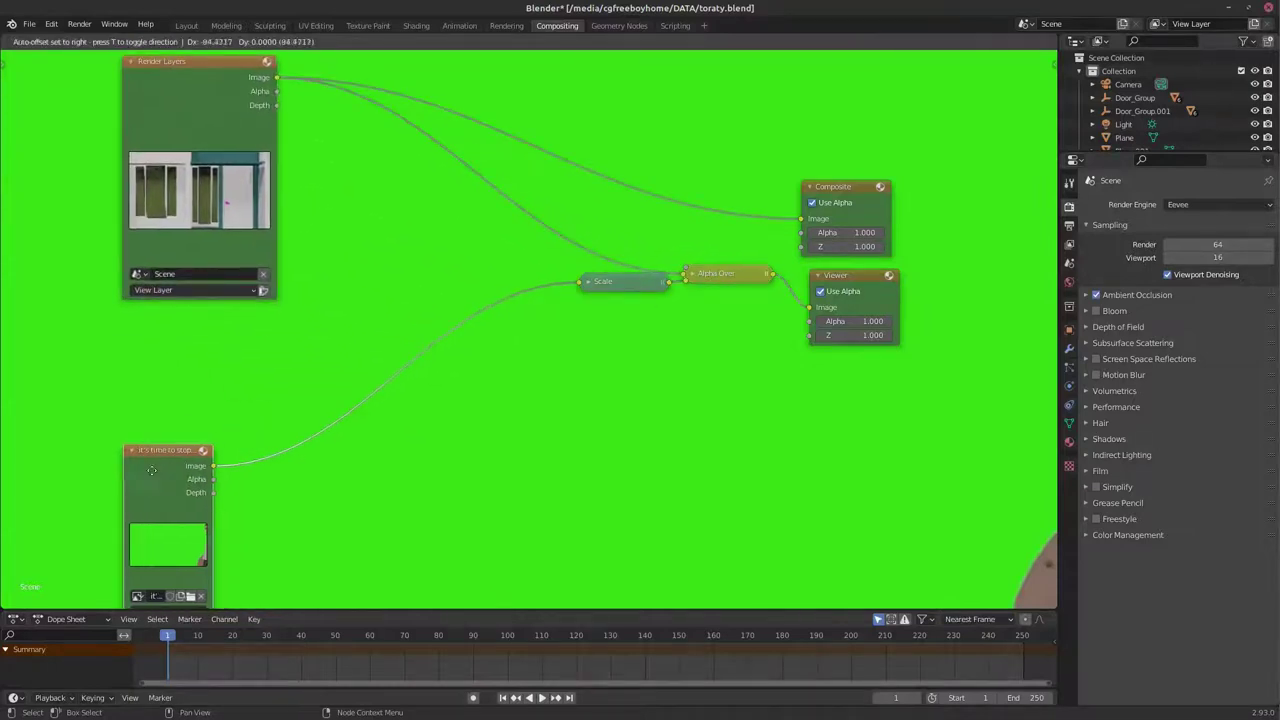
scroll(180, 395, down, 1)
click(160, 543)
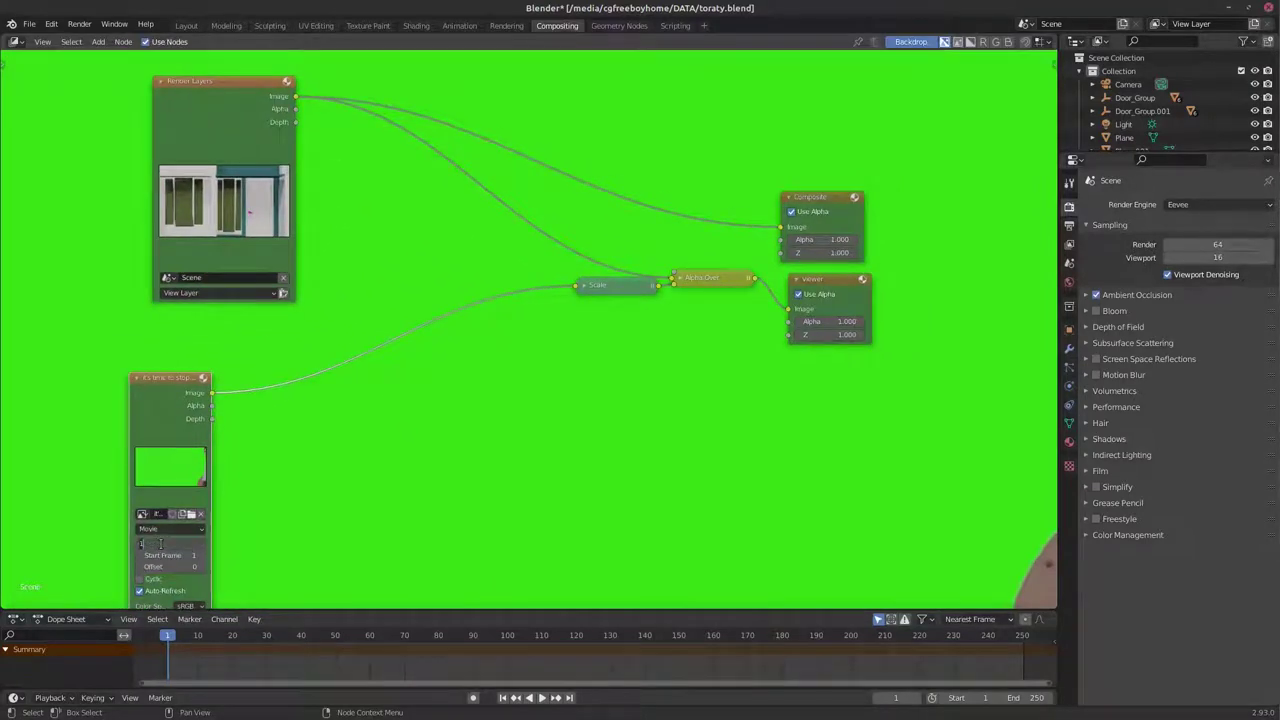
text(250)
key(Return)
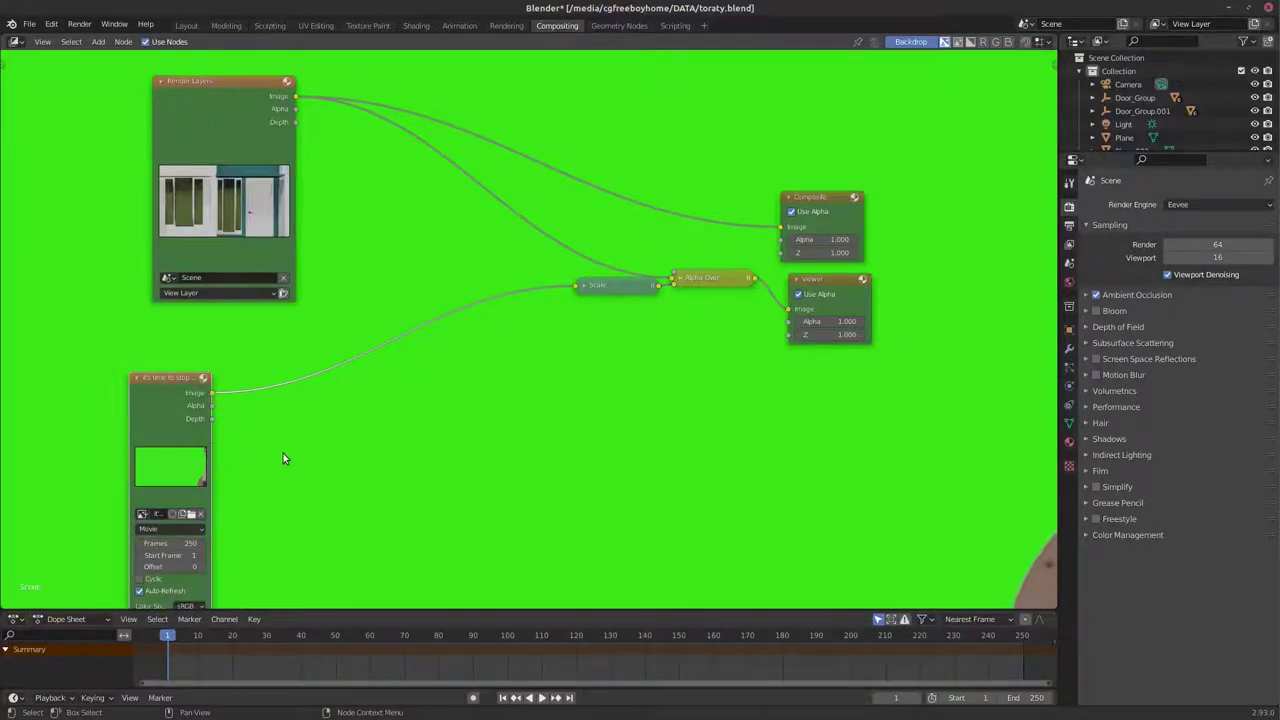
Insert a Keying node between the clip and Scale with green sampled as Key Color.
key(shift+a)
click(360, 463)
click(422, 408)
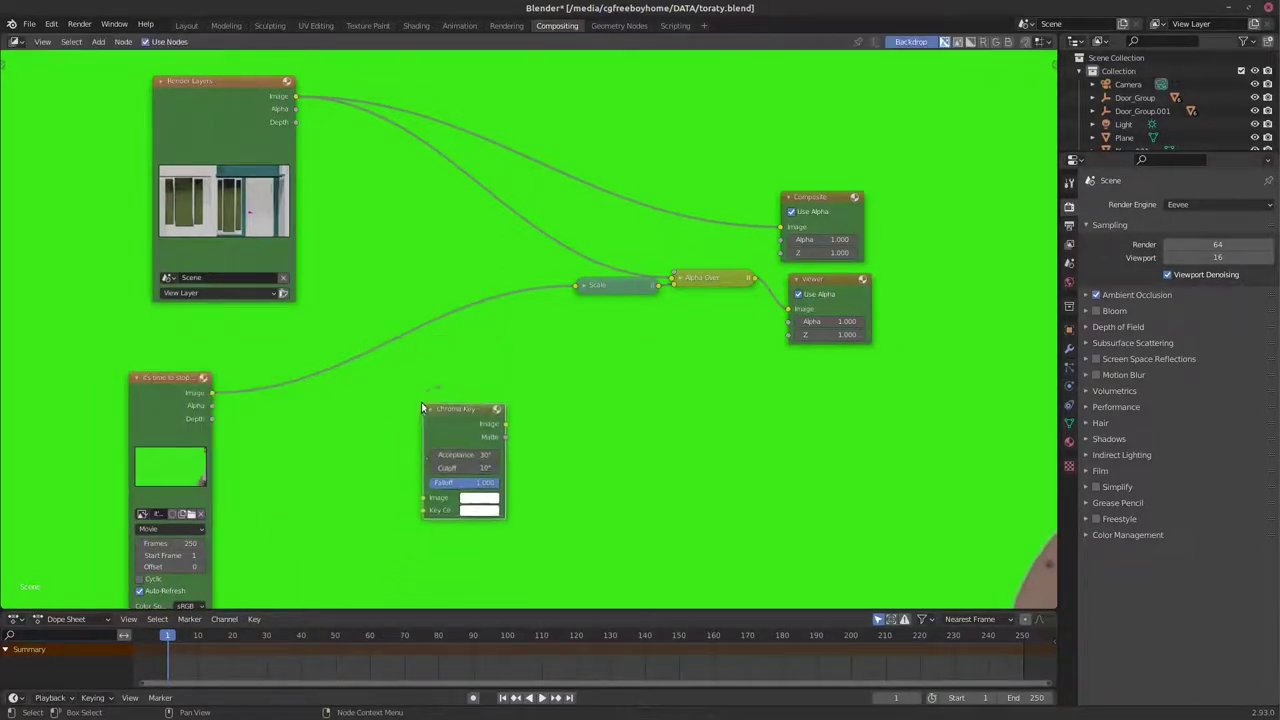
key(shift+a)
click(488, 556)
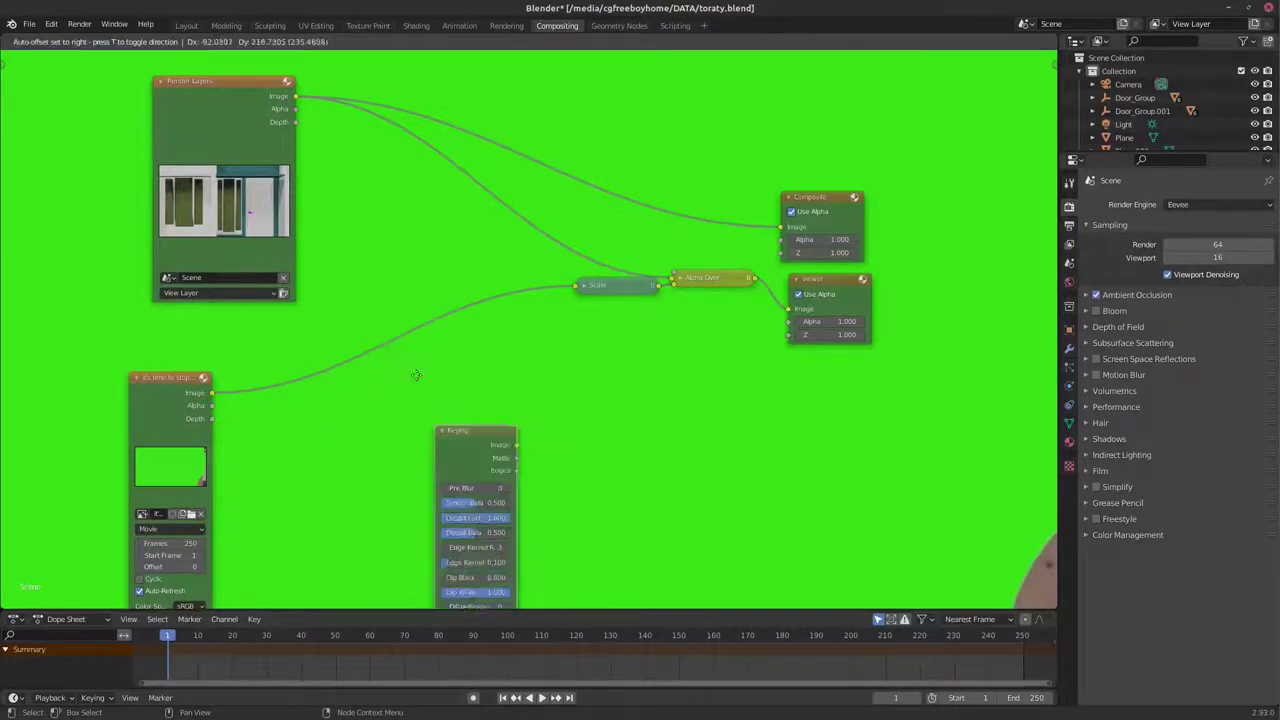
click(380, 200)
click(455, 506)
click(531, 449)
click(643, 447)
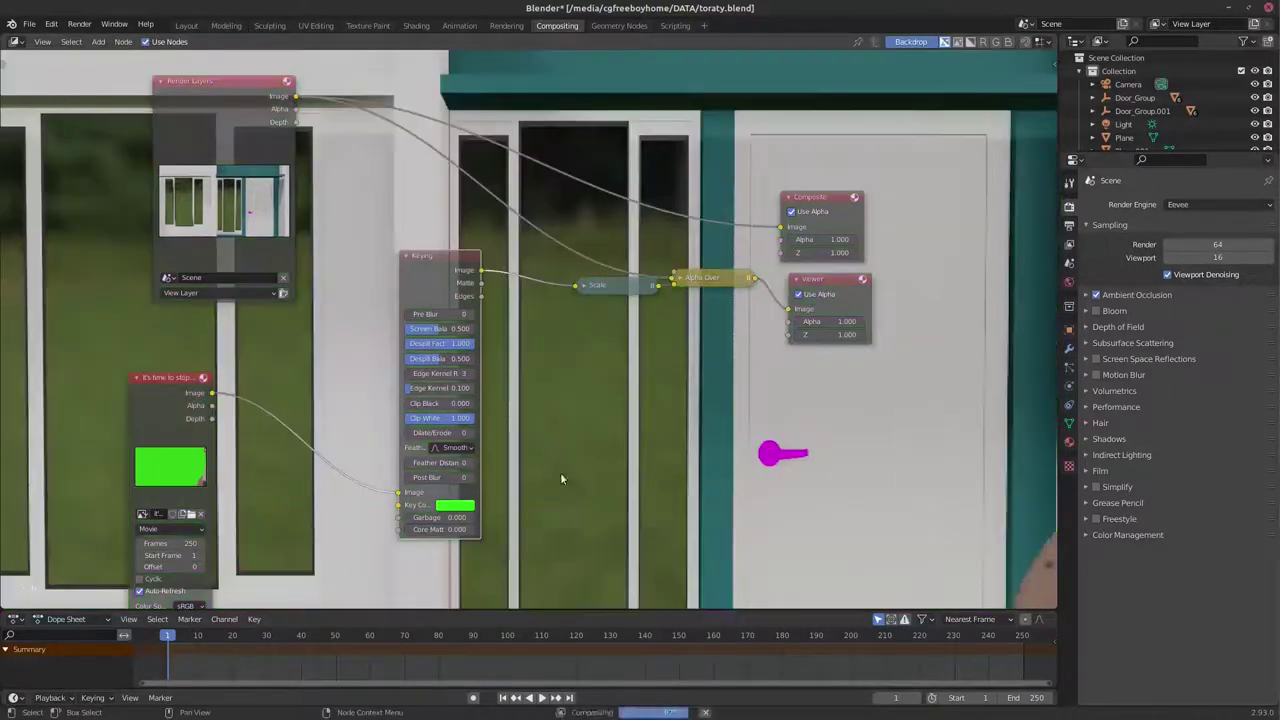
Scrub the clip to frames 119 and 64 to check the key.
key(space)
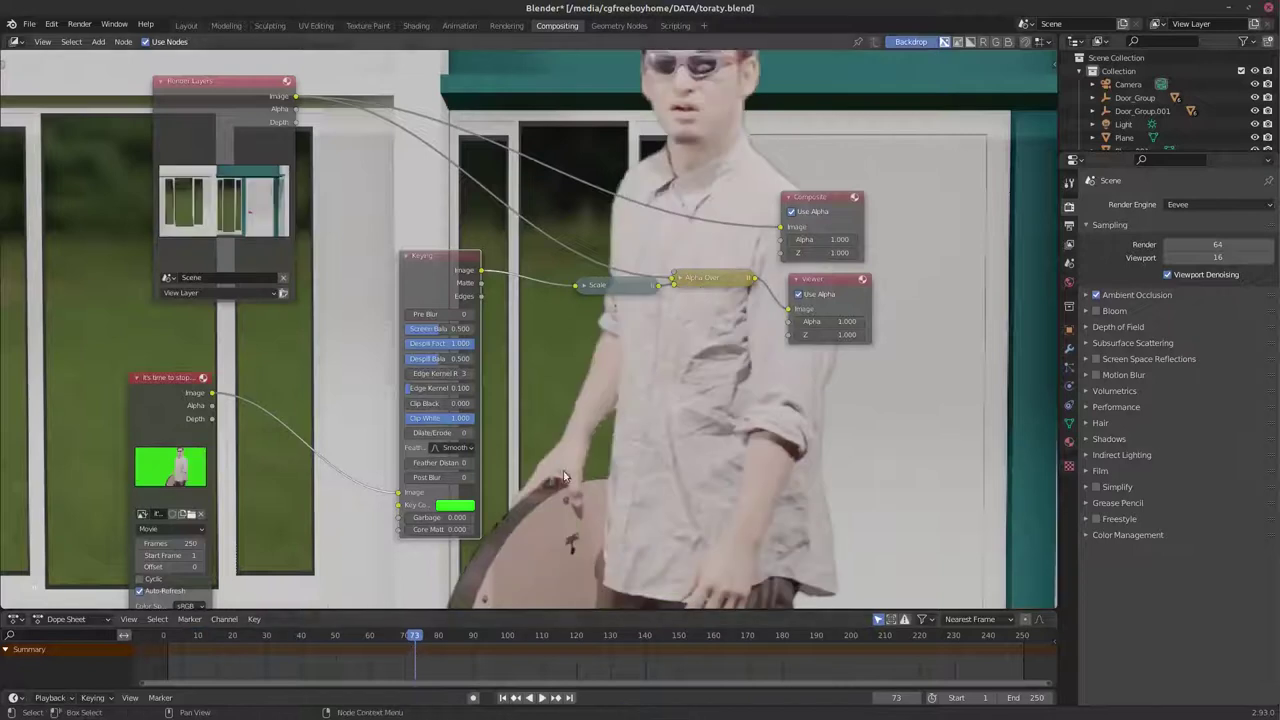
key(Home)
drag(480, 636, 573, 648)
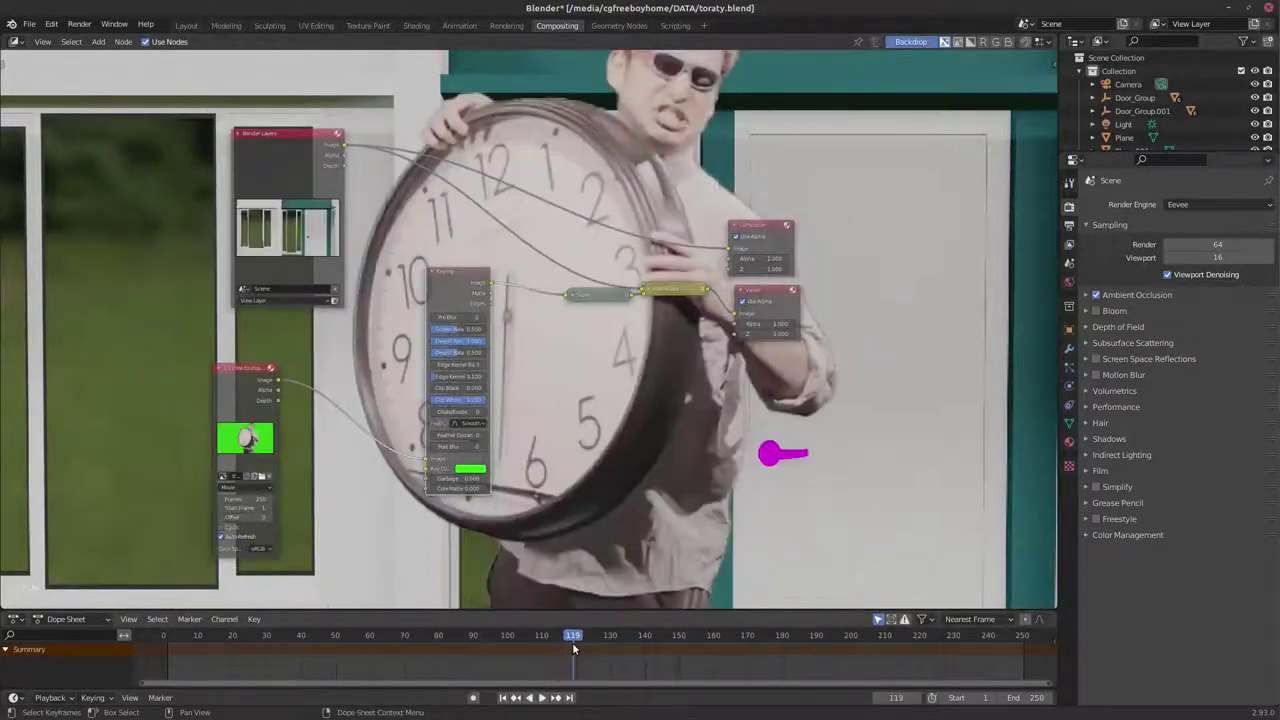
scroll(536, 329, up, 2)
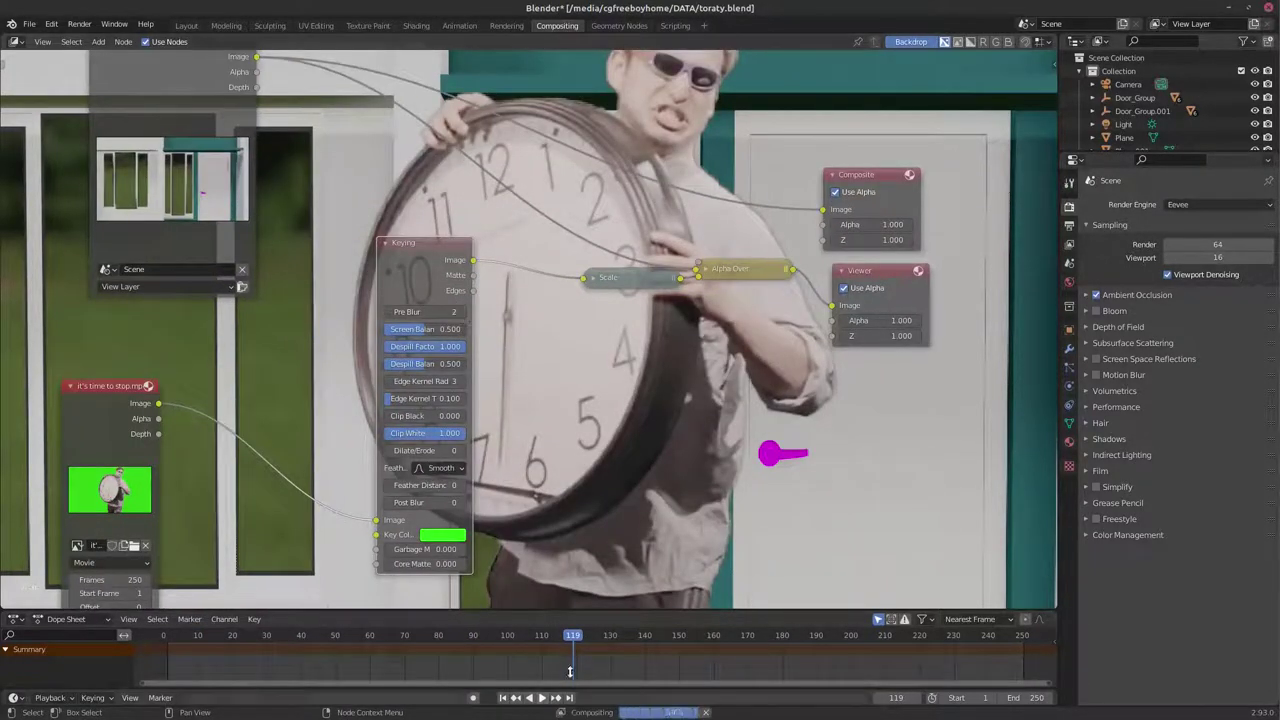
drag(570, 672, 384, 660)
Set Keying Pre Blur 9, Feather Distance 1 and Post Blur 1.
drag(425, 312, 470, 312)
key(space)
click(912, 665)
key(space)
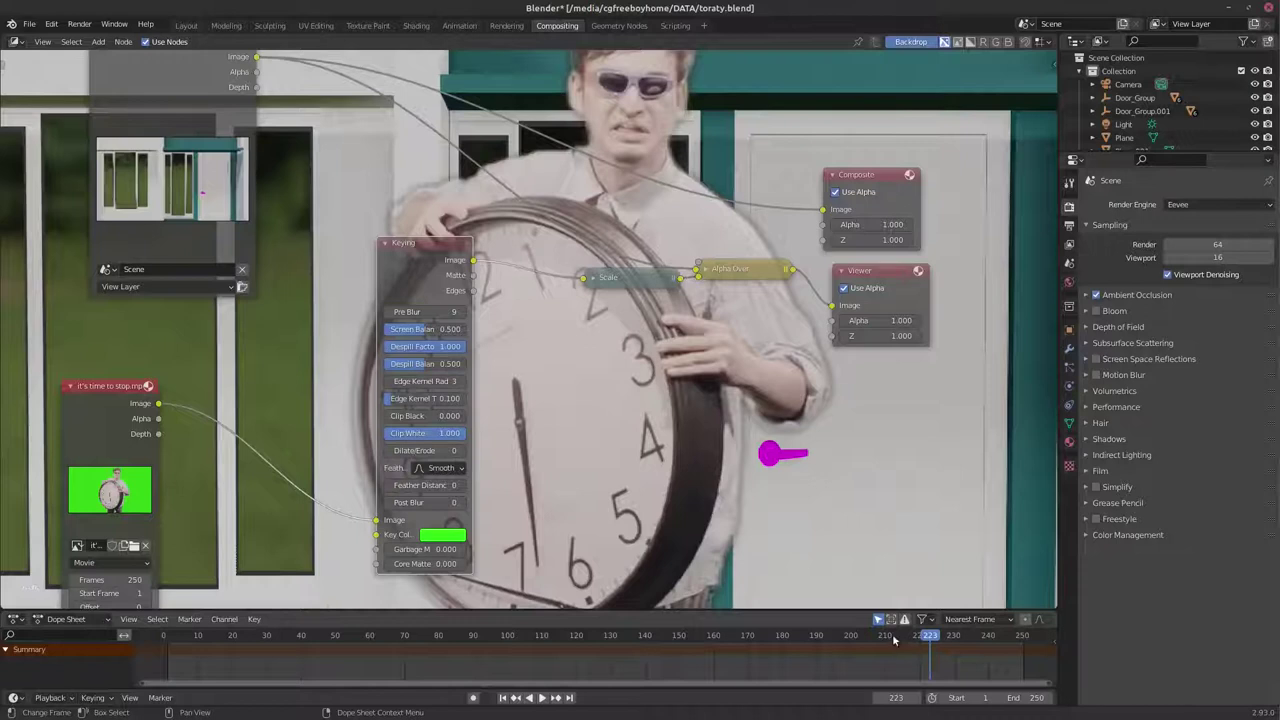
click(462, 502)
click(462, 485)
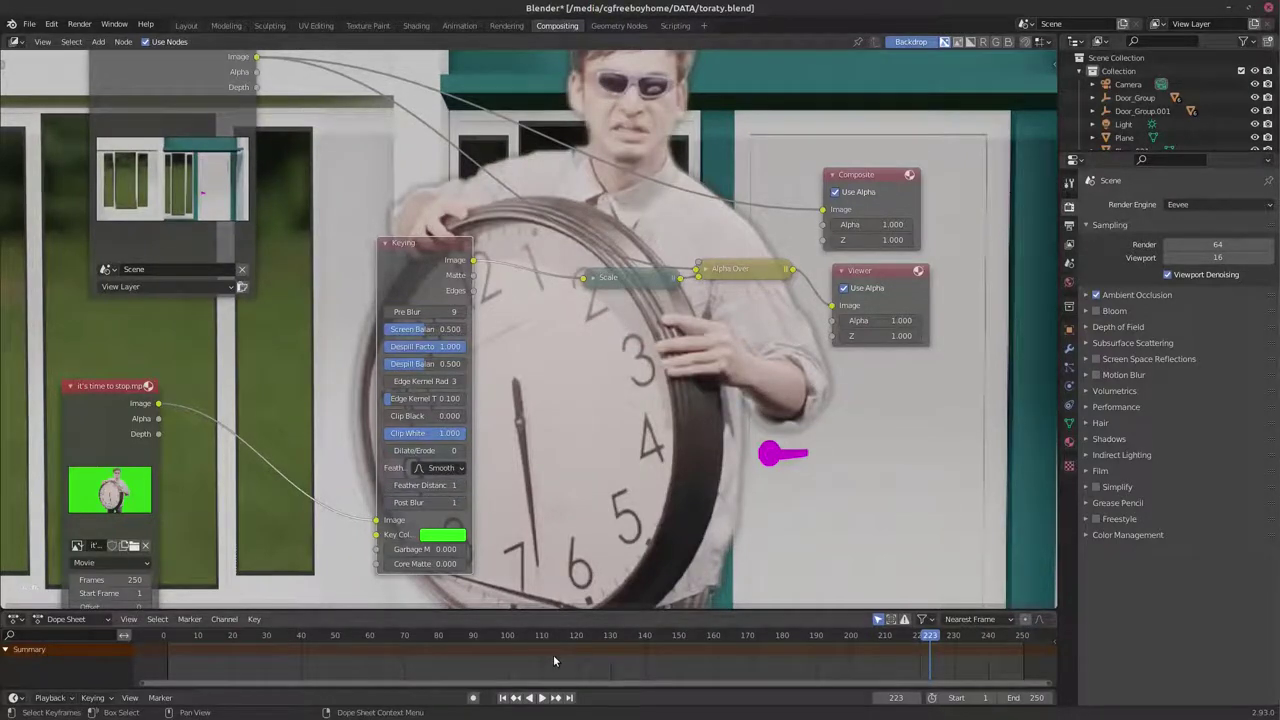
mouse_move(395, 255)
mouse_down()
mouse_move(249, 287)
mouse_move(210, 445)
mouse_up()
Add an RGB Curves node after Keying with a point lowered to X 0.6, Y 0.28125.
key(h)
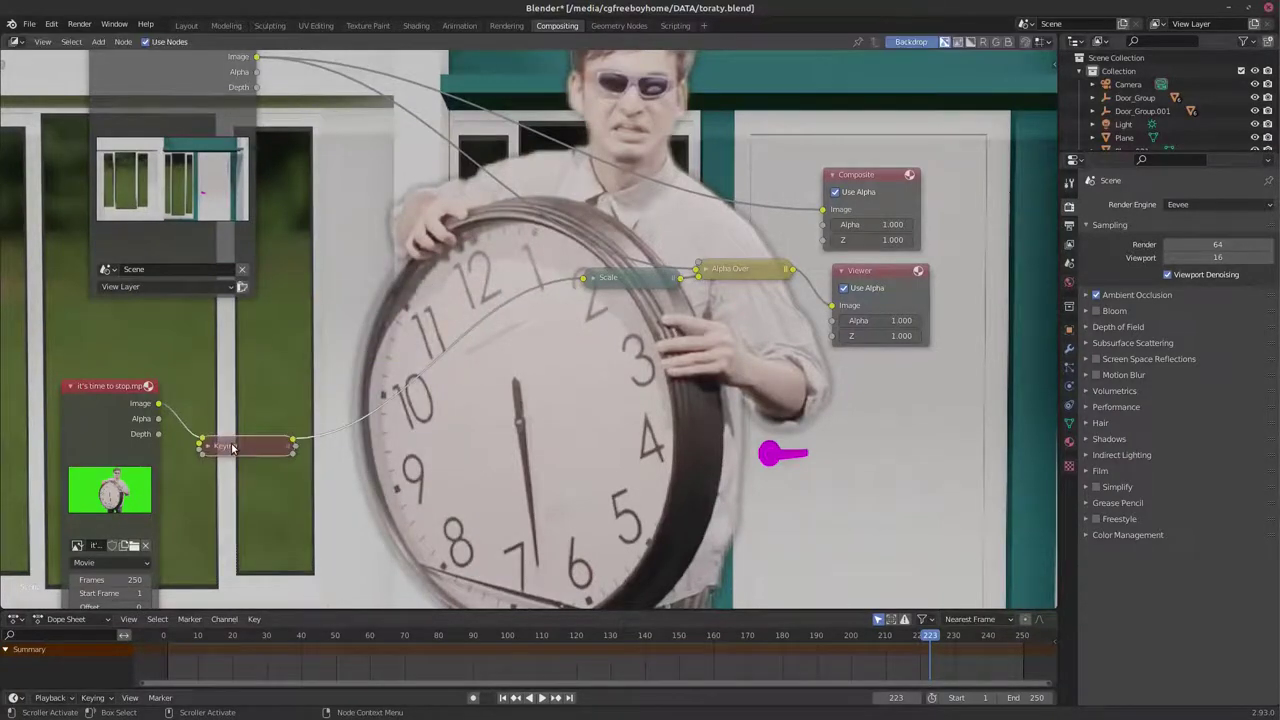
key(shift+a)
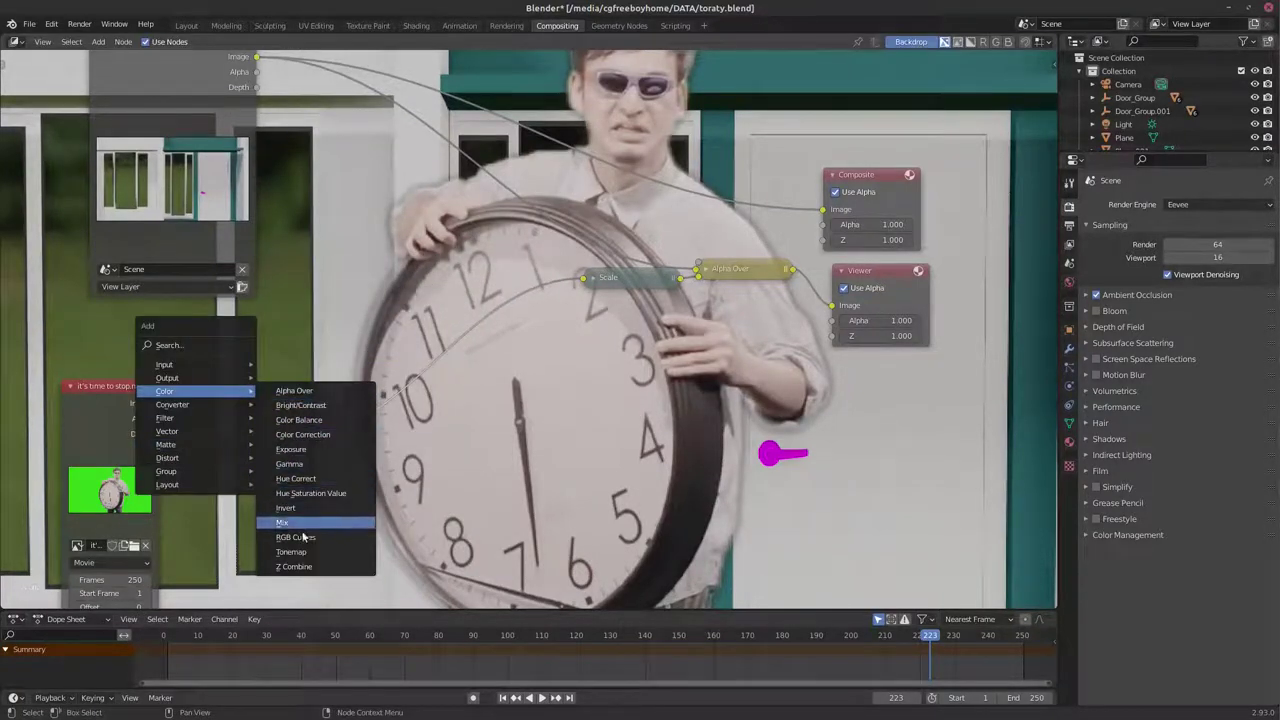
click(295, 537)
drag(457, 444, 462, 467)
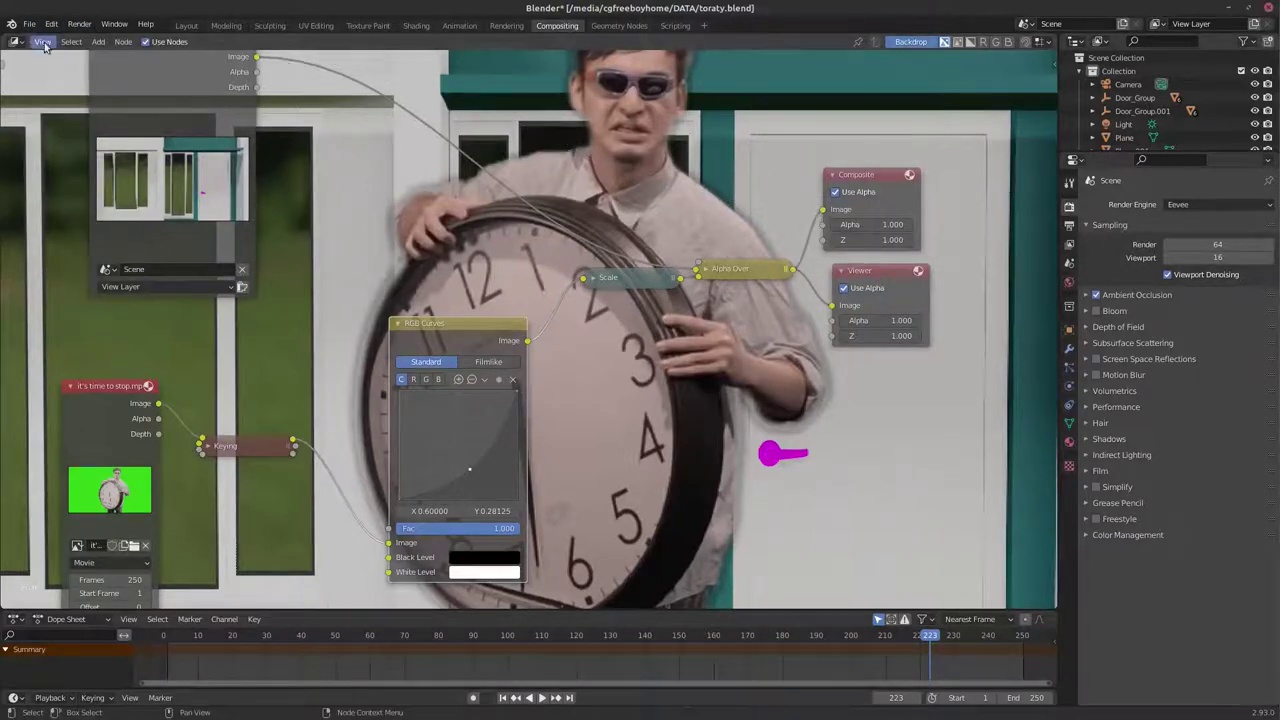
Back in the Layout workspace, extend the animation end frame to 299.
click(203, 25)
scroll(500, 685, down, 3)
drag(1025, 664, 1080, 664)
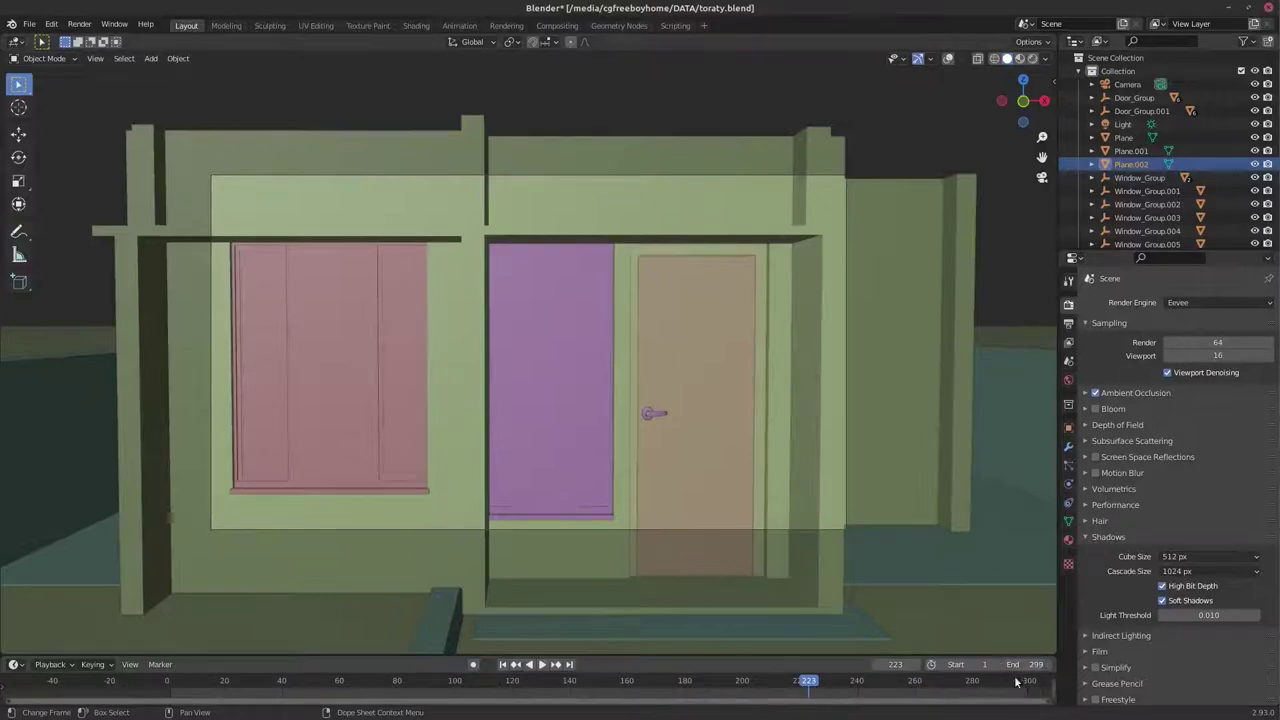
Render frame 199 to check the keyed clock-holding figure over the house façade.
key(Down)
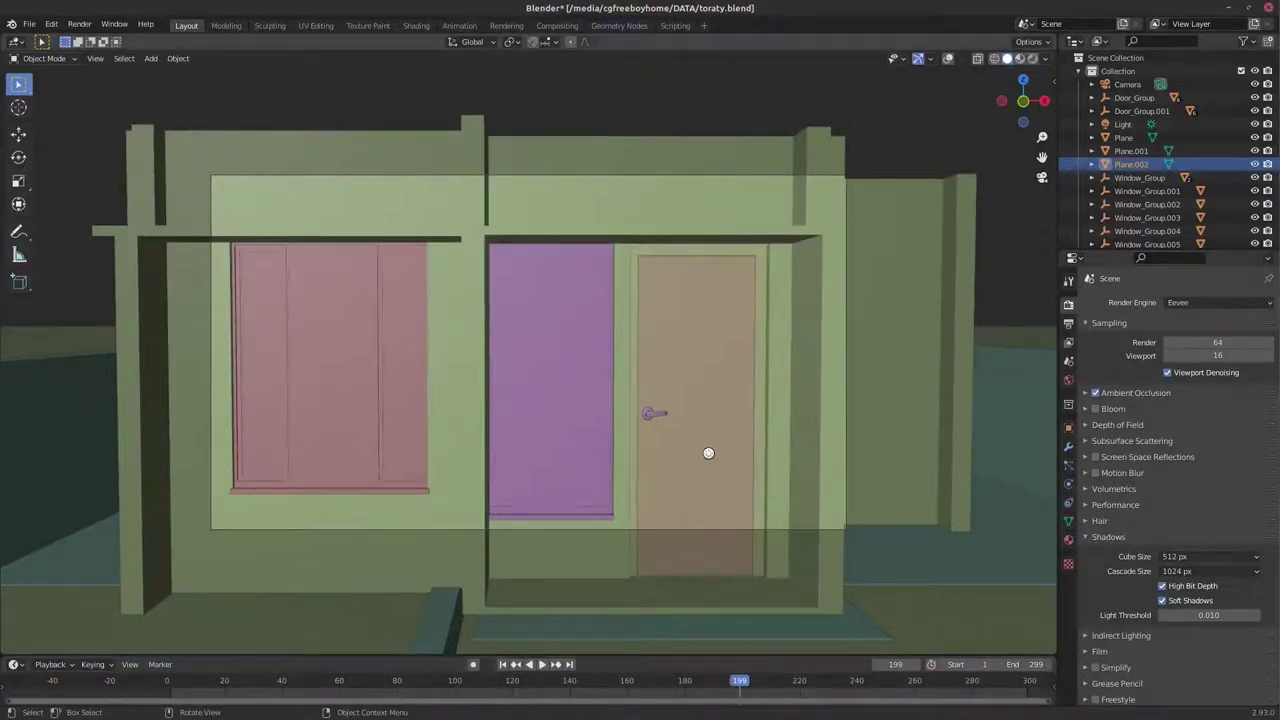
key(F12)
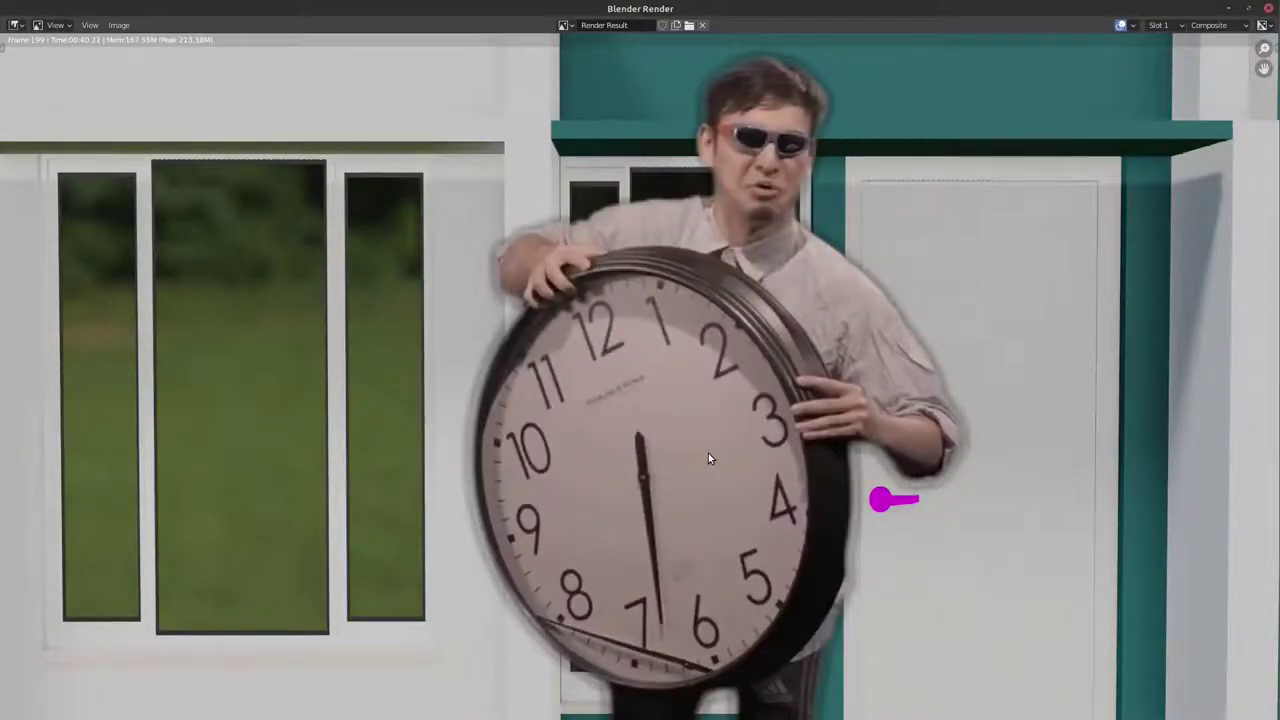
scroll(754, 380, down, 3)
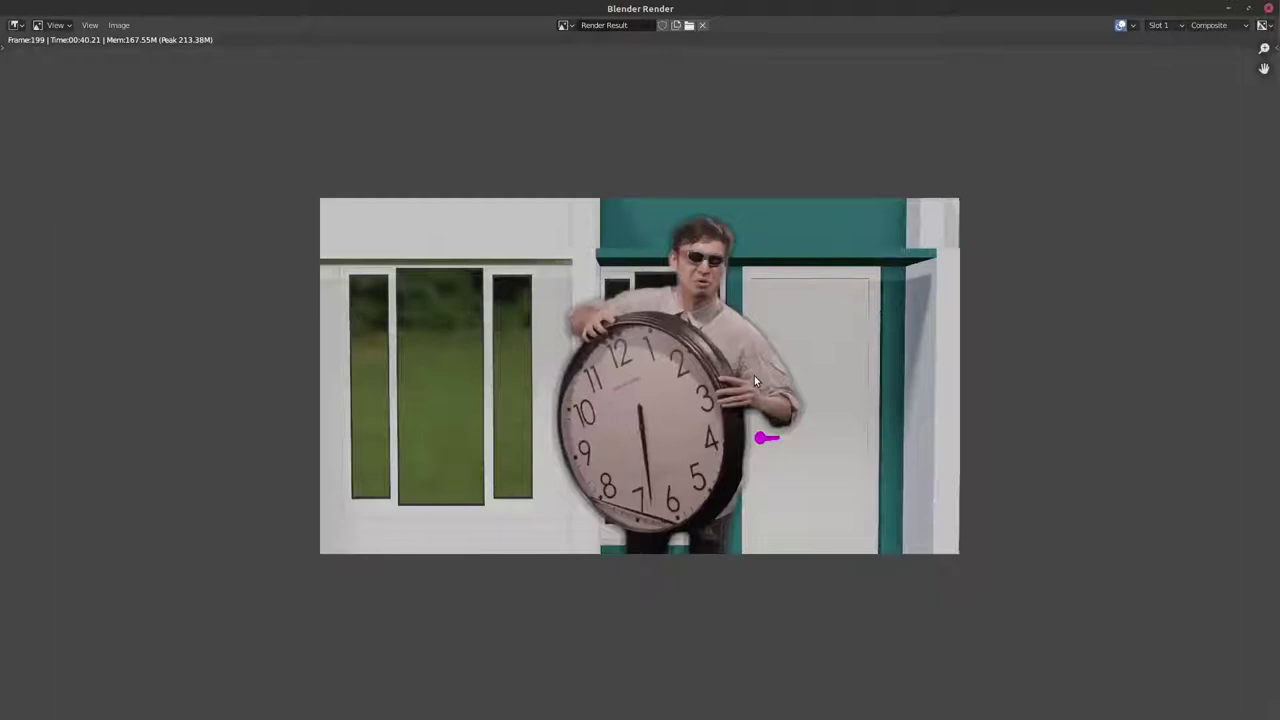
scroll(754, 380, up, 1)
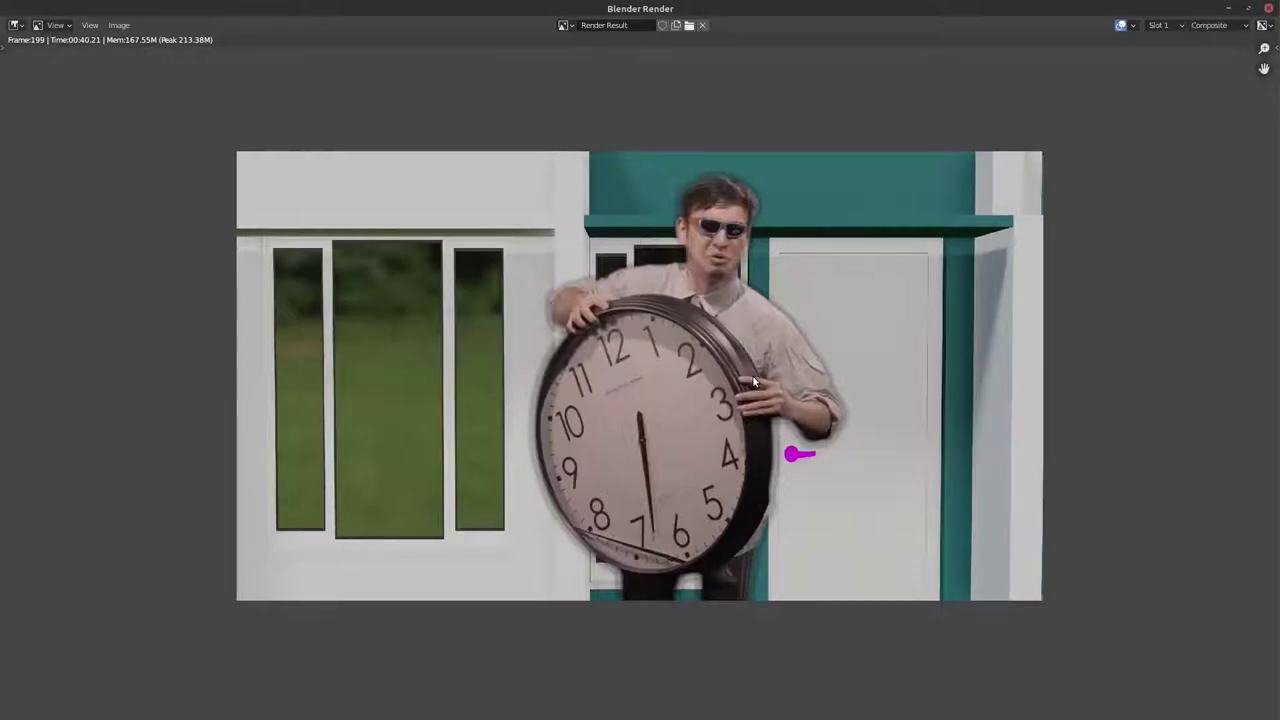
click(1271, 8)
click(557, 25)
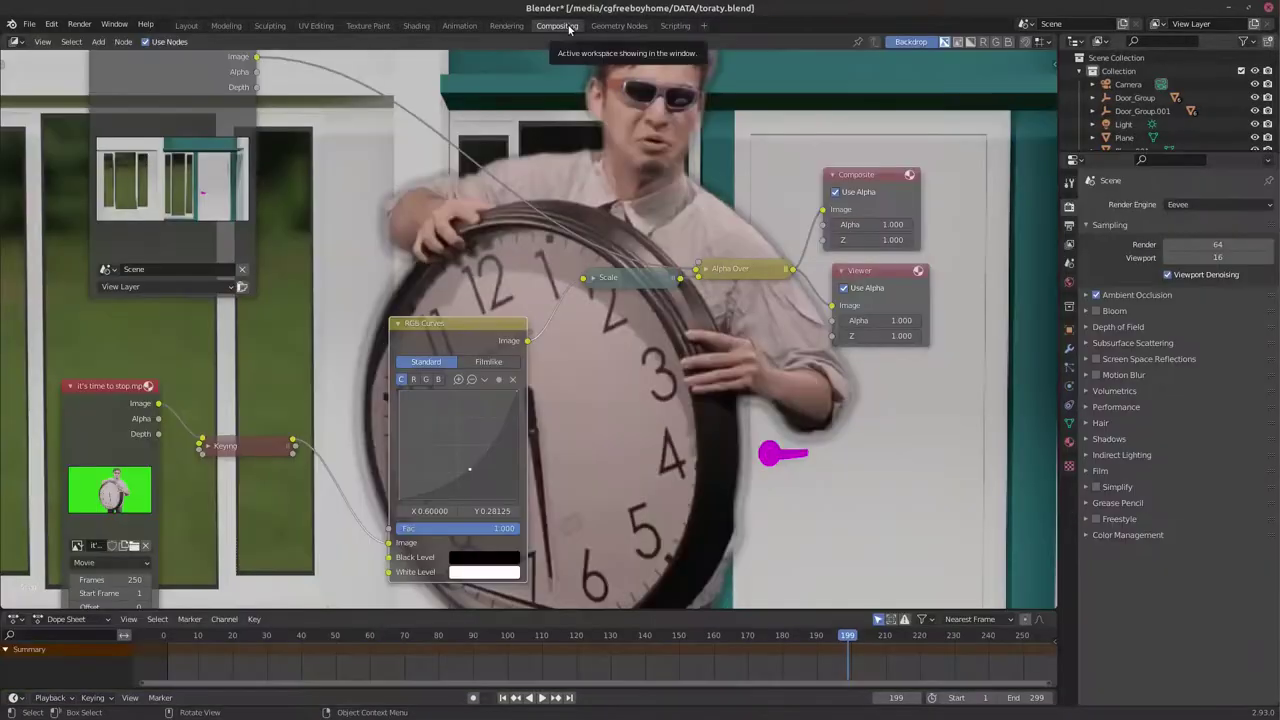
Set the Scale node to stretch the footage to the render frame and test an X offset.
click(595, 278)
click(604, 334)
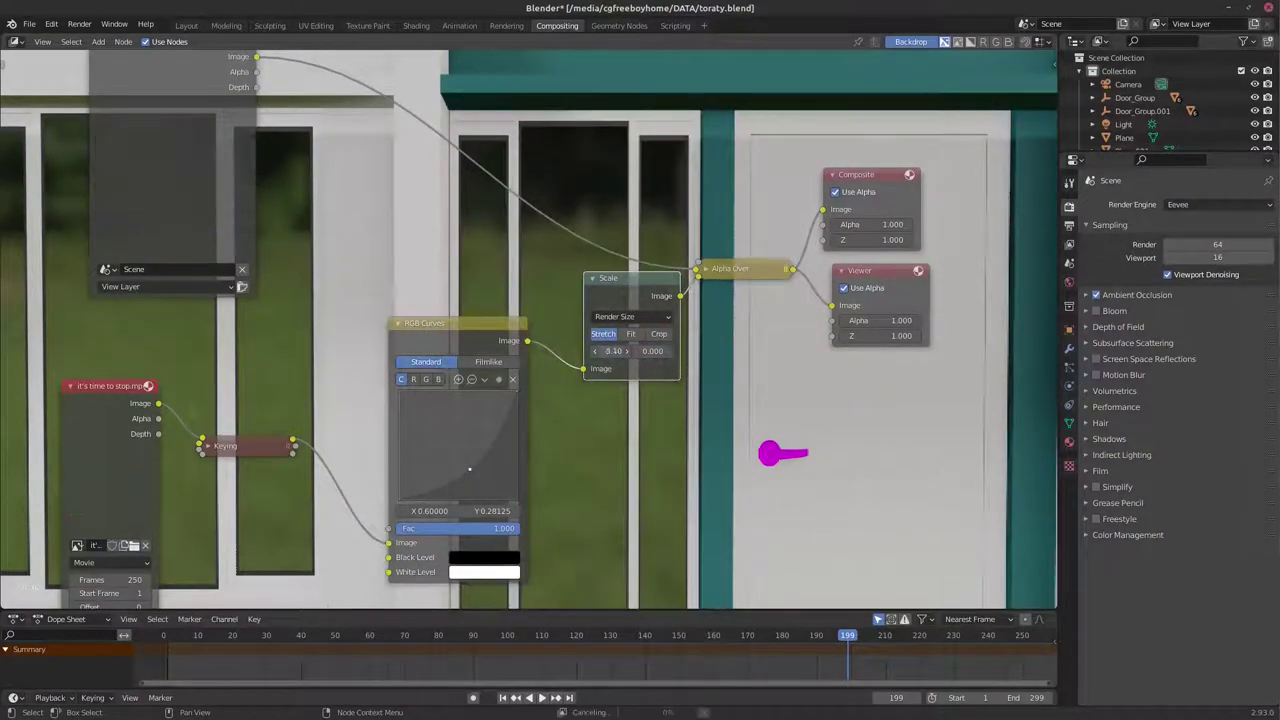
drag(613, 351, 614, 351)
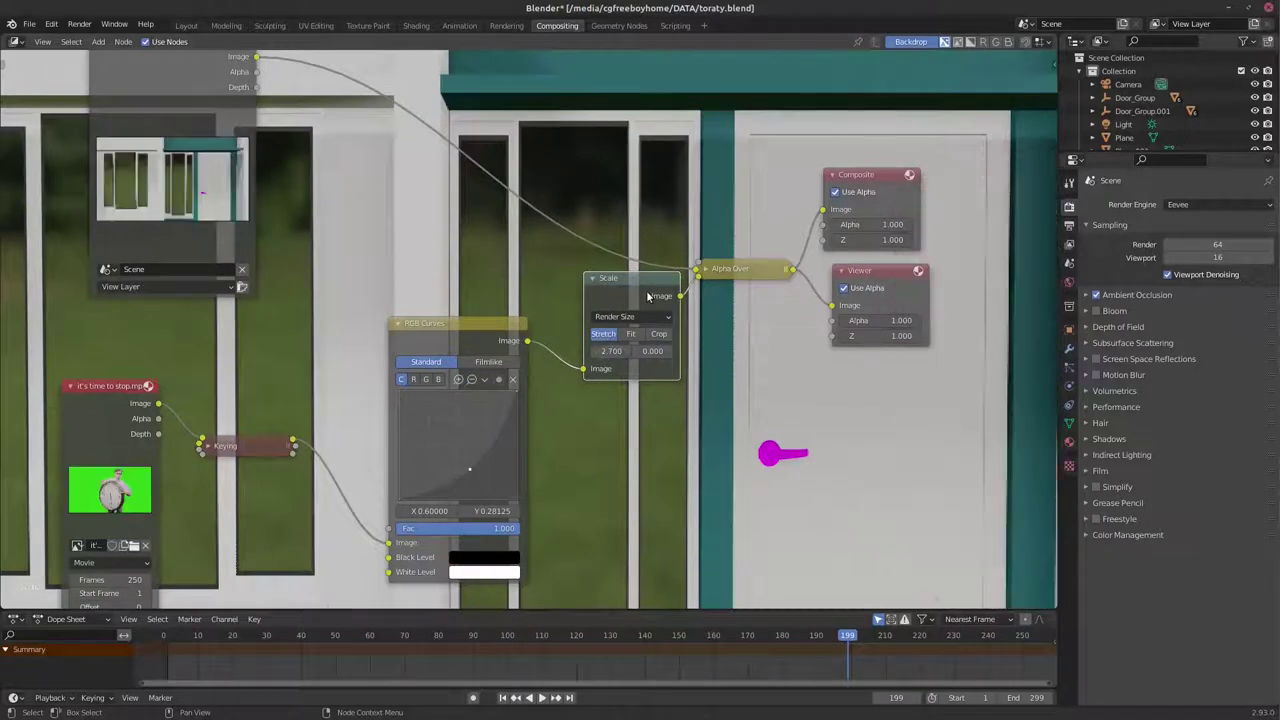
key(ctrl+z)
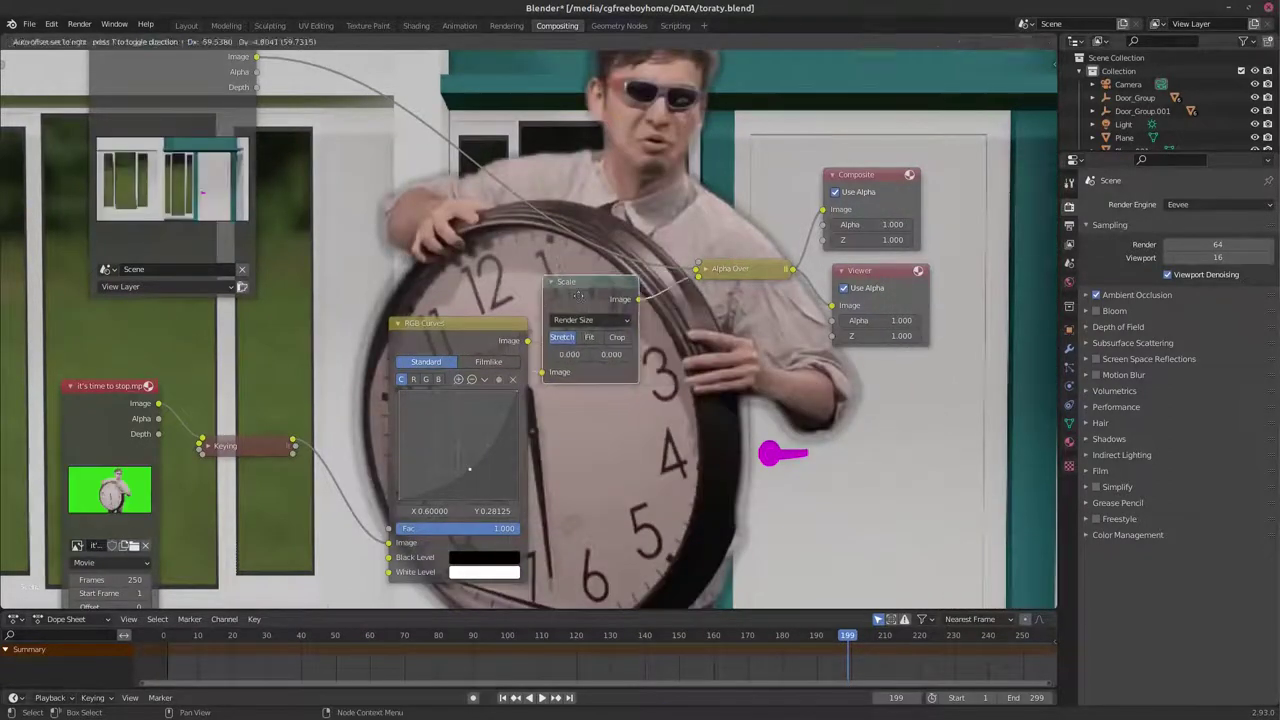
Insert the RGB Curves node into the existing link and tuck the collapsed Scale node above it.
key(h)
drag(450, 322, 266, 414)
drag(545, 282, 356, 308)
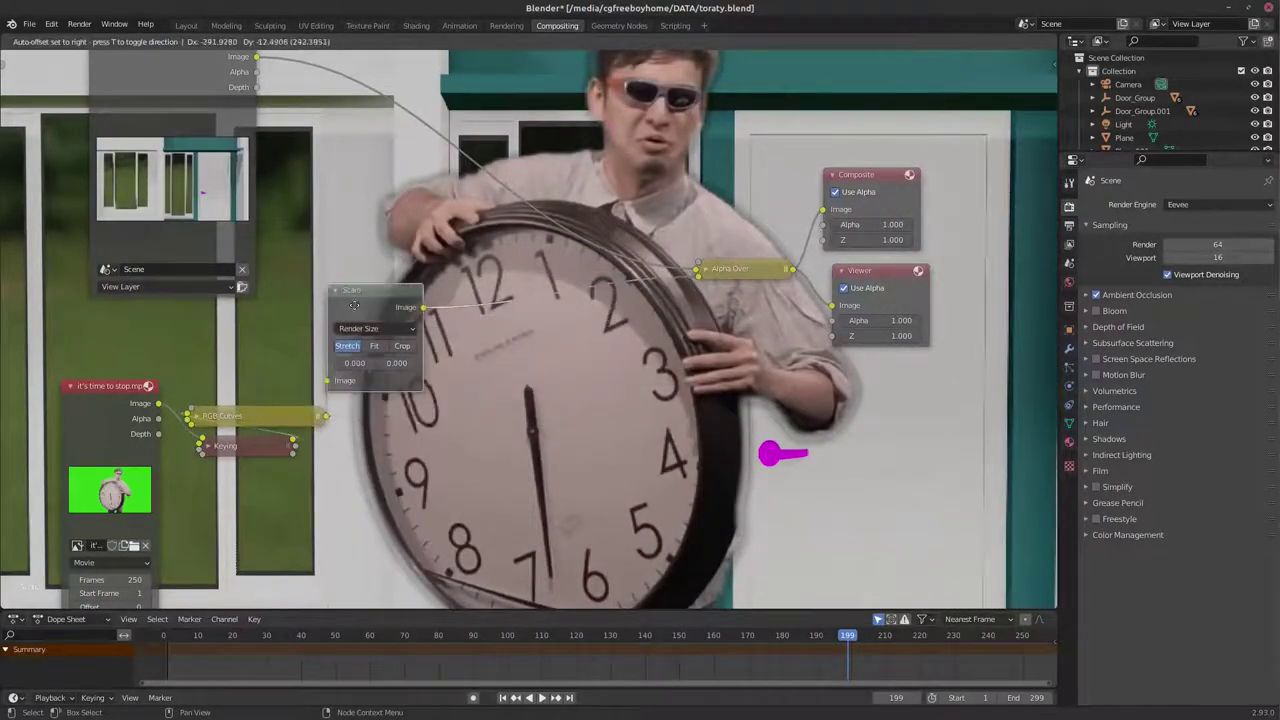
key(h)
Add a Distort > Transform node to the compositing tree after the Scale node.
key(shift+a)
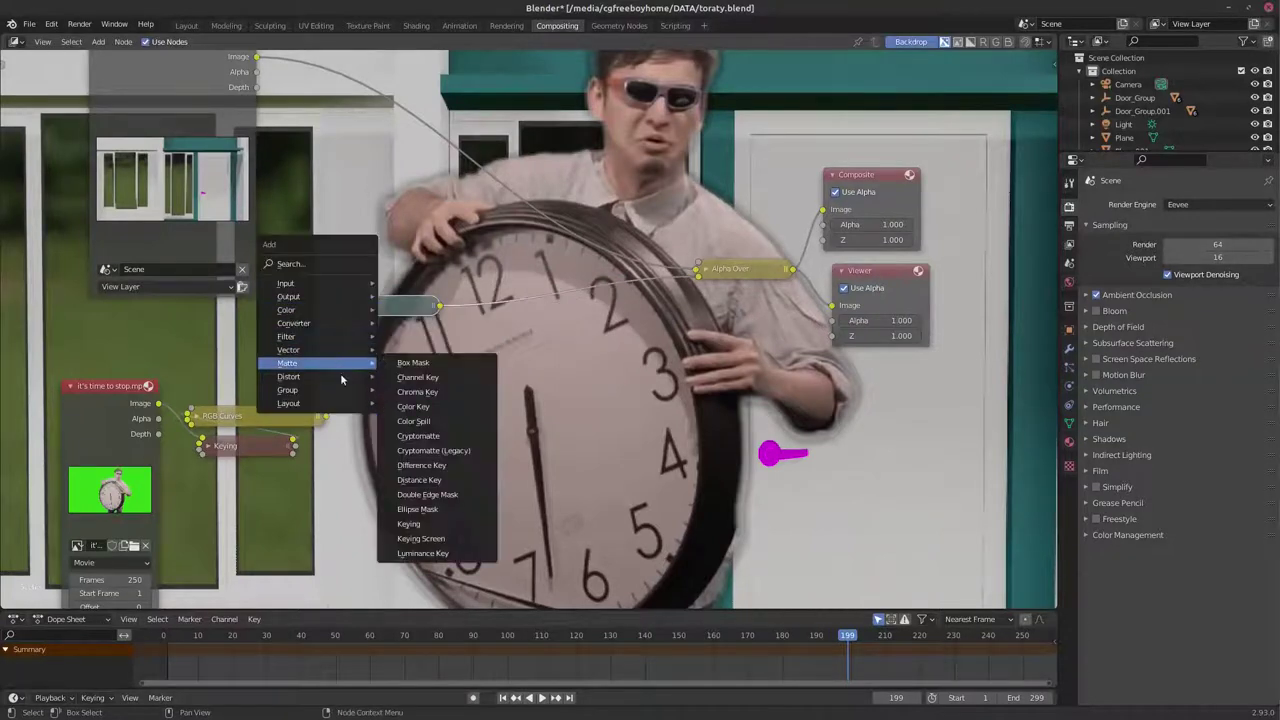
mouse_move(289, 376)
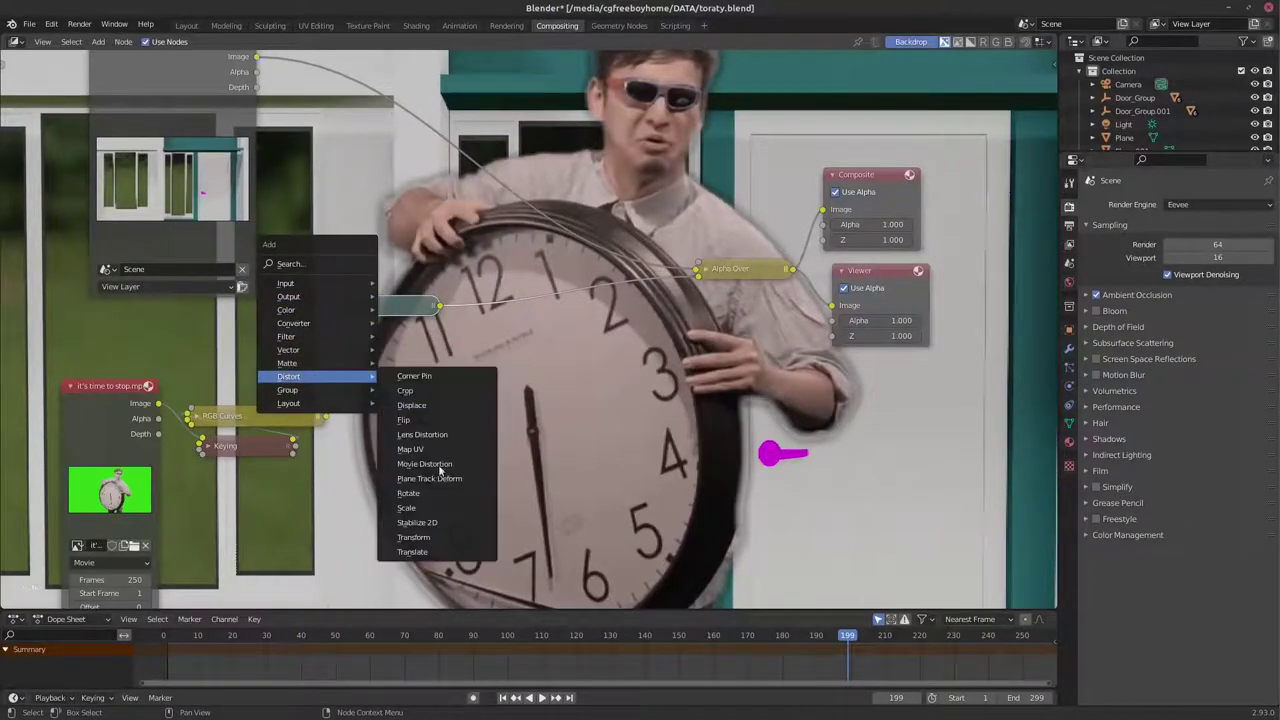
click(413, 537)
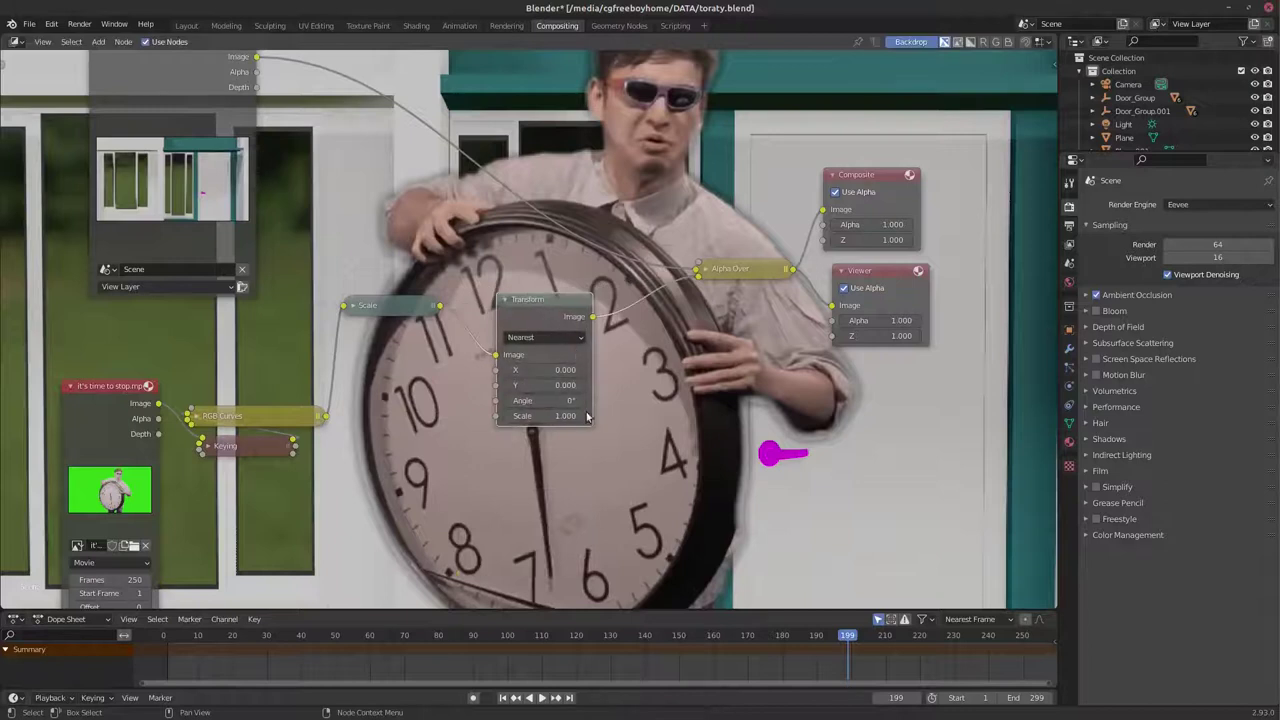
ctrl+scroll(520, 416, up, 2)
ctrl+scroll(510, 418, down, 3)
ctrl+scroll(510, 418, down, 2)
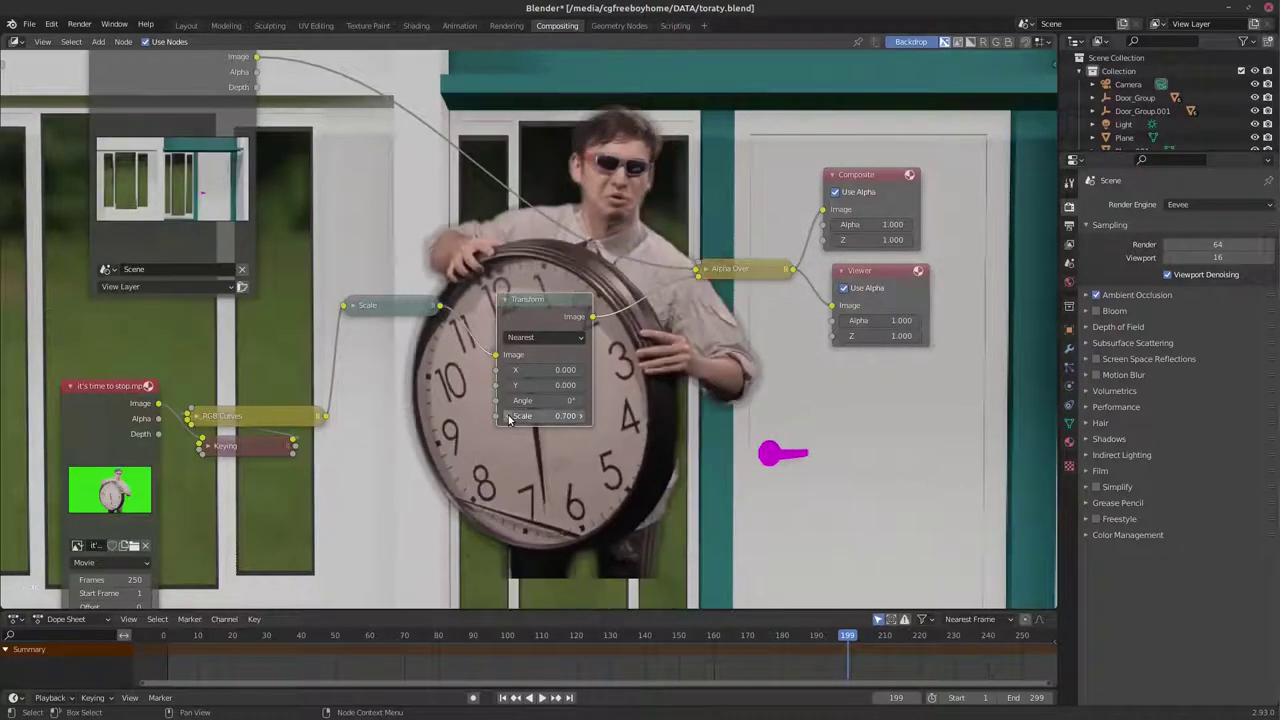
ctrl+scroll(540, 385, up, 2)
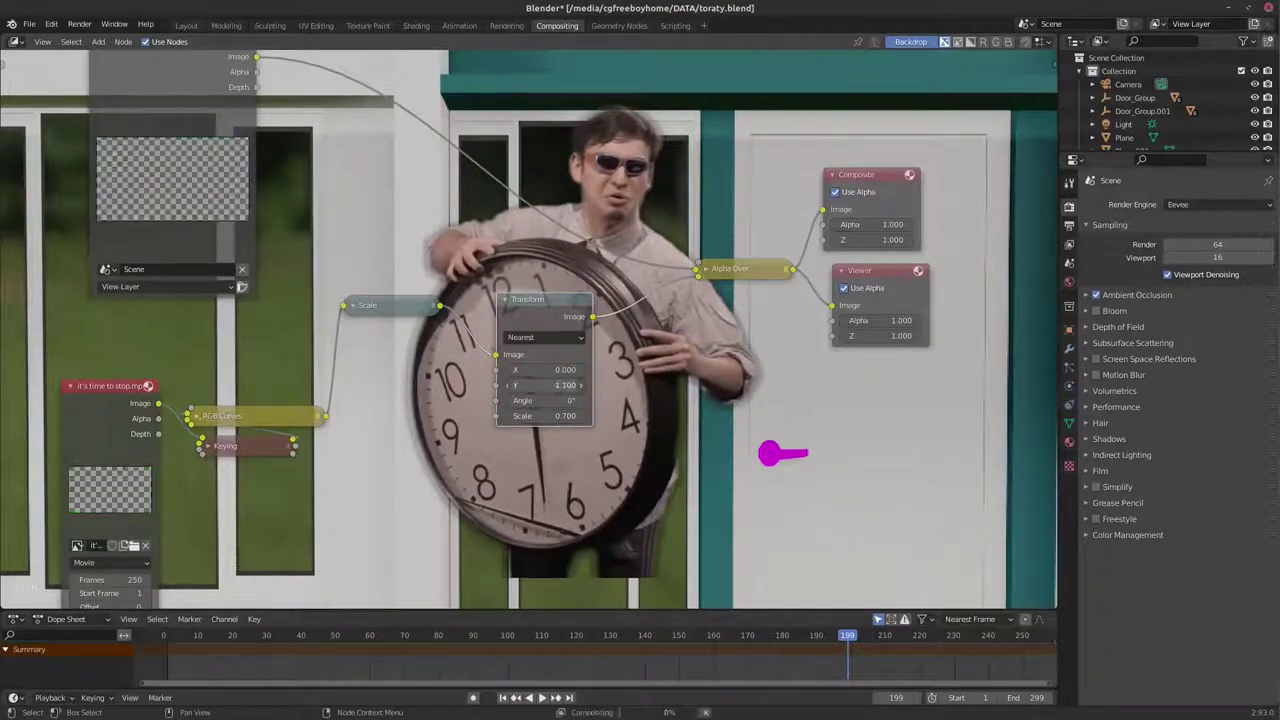
ctrl+scroll(540, 385, up, 2)
ctrl+scroll(540, 385, down, 3)
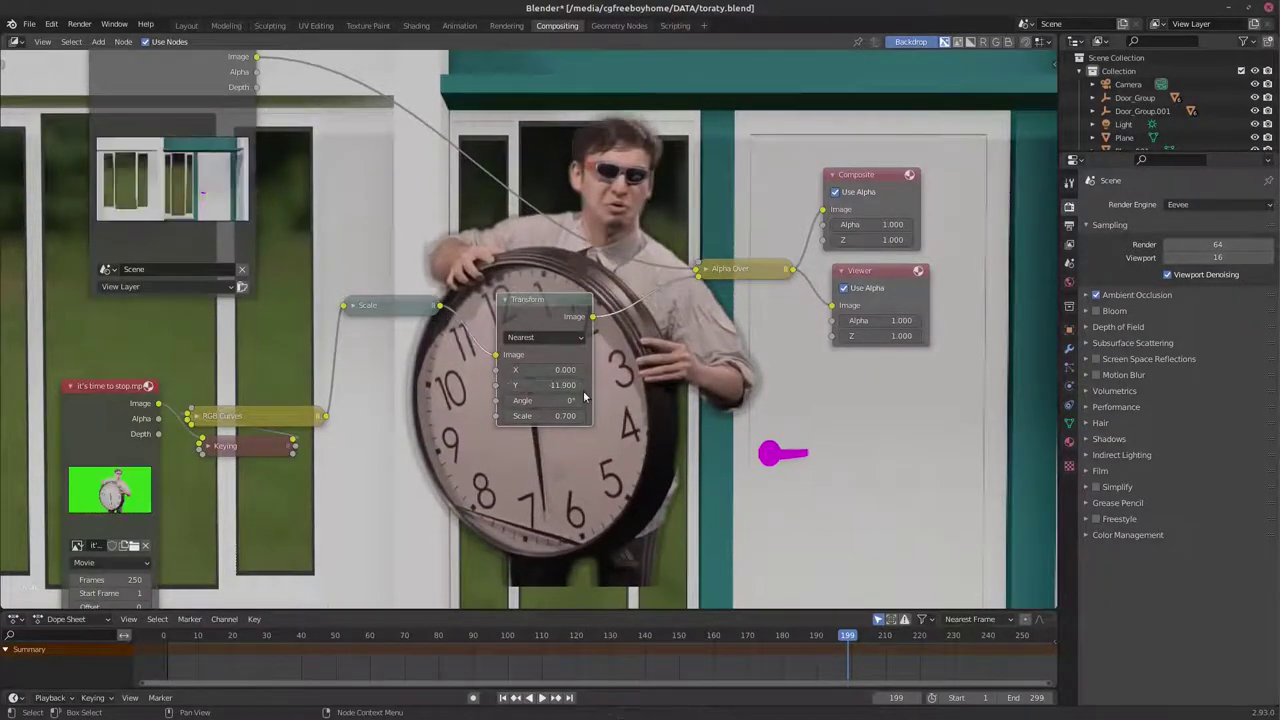
ctrl+scroll(540, 385, down, 3)
Set the Transform node to Scale 0.6 and Y -105.9, keeping Keying Pre Blur at 0.
drag(560, 385, 570, 386)
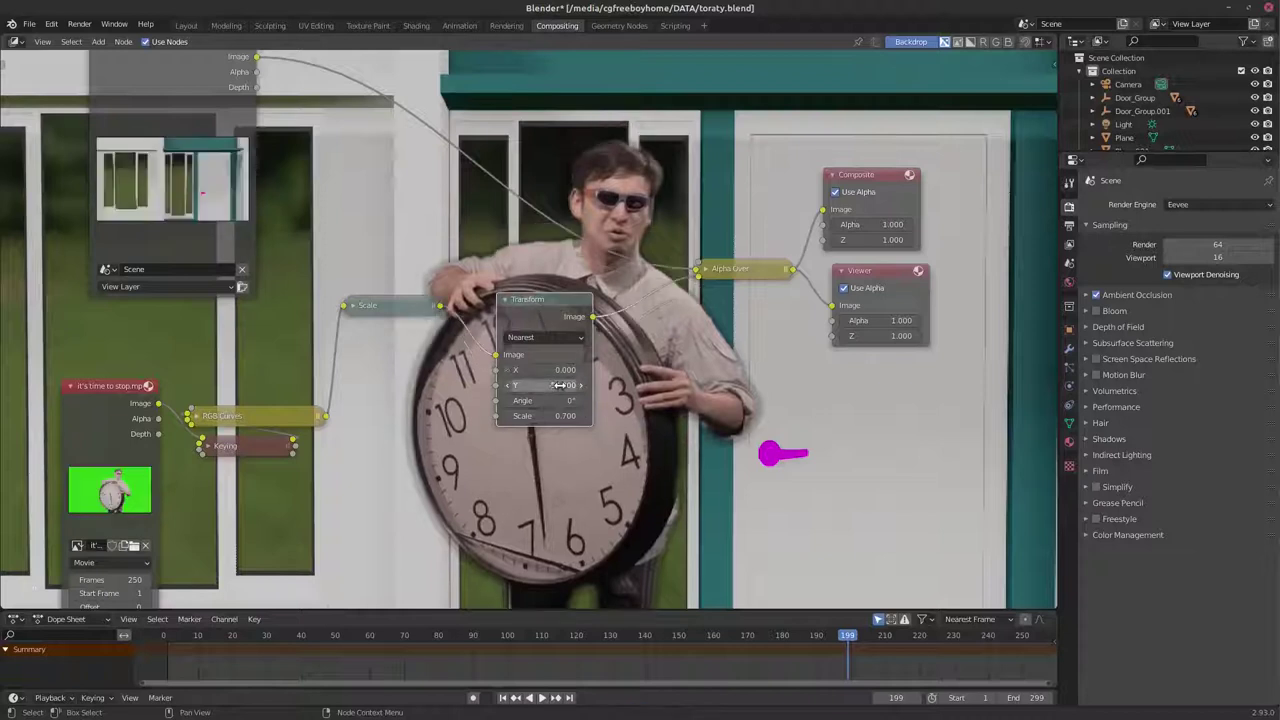
click(507, 417)
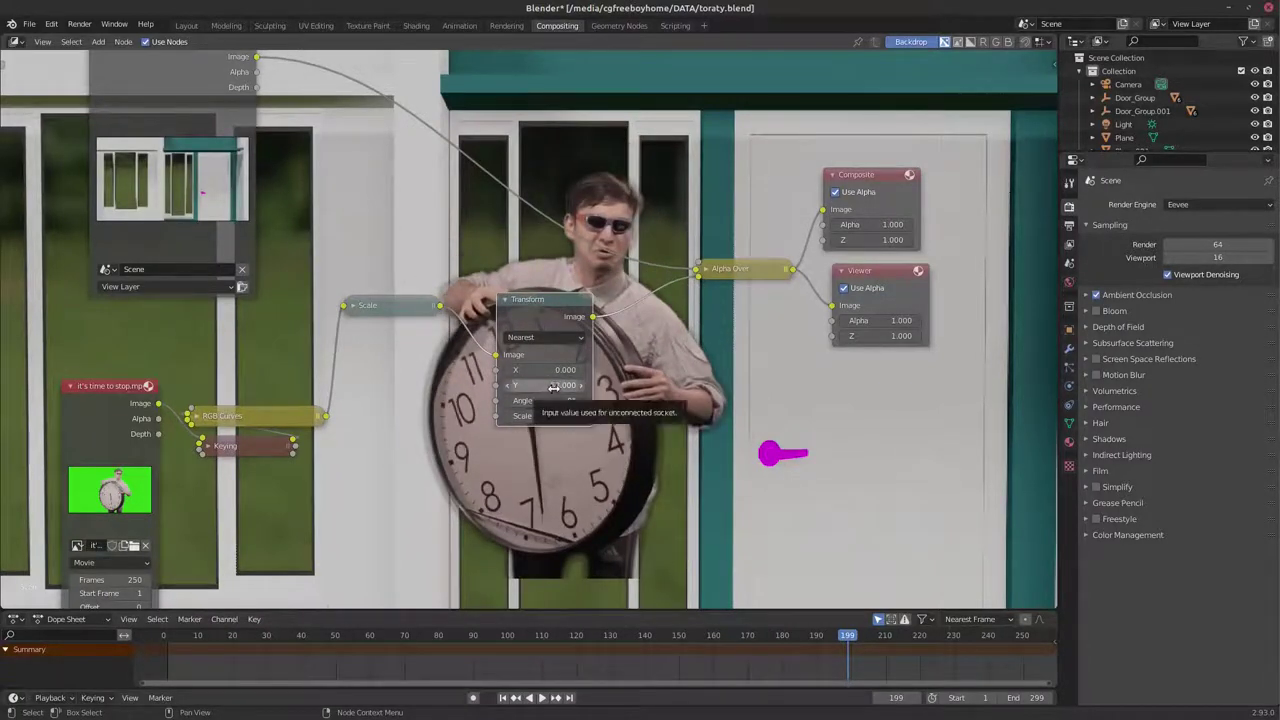
drag(555, 385, 600, 385)
click(205, 447)
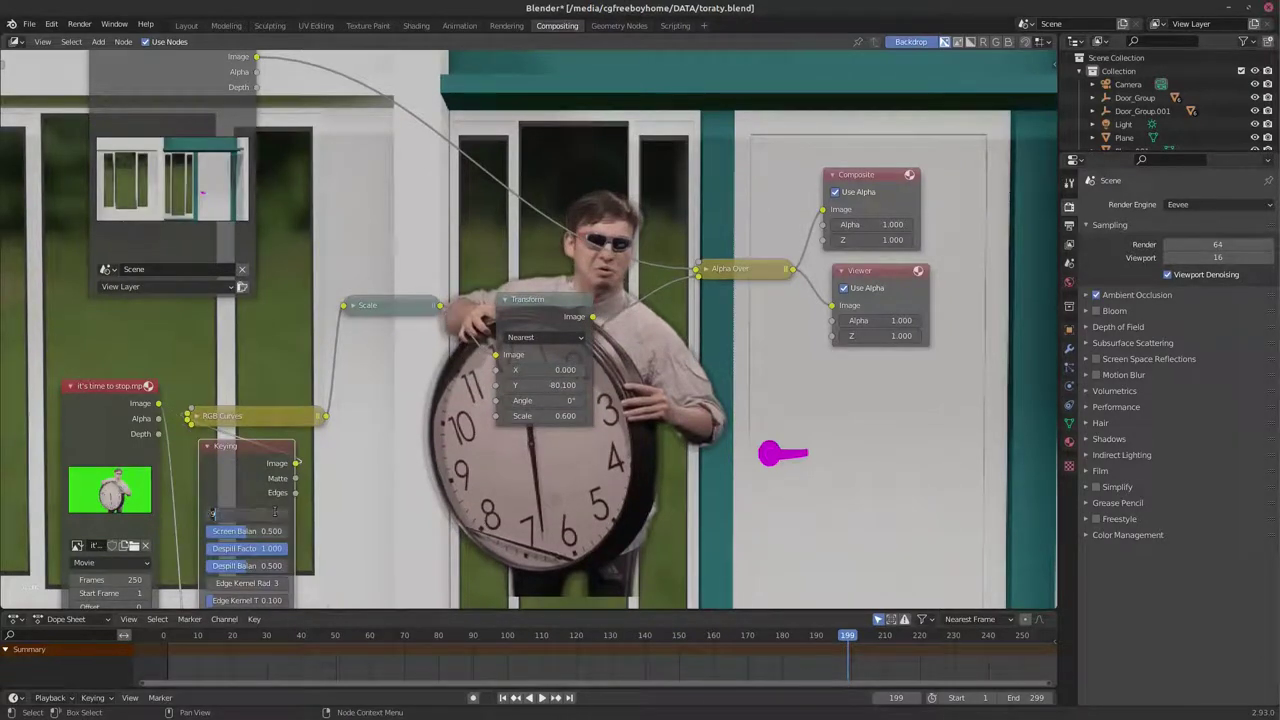
key(Return)
click(565, 416)
text(2.8)
key(Return)
click(556, 416)
text(0.6)
key(Return)
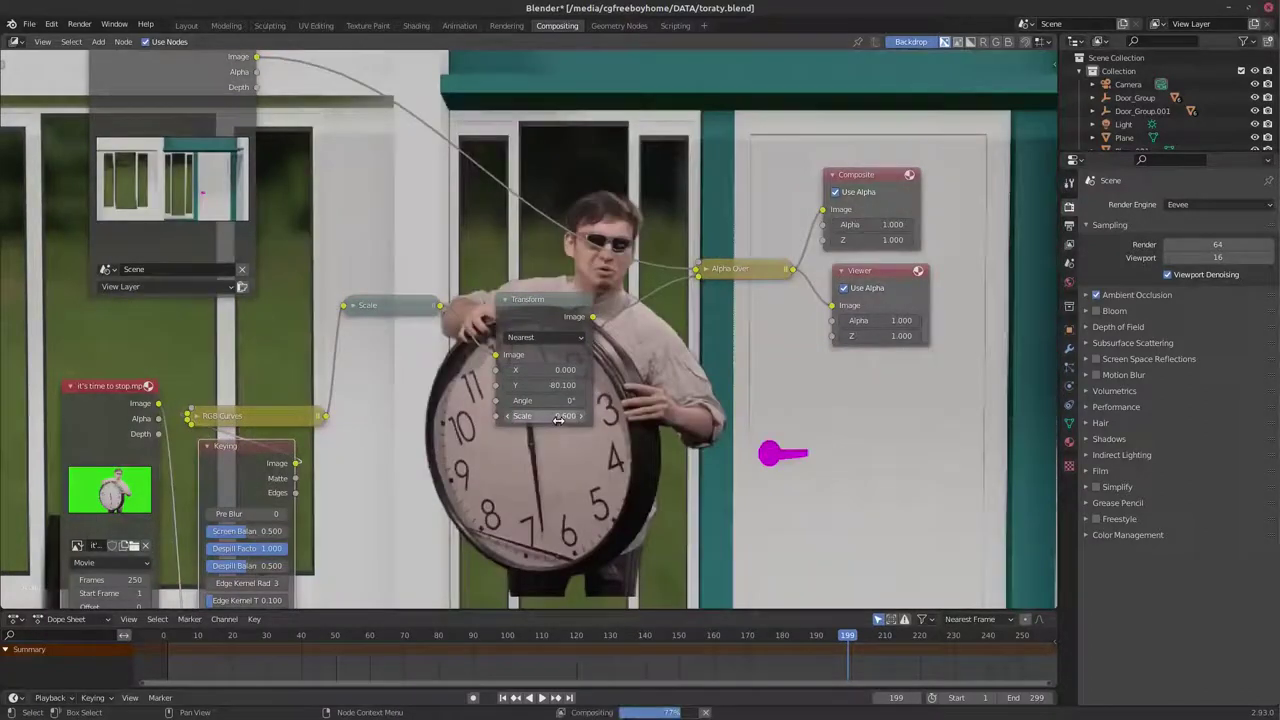
drag(556, 385, 562, 385)
Set the Scale node X offset to 0.3 so the man moves right toward the door.
click(205, 446)
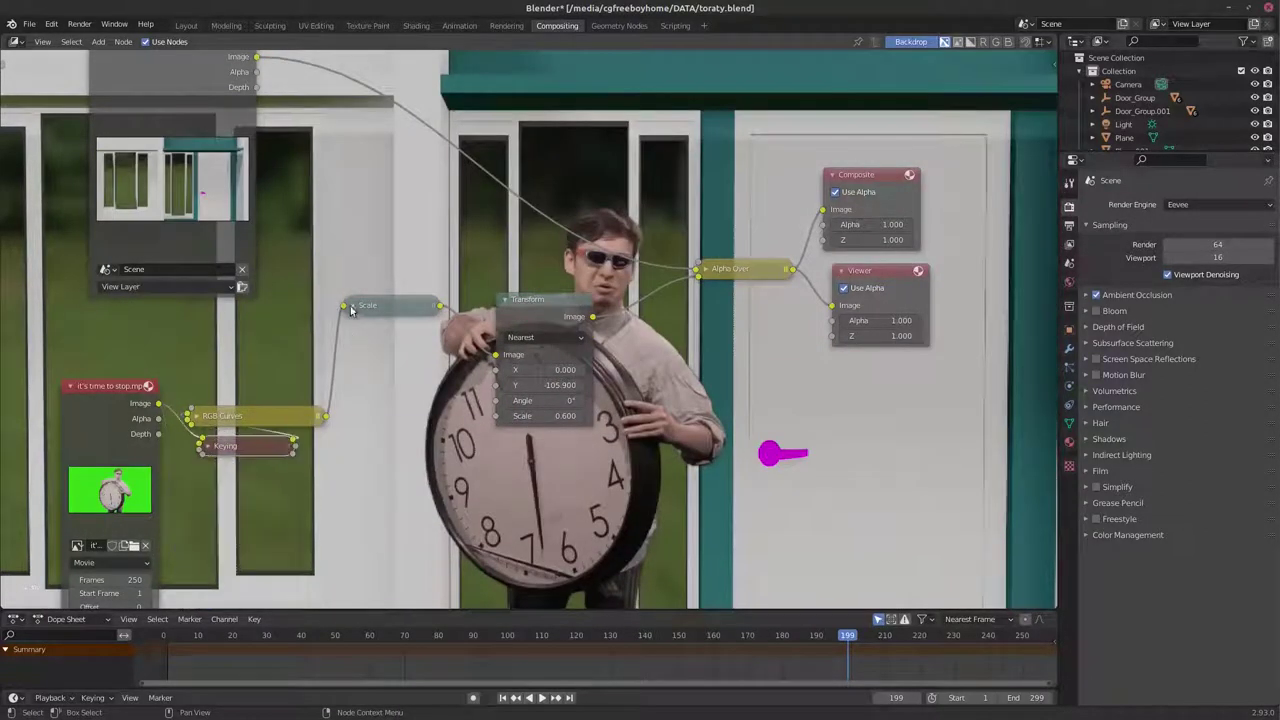
click(350, 305)
drag(378, 379, 389, 383)
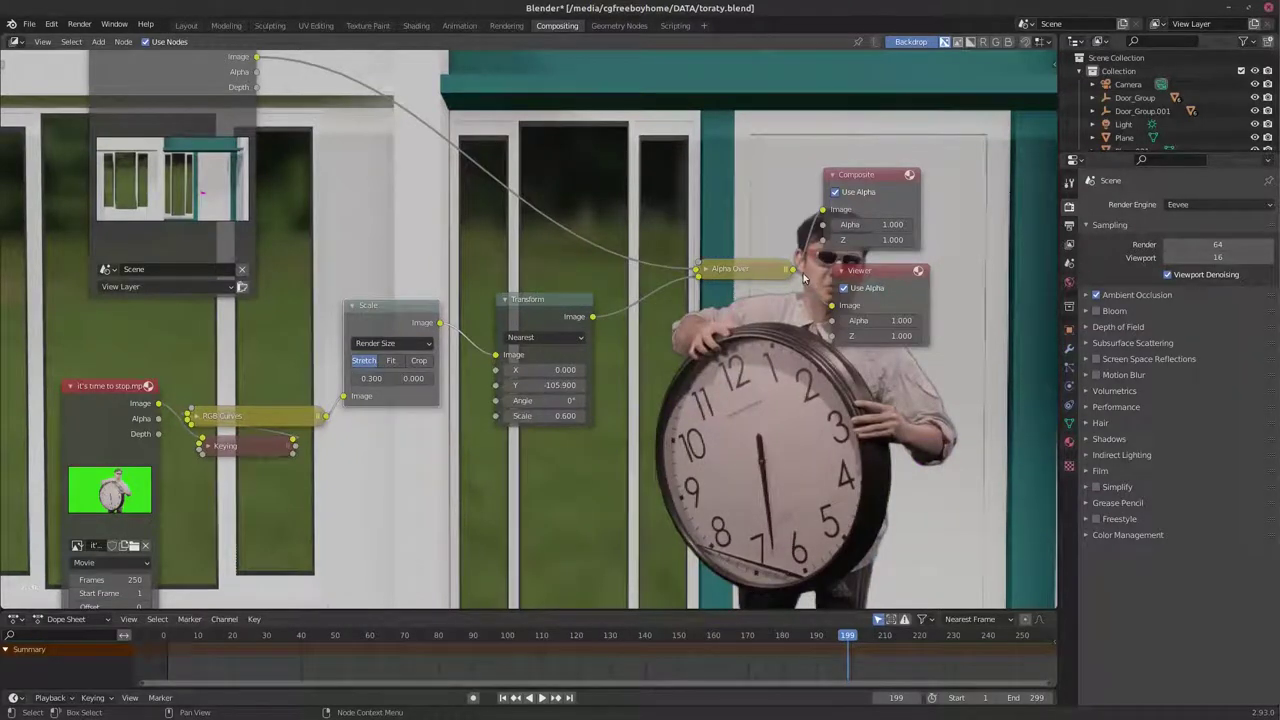
In the Layout workspace, lower the render samples to 16.
click(188, 25)
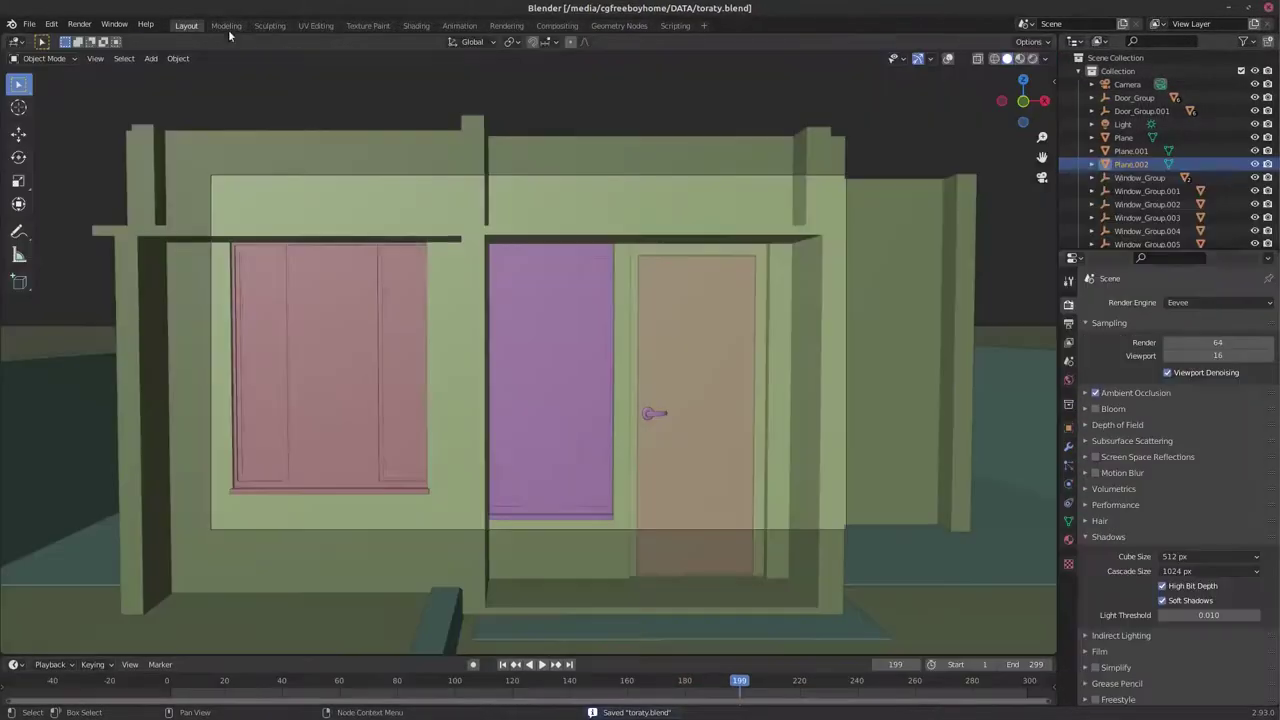
click(1193, 345)
text(6)
key(Return)
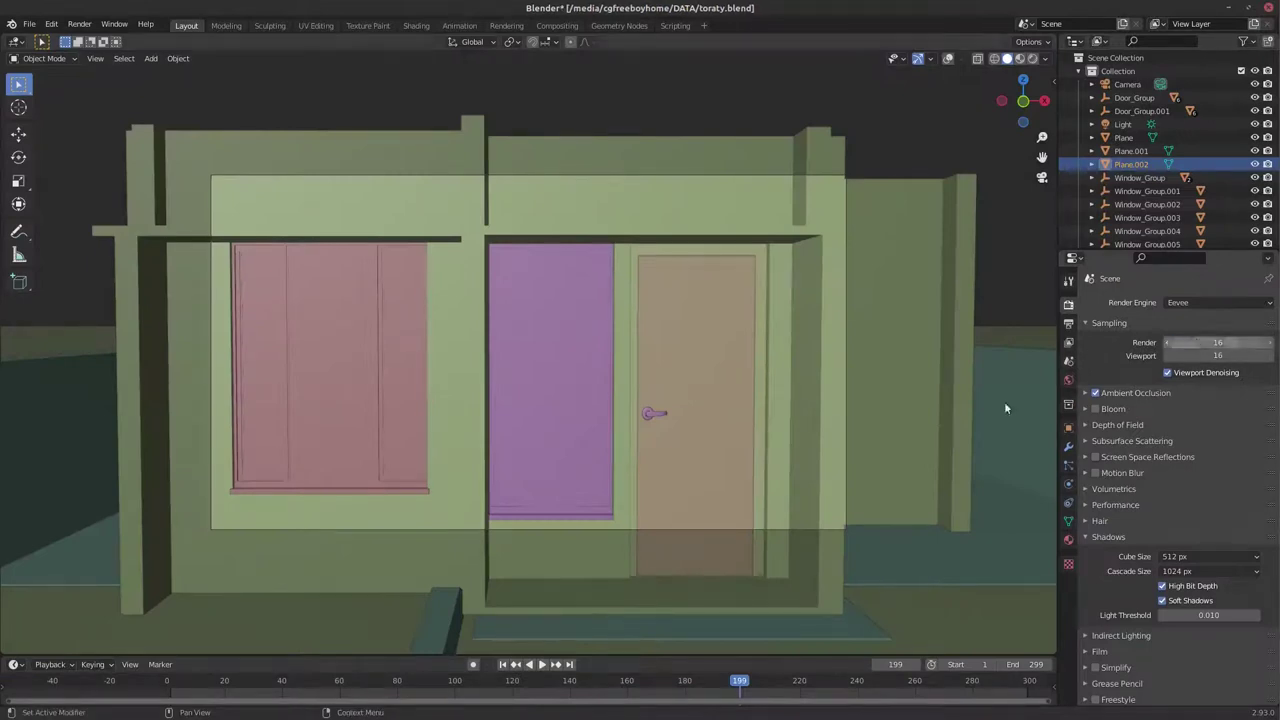
Save the blend file, render a test frame with F12, and close the render window.
key(ctrl+s)
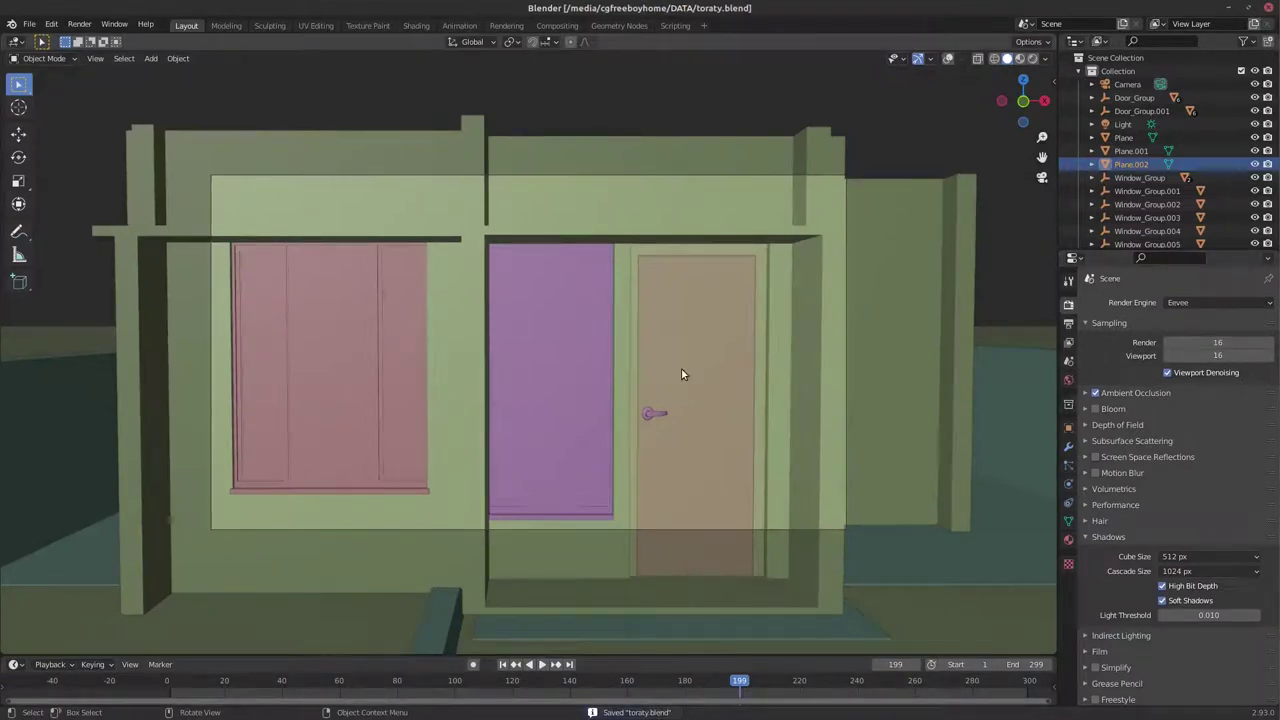
key(F12)
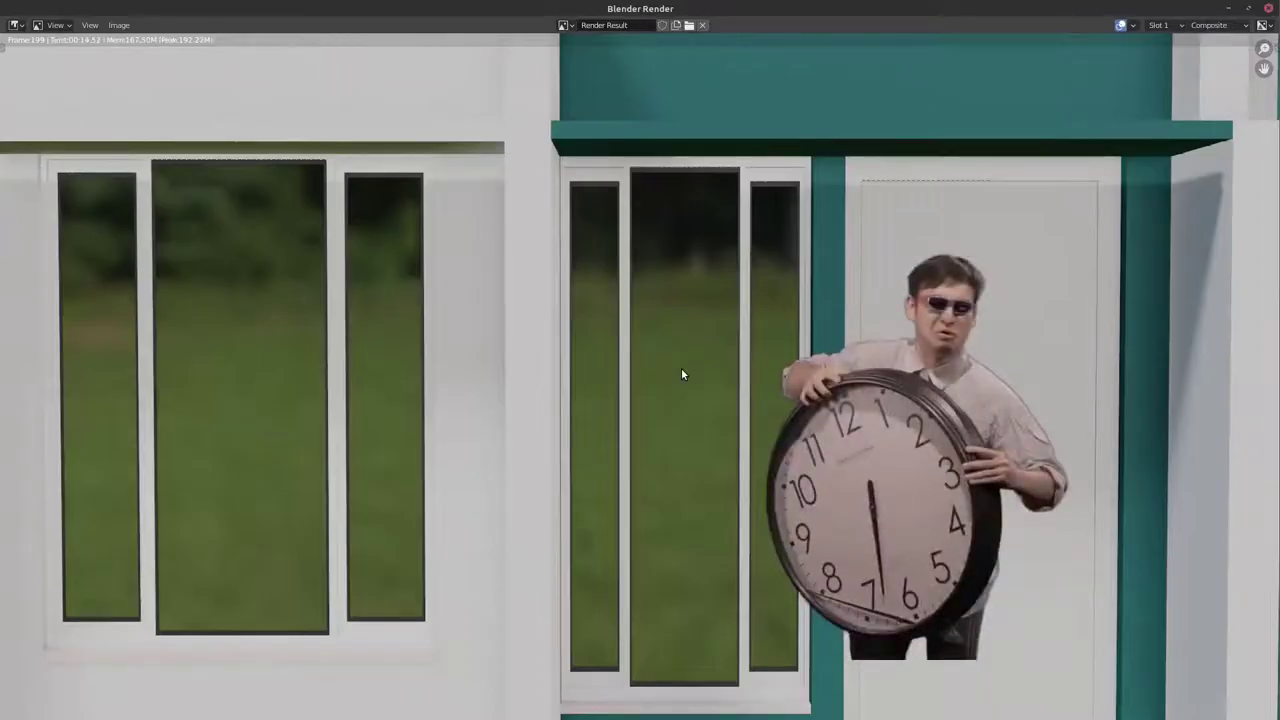
scroll(646, 367, down, 2)
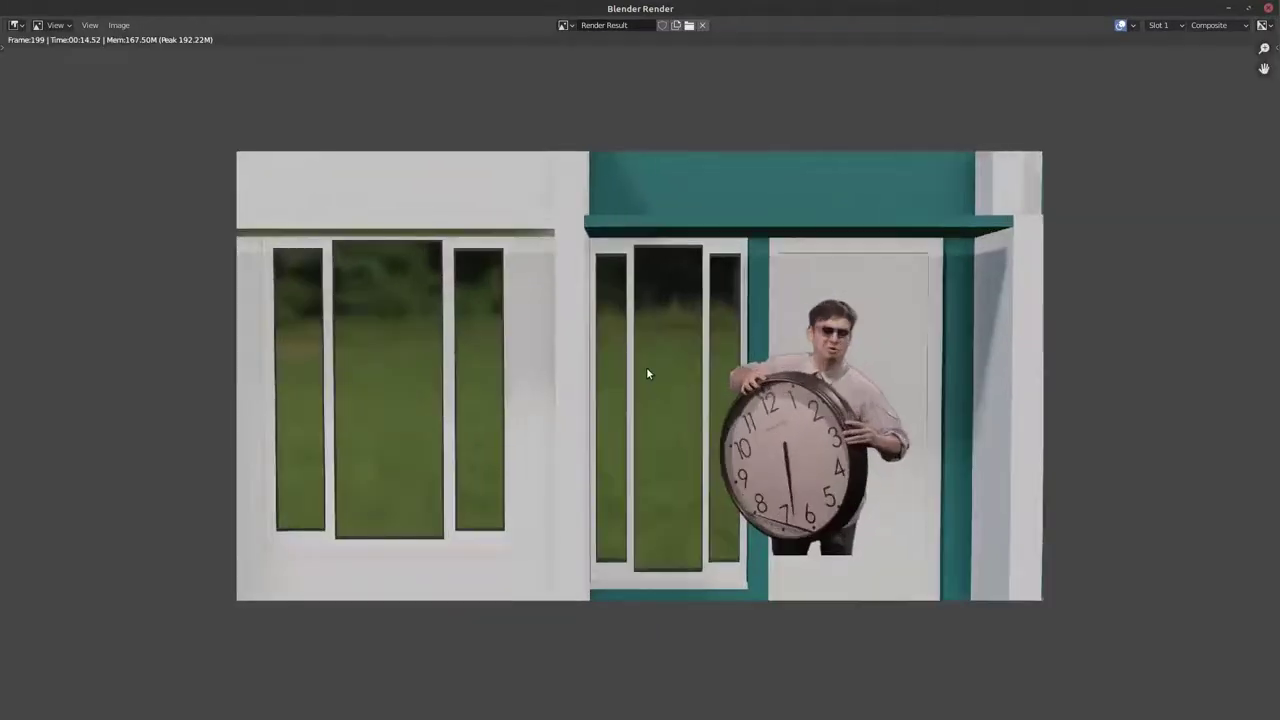
click(1270, 10)
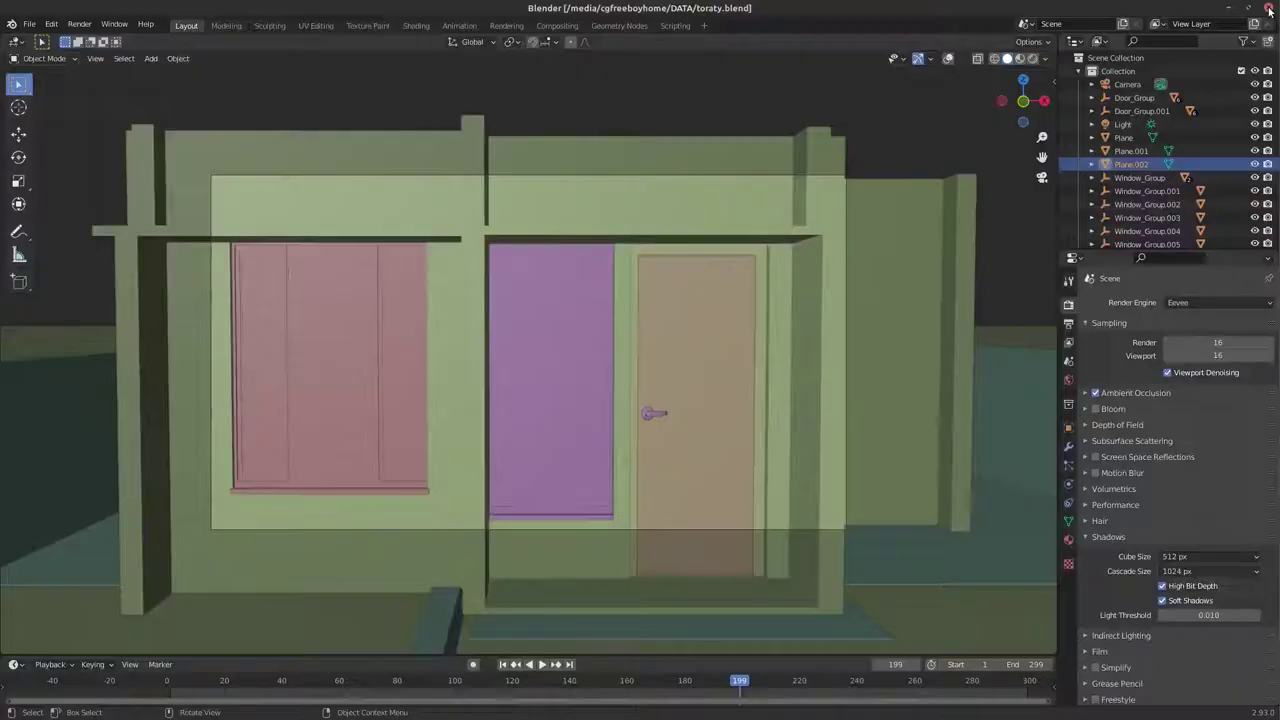
In the Compositing workspace, change the bottom Dope Sheet area into an Image Editor.
click(557, 25)
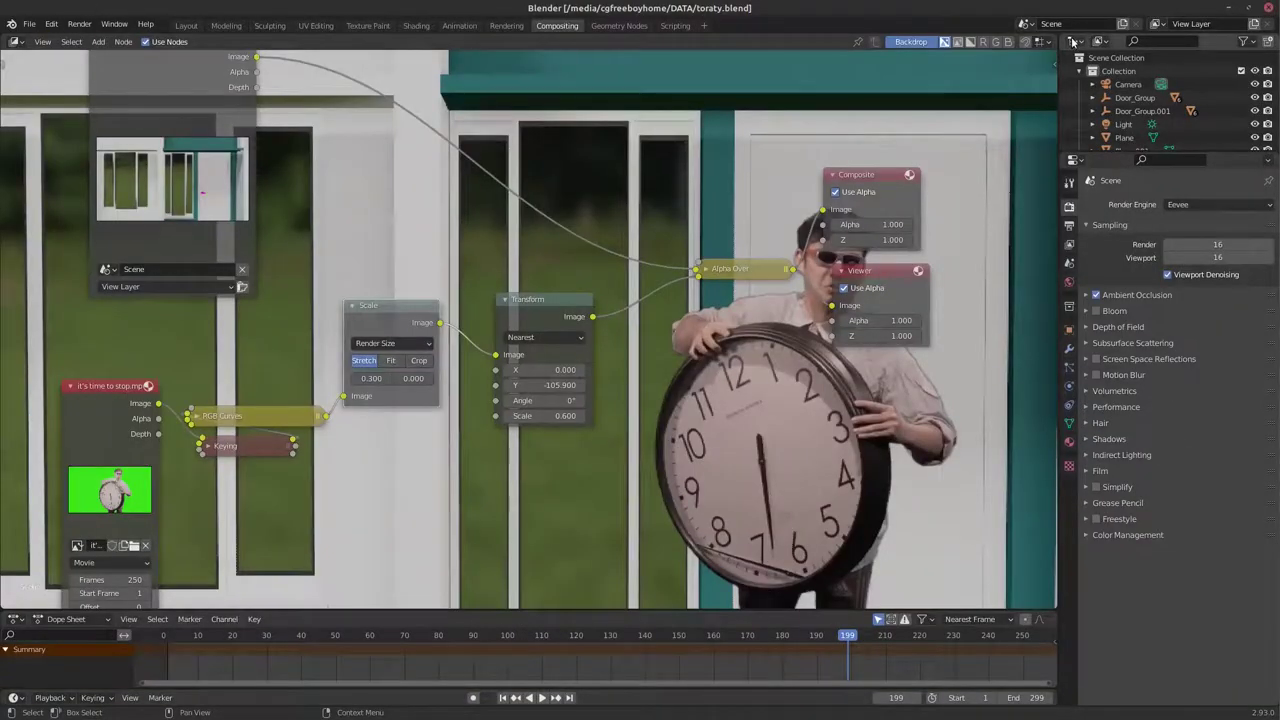
click(15, 619)
click(14, 622)
click(14, 620)
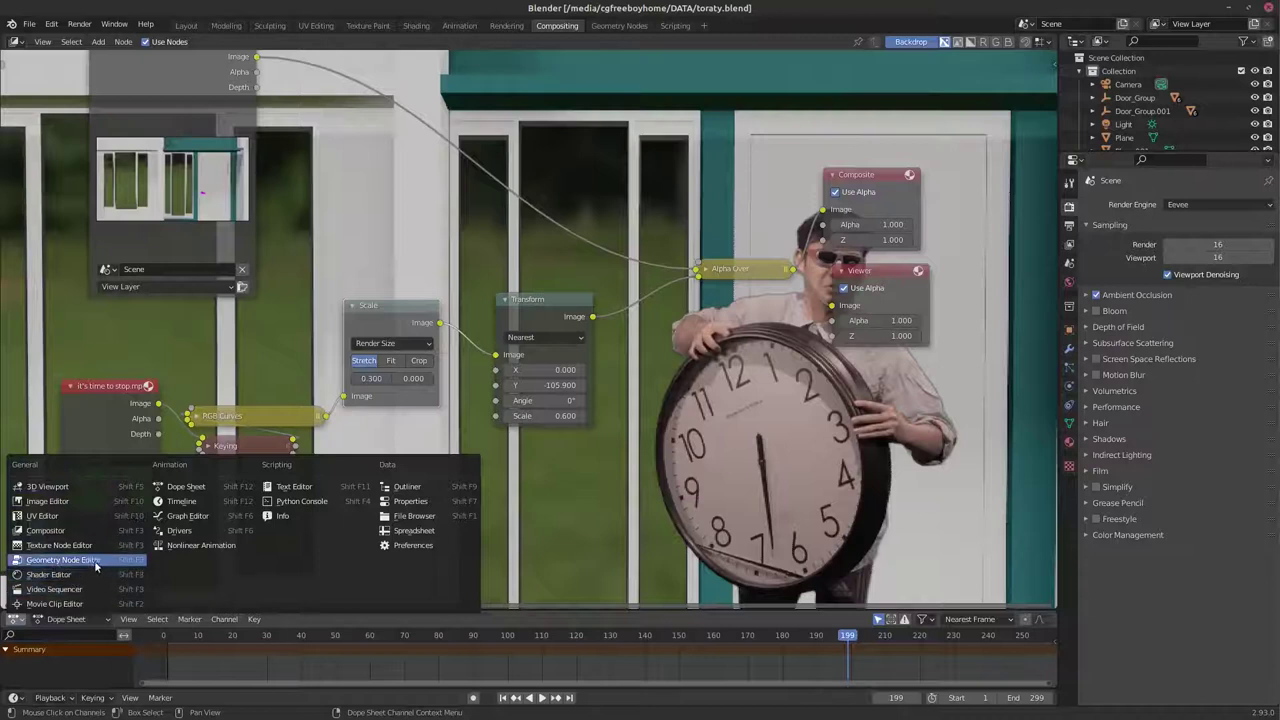
click(48, 501)
Show the Viewer Node image in the Image Editor and enlarge that area.
click(55, 619)
click(58, 635)
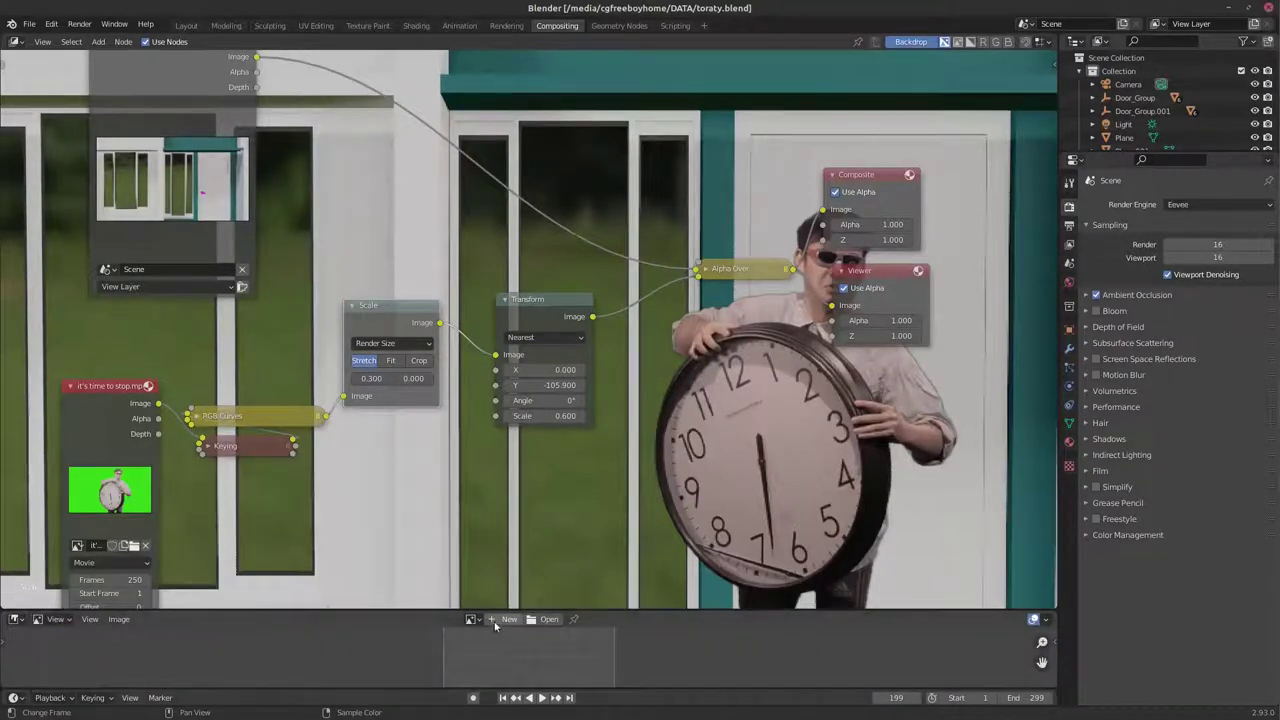
click(472, 619)
click(530, 521)
drag(561, 610, 580, 388)
Move the man over the door with Scale X offset 0.200 and Transform Y -227.6, then return to frame 1.
key(Home)
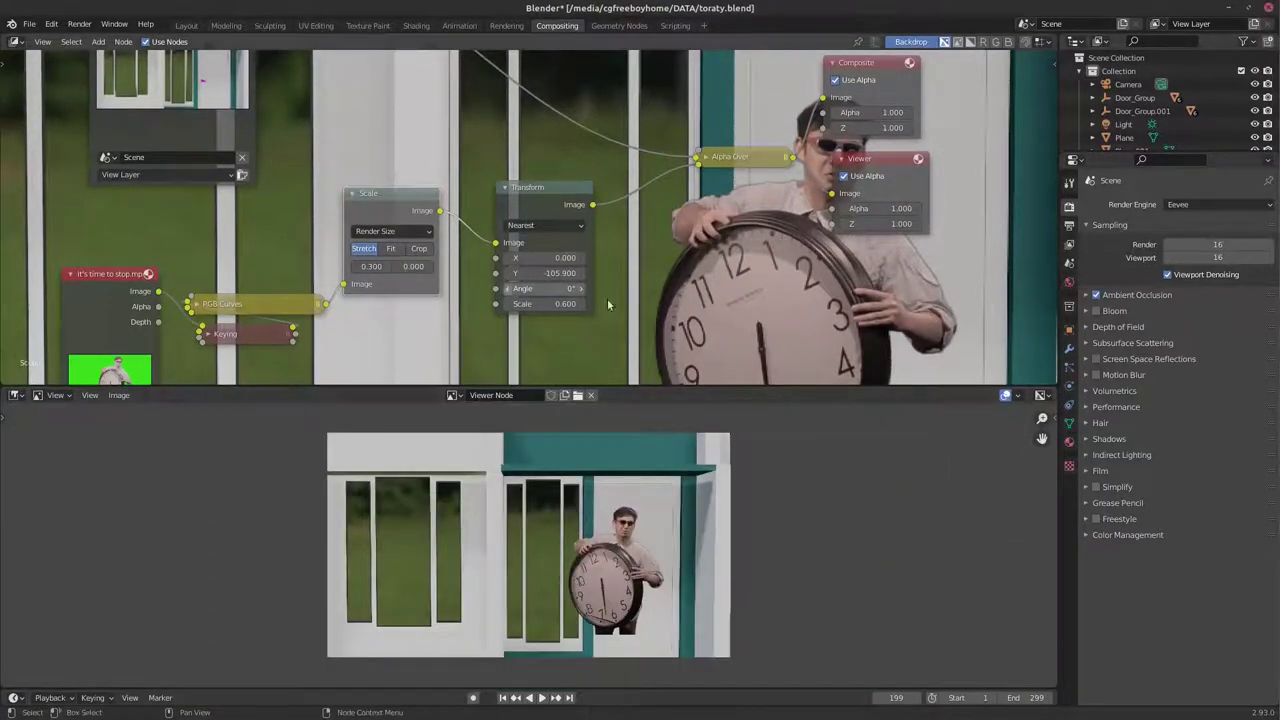
mouse_move(545, 273)
mouse_down()
mouse_move(520, 273)
mouse_move(738, 281)
mouse_move(465, 287)
mouse_up()
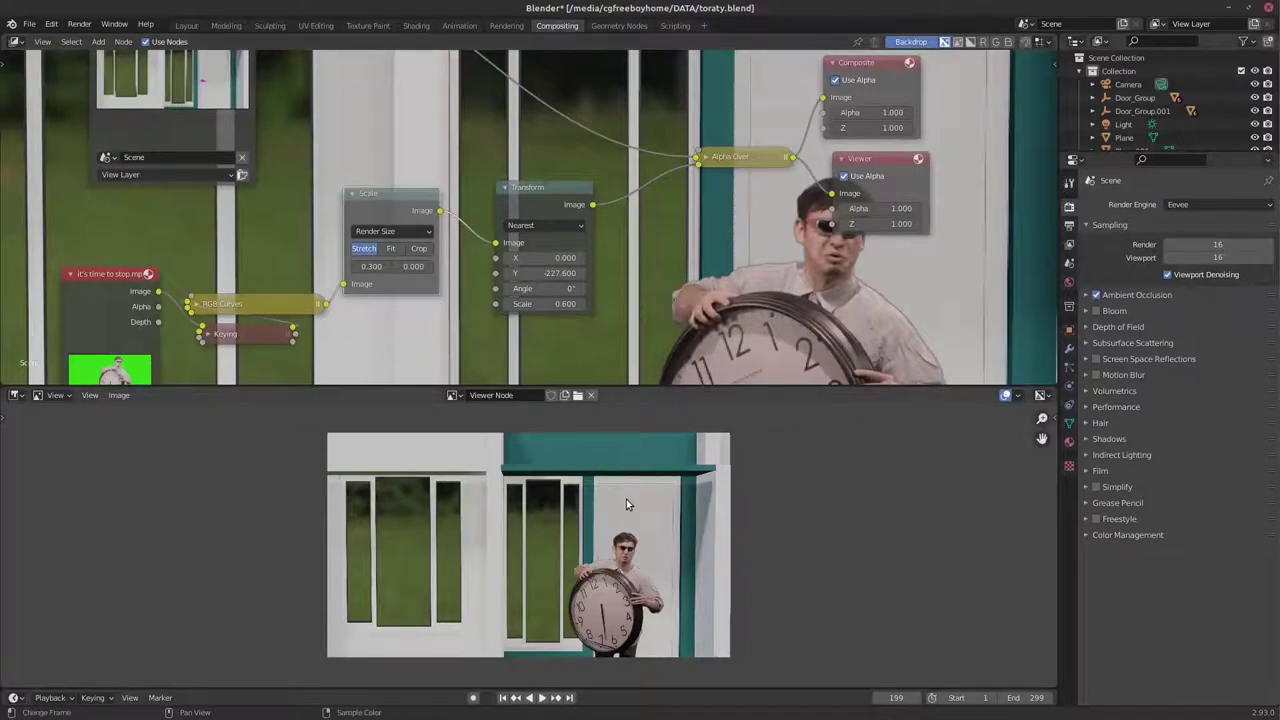
ctrl+scroll(742, 191, right, 1)
ctrl+scroll(742, 191, left, 5)
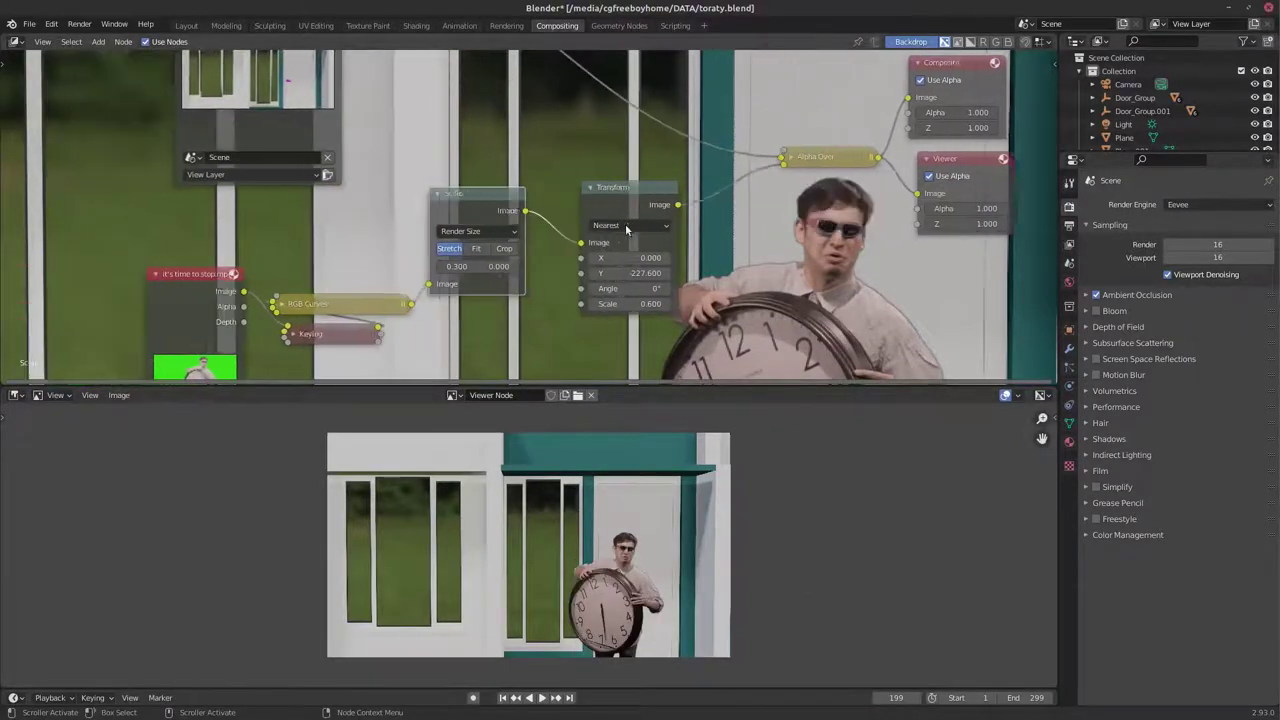
drag(610, 386, 610, 147)
scroll(603, 403, up, 3)
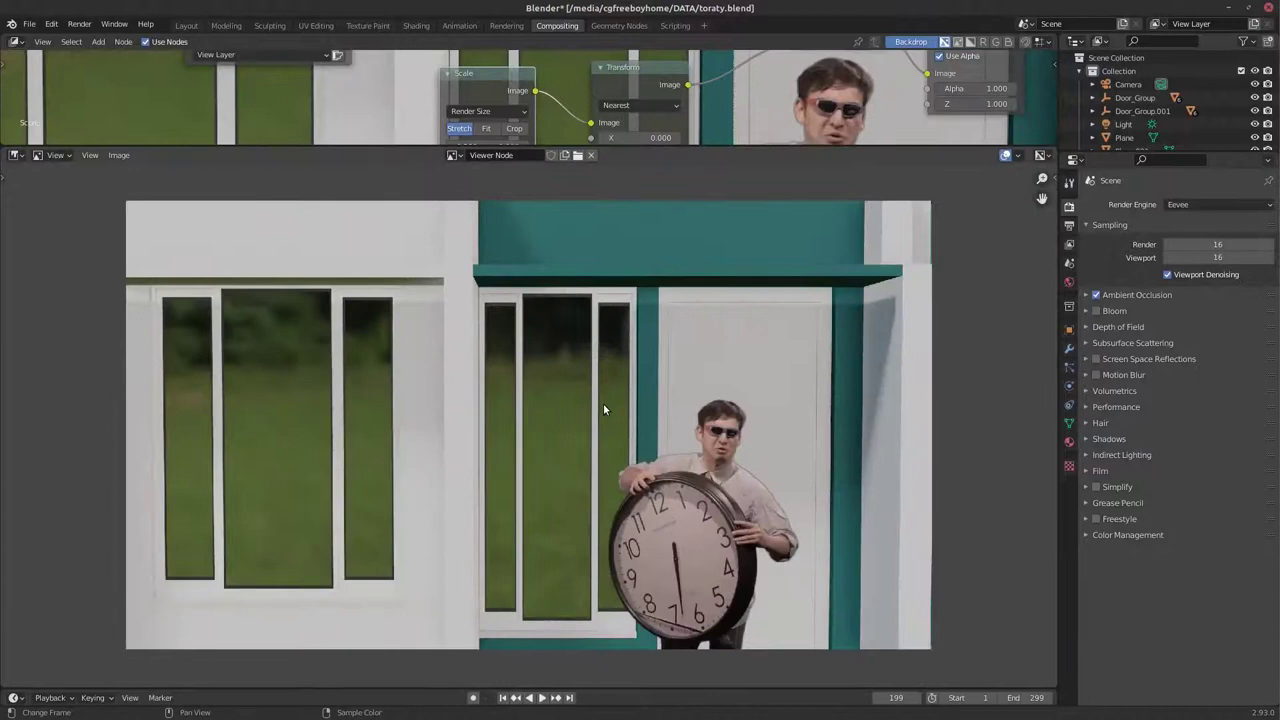
scroll(603, 405, down, 1)
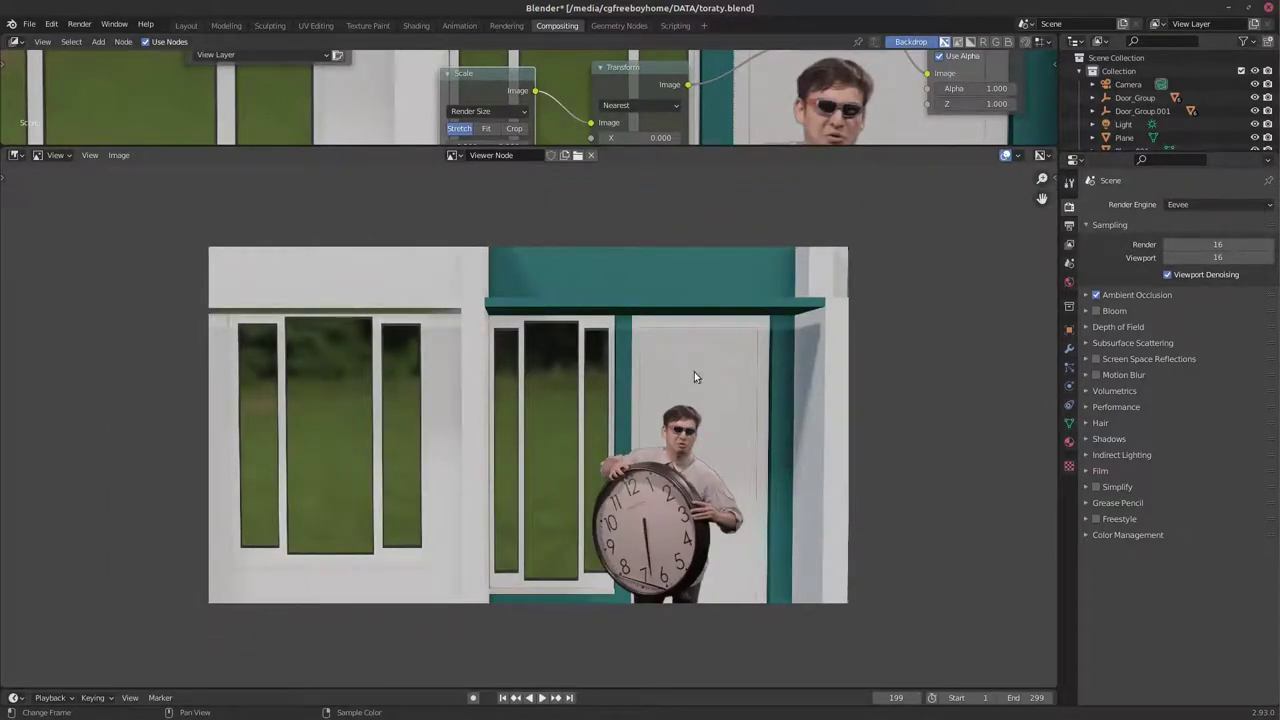
drag(446, 147, 440, 118)
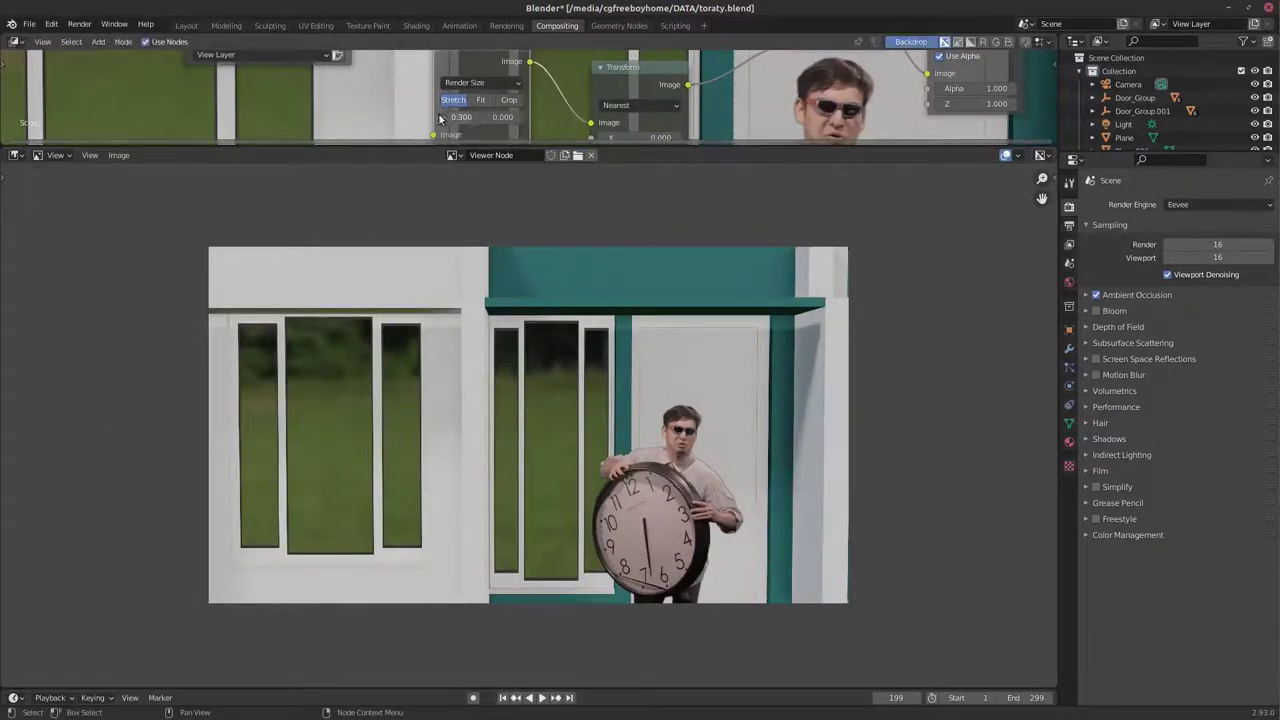
click(503, 698)
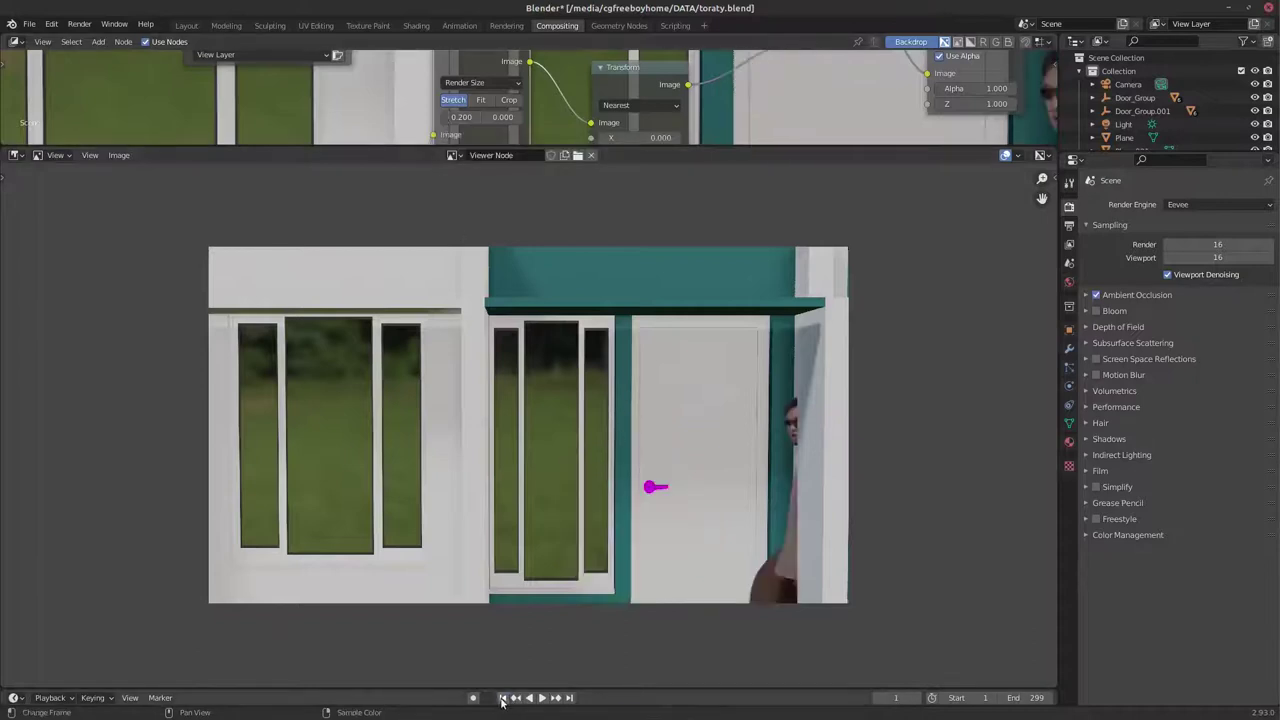
Play the composite to frame 95 to check the man walking in holding the clock by the door.
key(space)
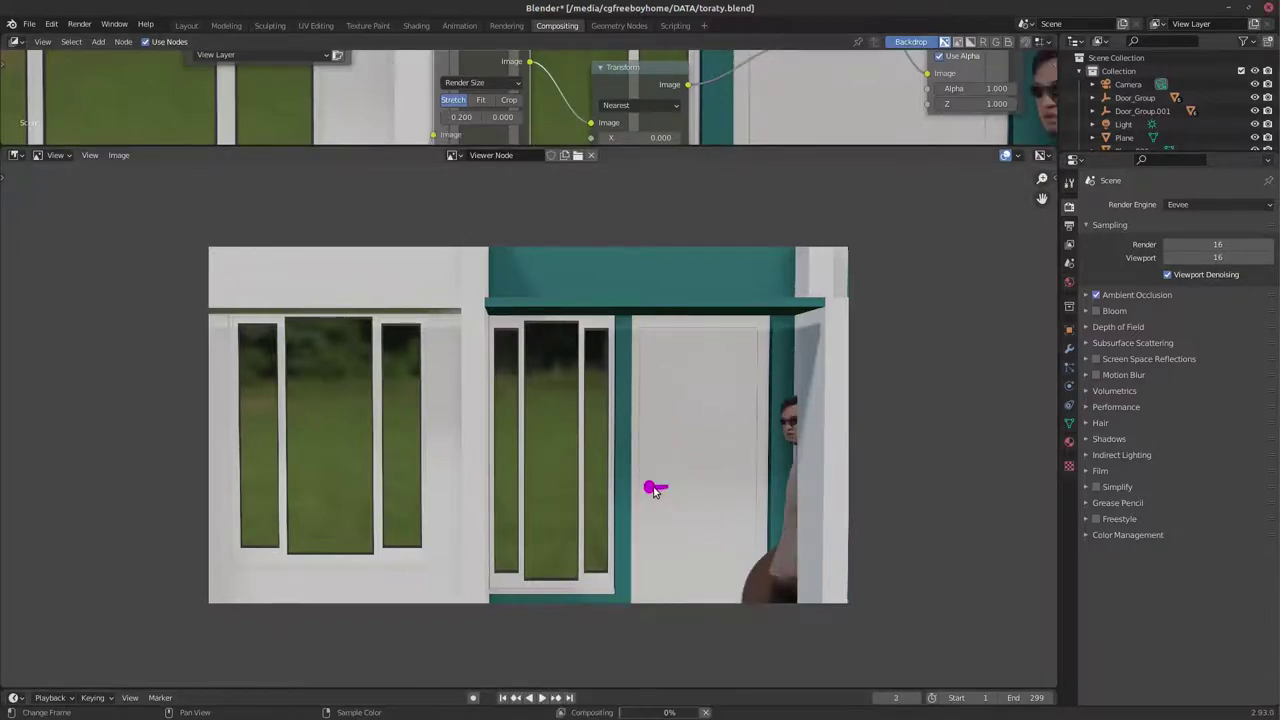
key(Left)
key(Left)
key(Left)
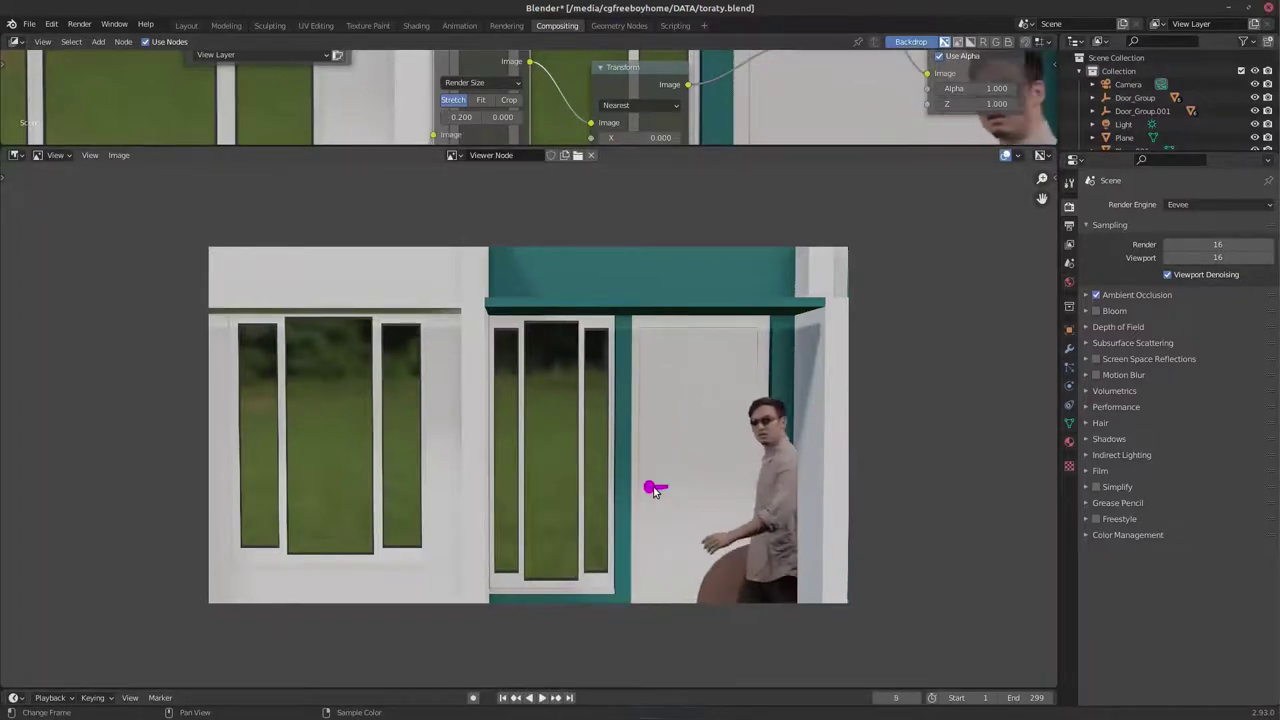
key(Left)
key(Left)
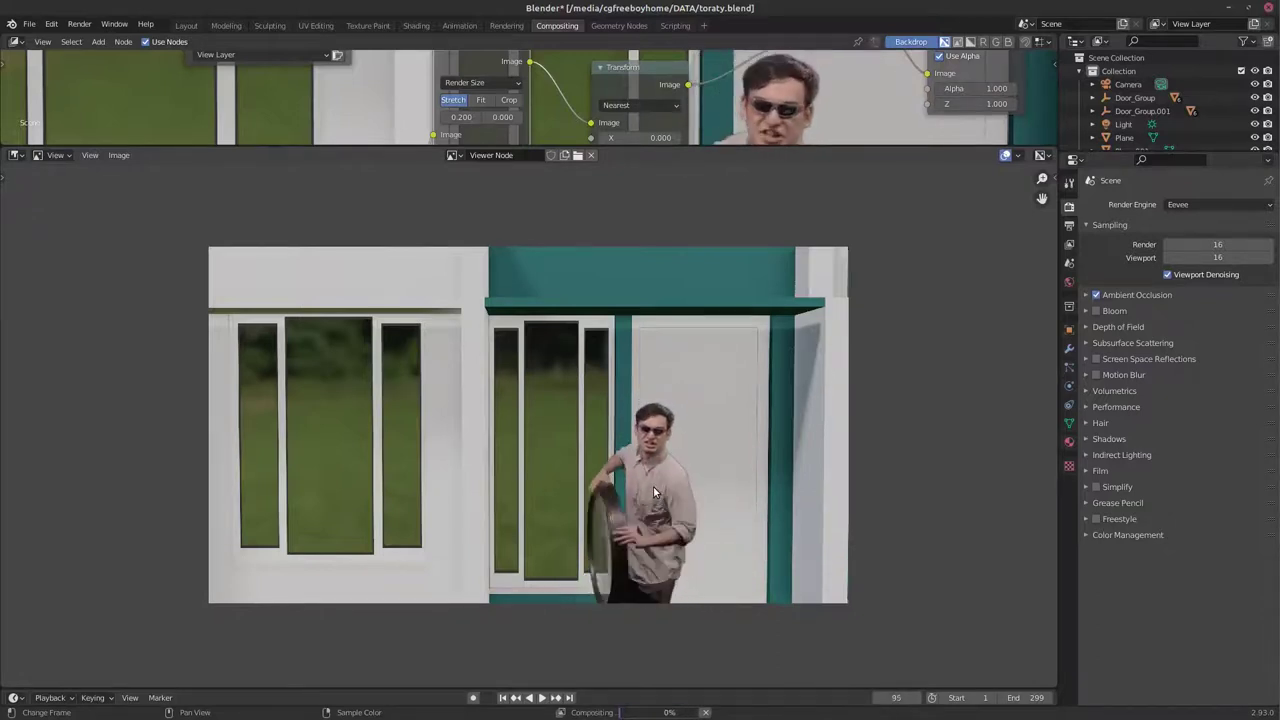
scroll(653, 486, up, 1)
Set the Scale node to Crop and reveal the Transform node's position and scale values.
scroll(750, 123, down, 2)
scroll(750, 121, down, 3)
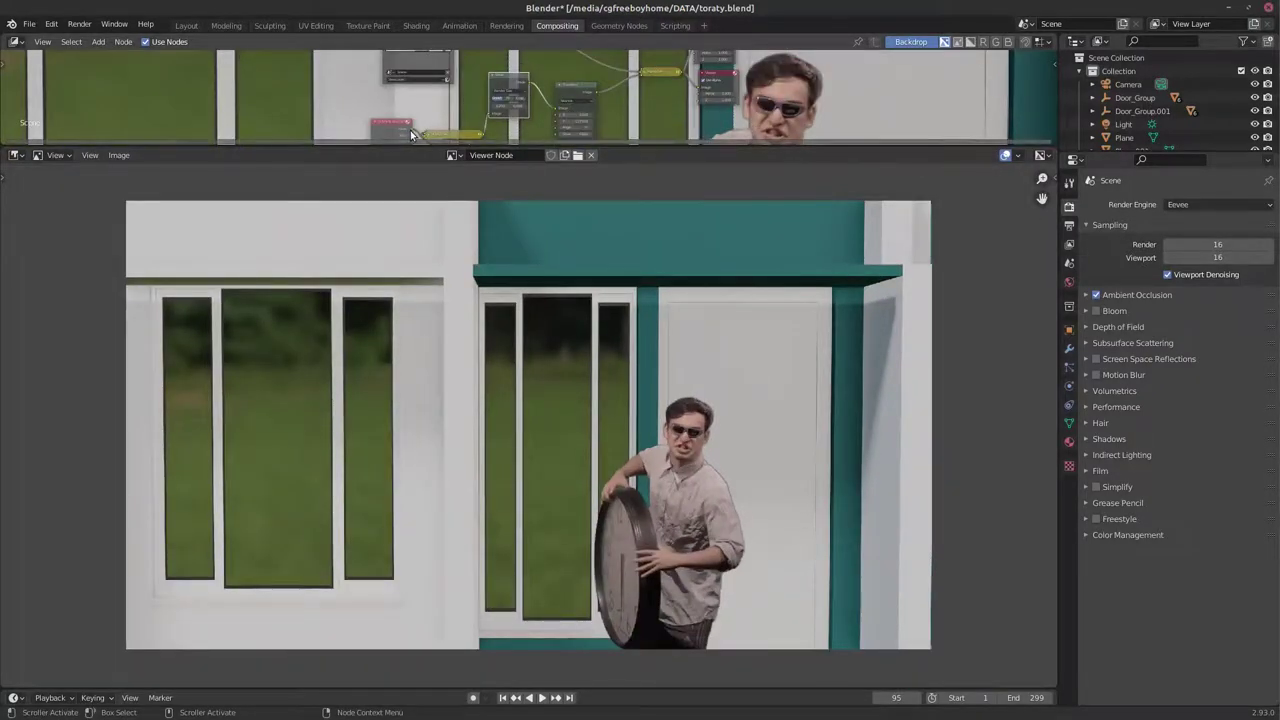
scroll(413, 135, up, 5)
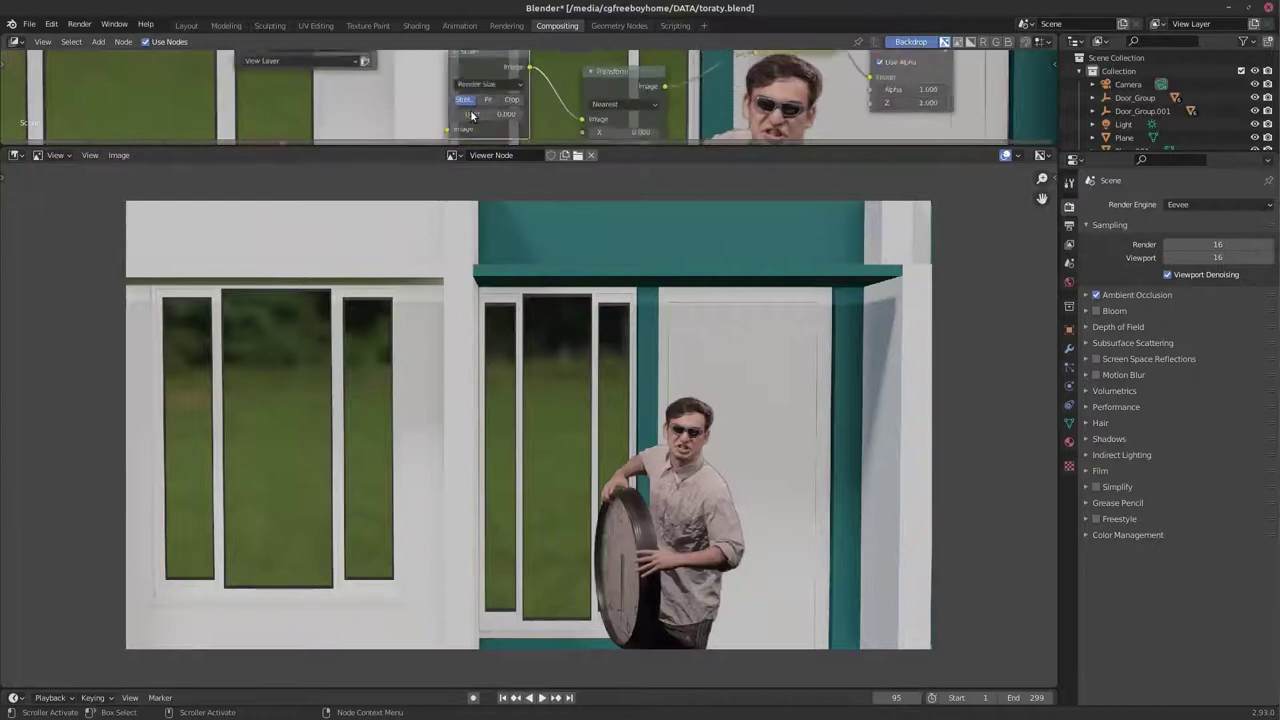
click(511, 100)
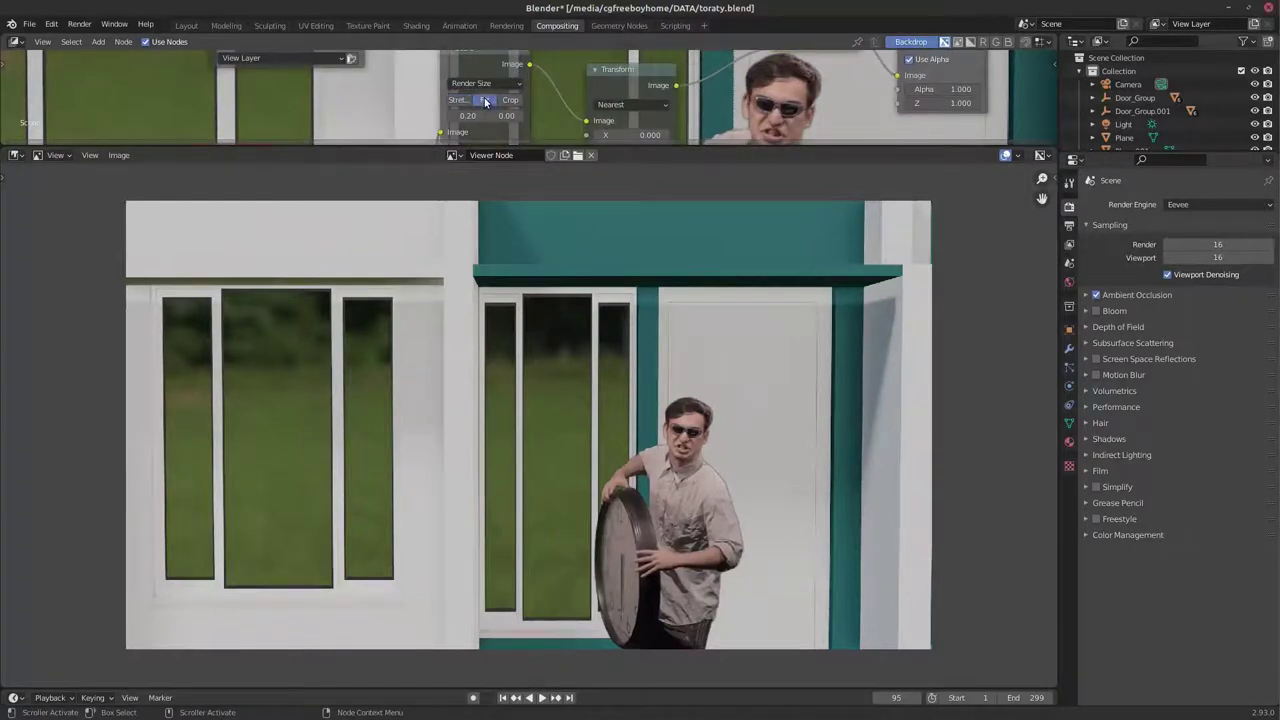
drag(640, 110, 650, 33)
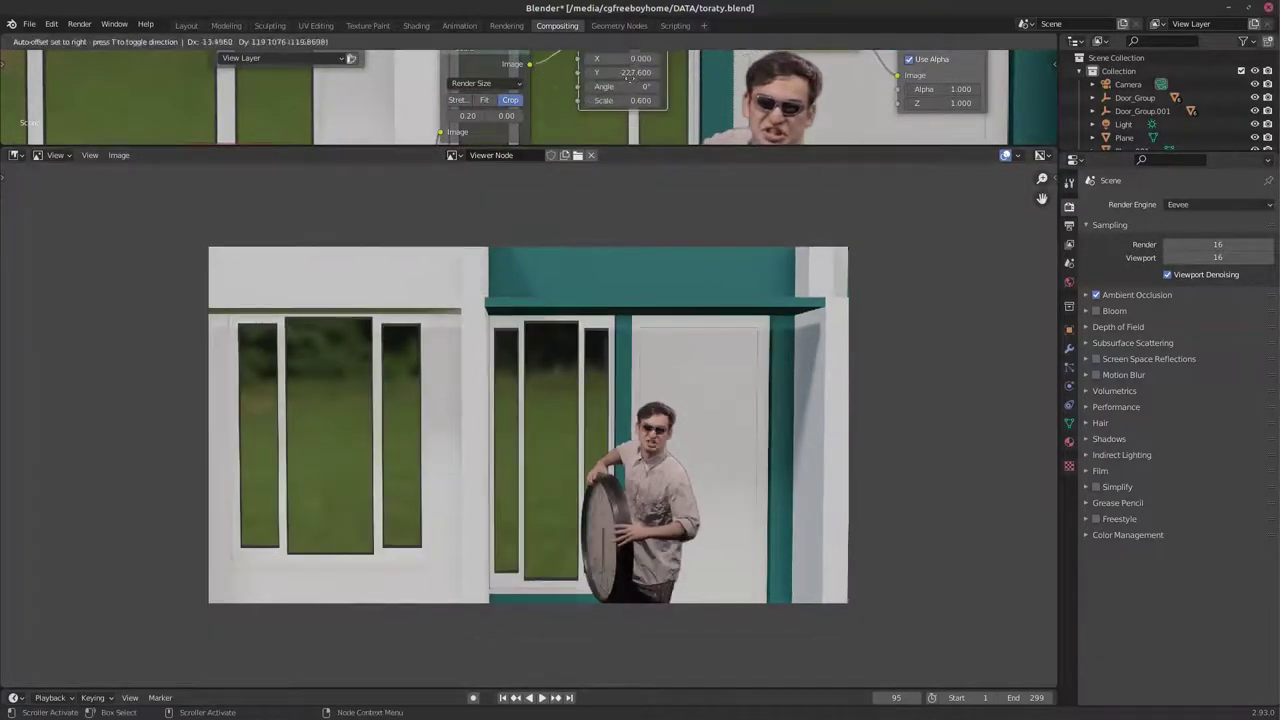
Drag the Transform Y offset to -156.7 so the man stands by the door, and save toraty.blend.
drag(654, 72, 630, 72)
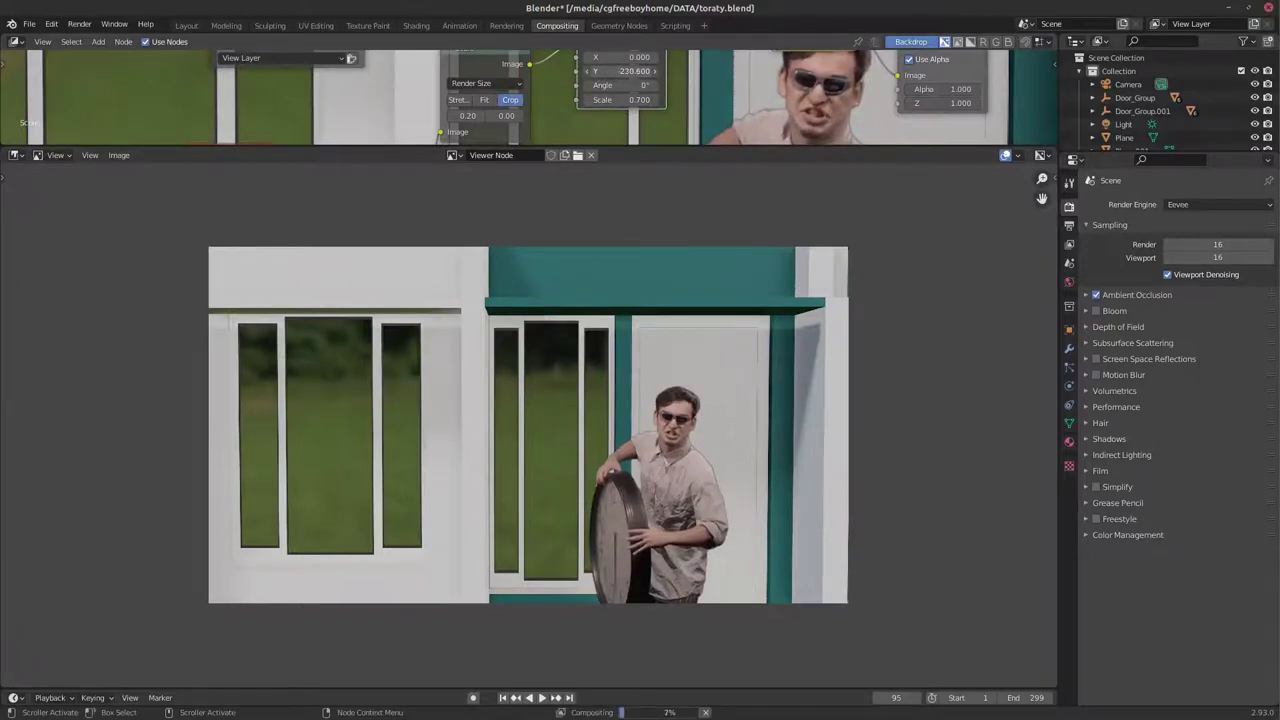
drag(630, 72, 609, 70)
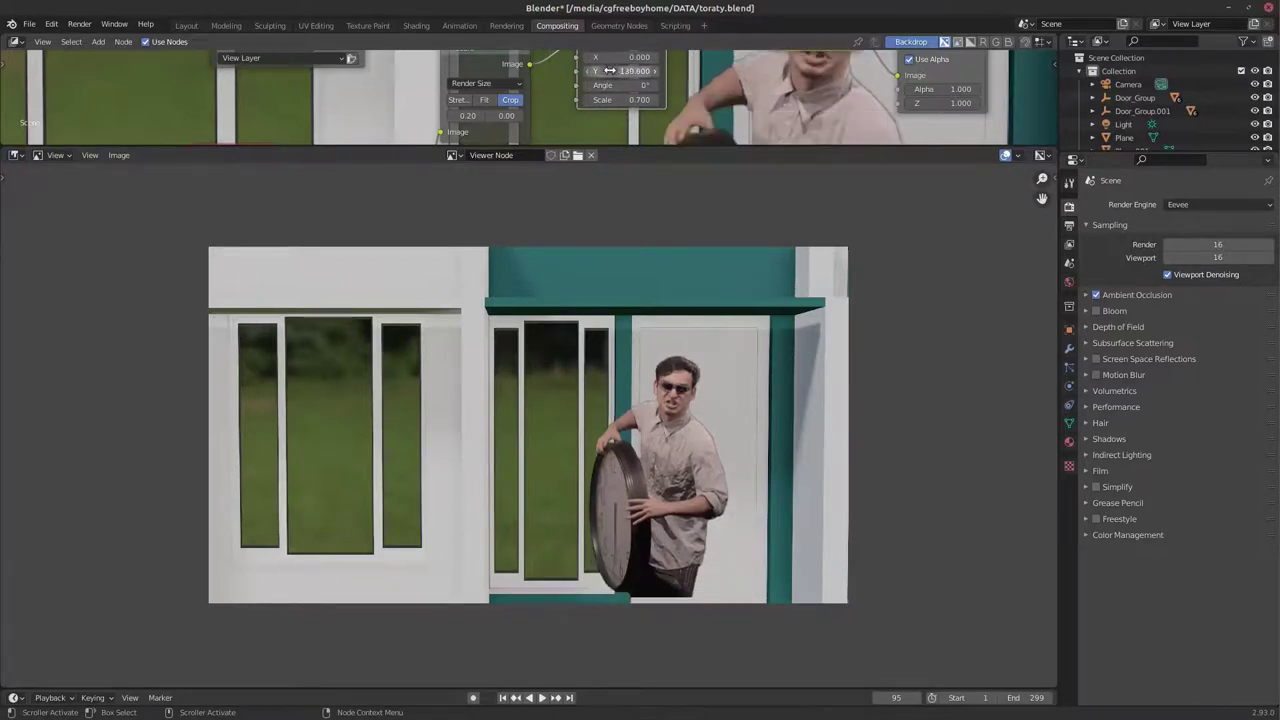
drag(609, 70, 585, 71)
key(ctrl+s)
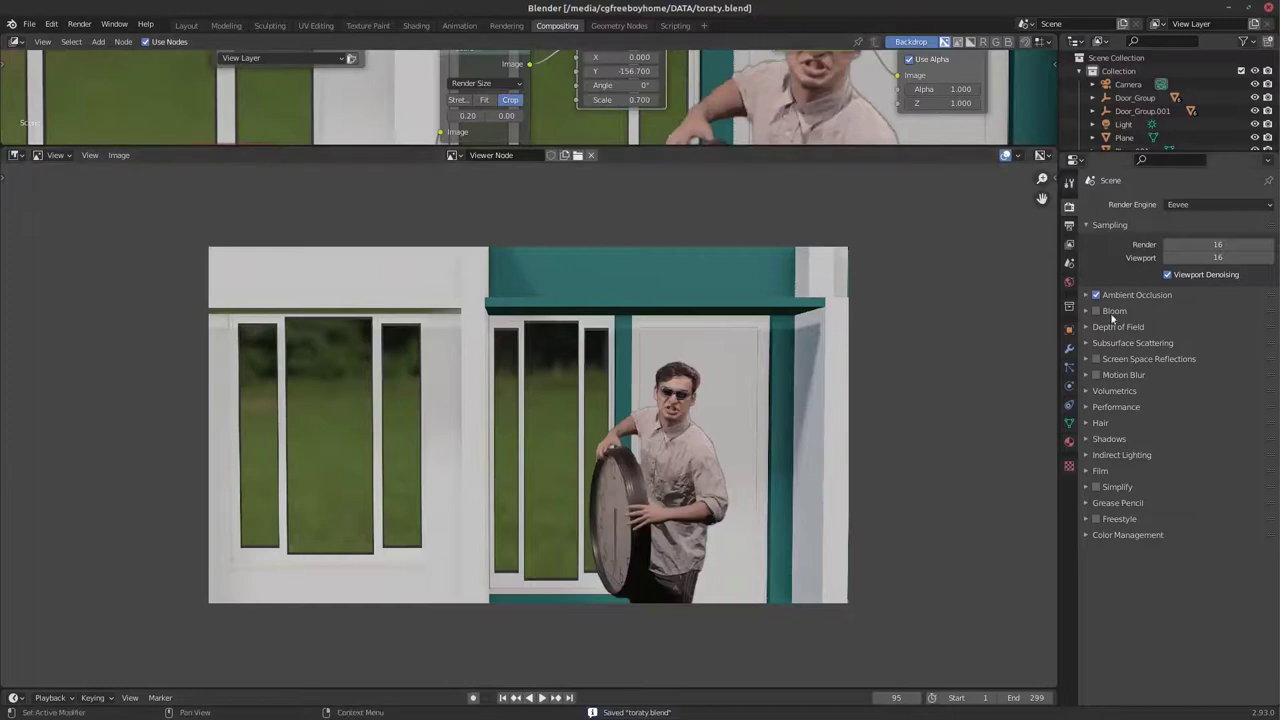
key(ctrl+Tab)
Try AVI Raw and then JPEG as the render output file format.
click(1208, 487)
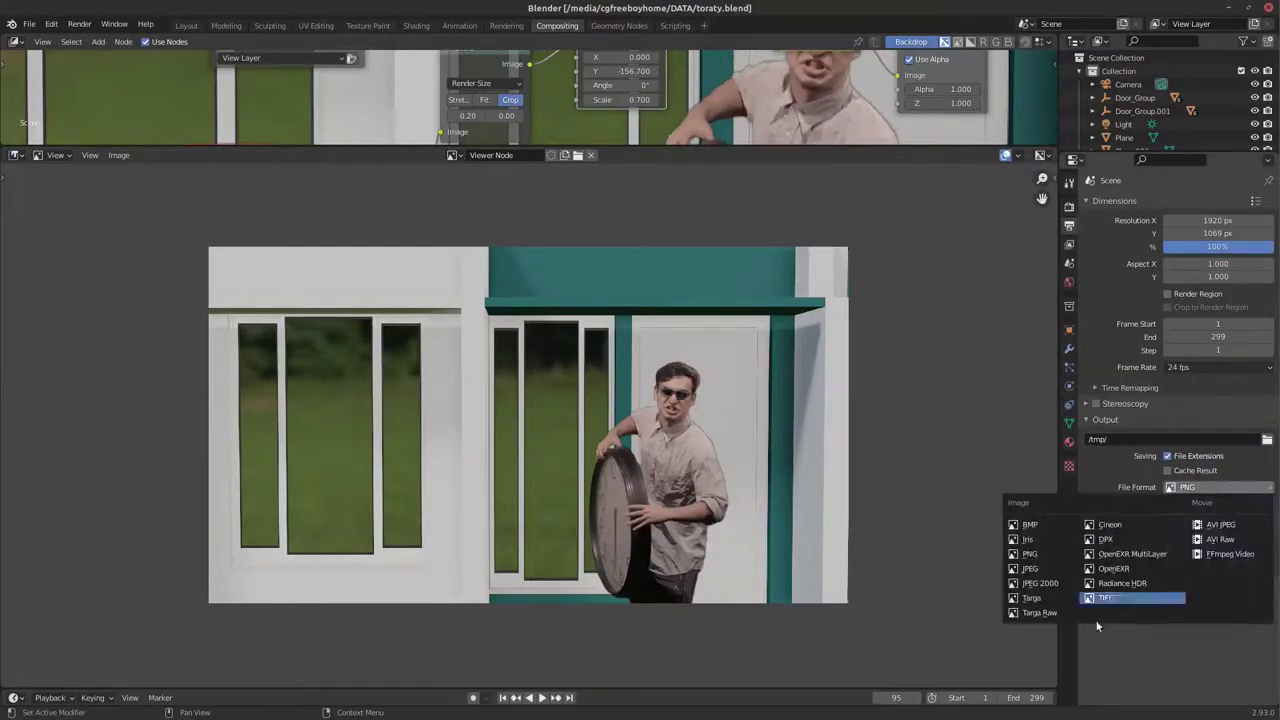
click(1236, 542)
click(1200, 487)
click(1050, 568)
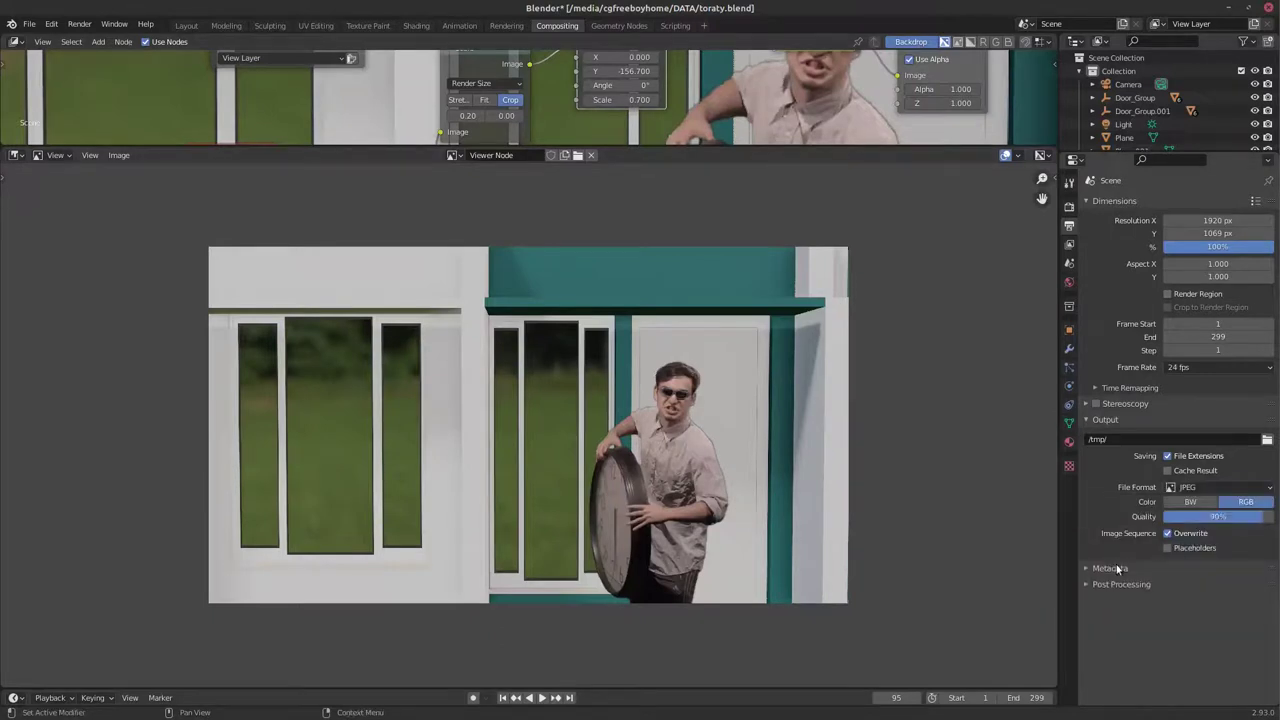
Set the render output path to 'green screen' on the Desktop.
click(1268, 440)
click(326, 294)
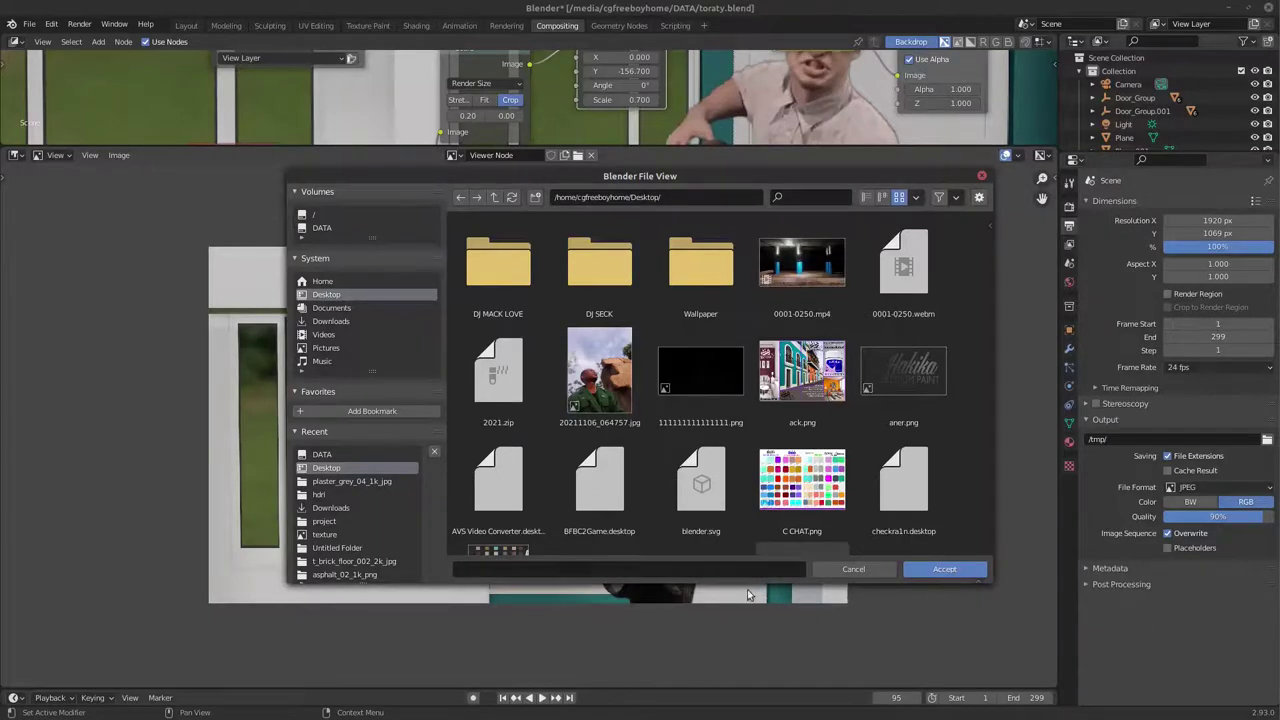
click(645, 570)
text(green screen)
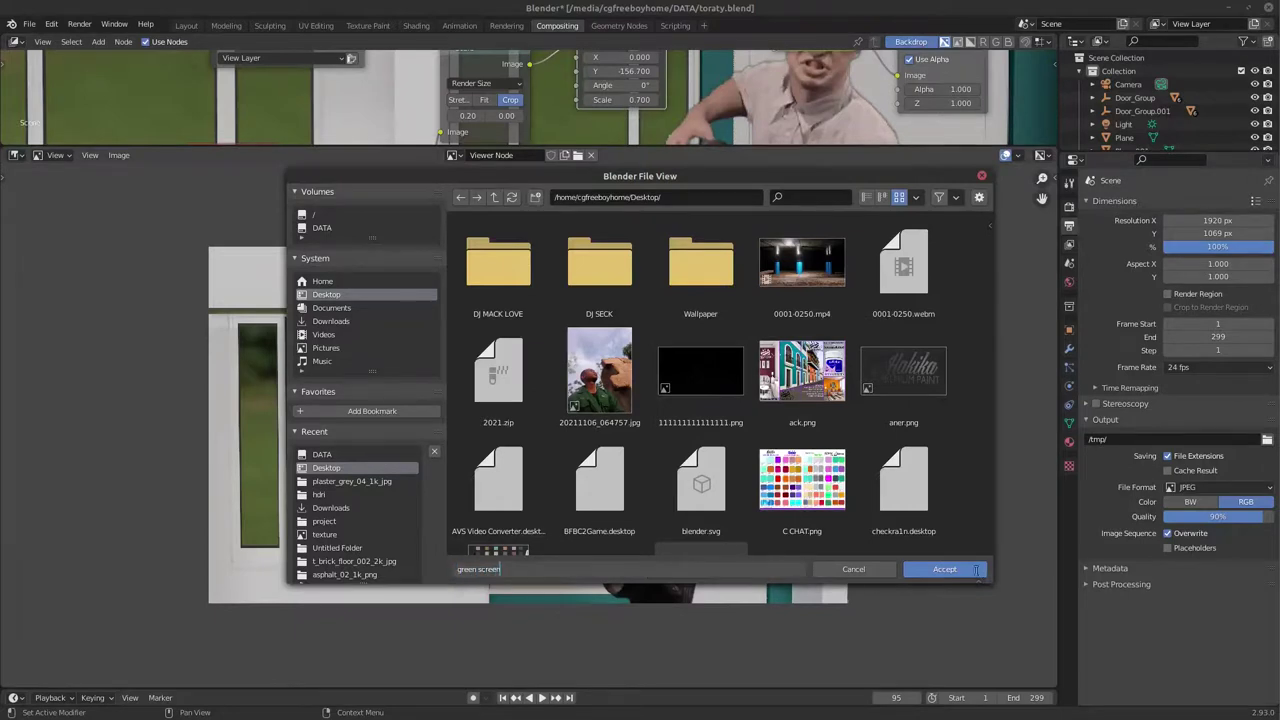
click(975, 569)
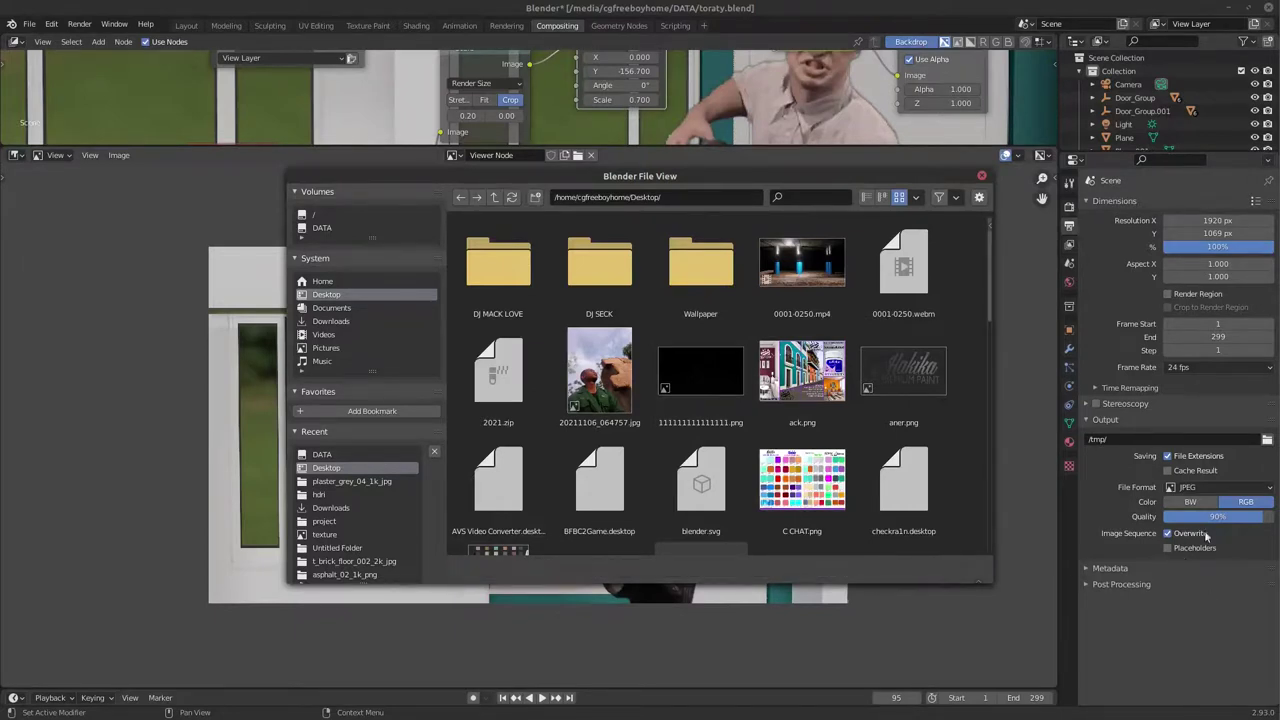
Set the output format to FFmpeg Video with an MPEG-4 container, then save the file.
click(1222, 487)
click(1222, 524)
click(1110, 537)
click(1110, 537)
click(1220, 487)
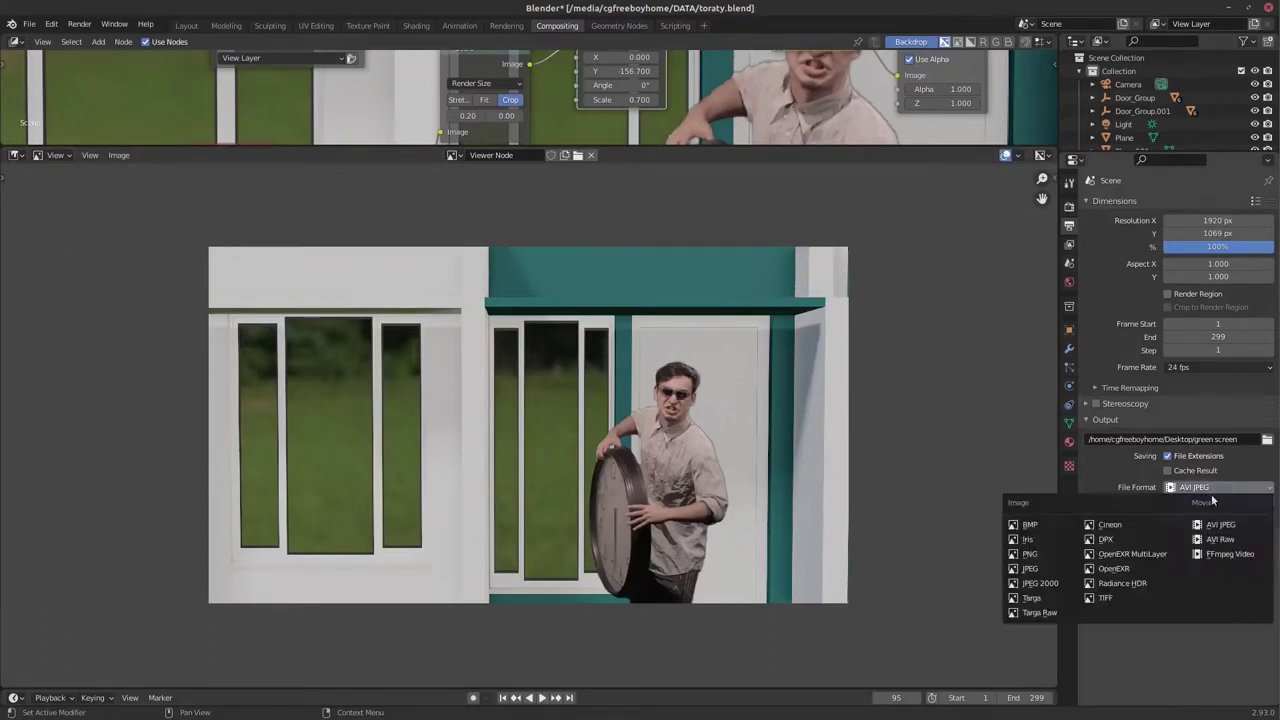
click(1221, 556)
click(1190, 541)
click(1189, 500)
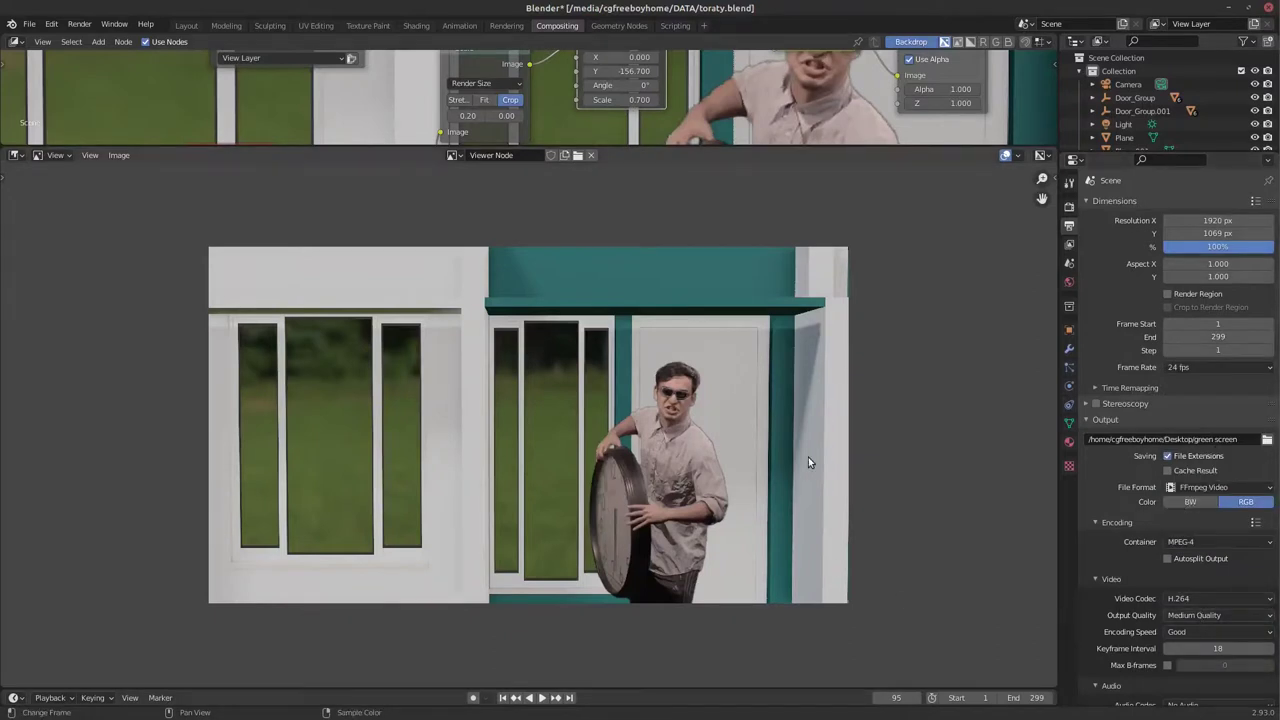
key(ctrl+s)
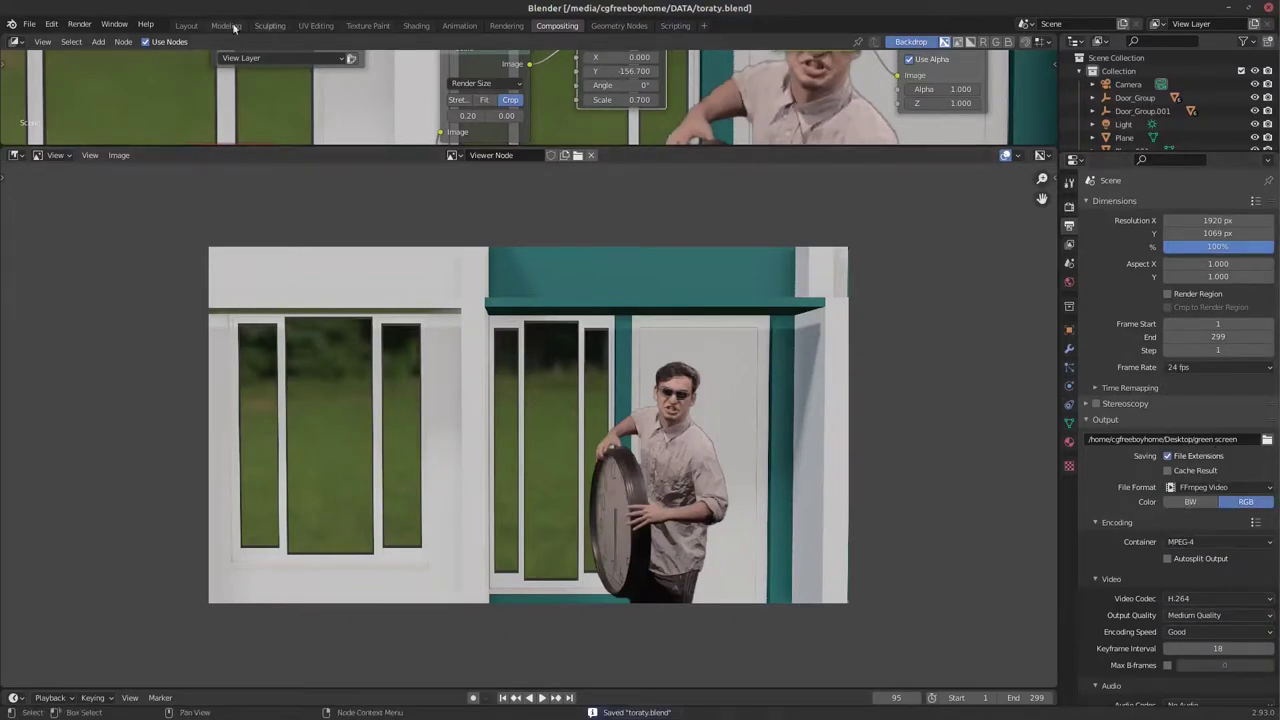
Render frame 95 of the composited façade from the Layout workspace.
click(187, 25)
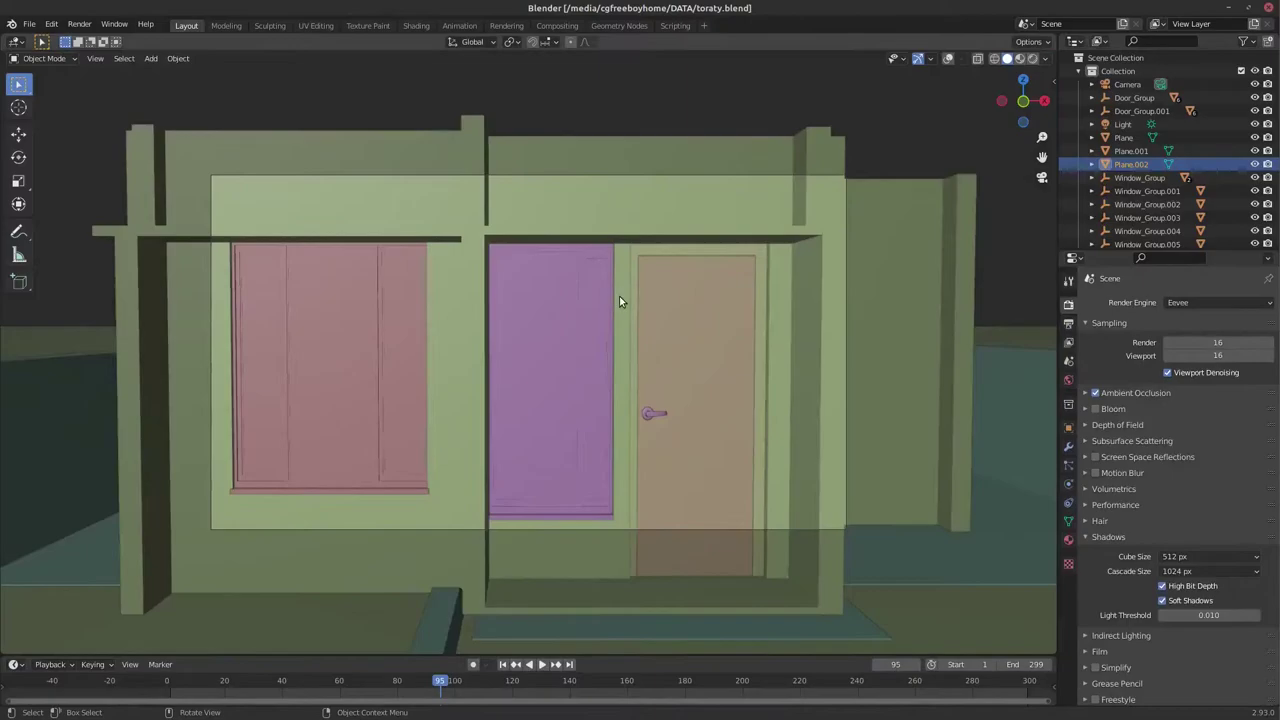
key(ctrl+F12)
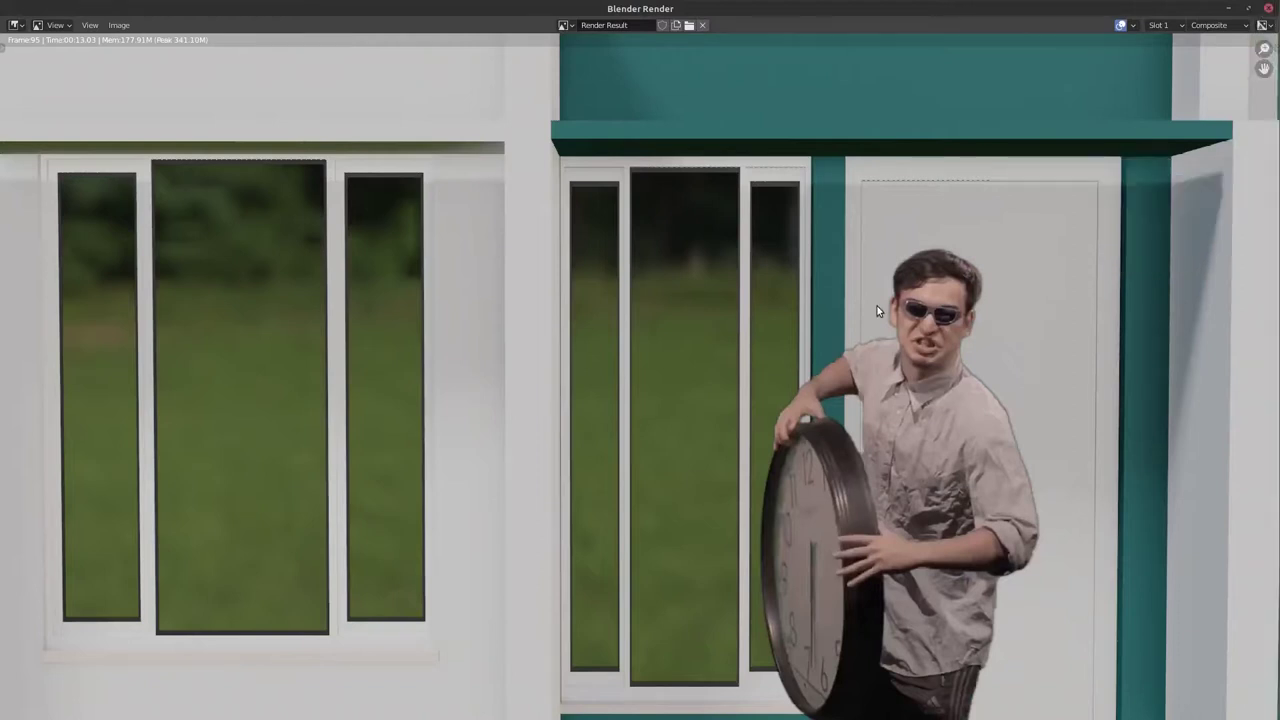
scroll(944, 321, down, 1)
scroll(944, 321, up, 1)
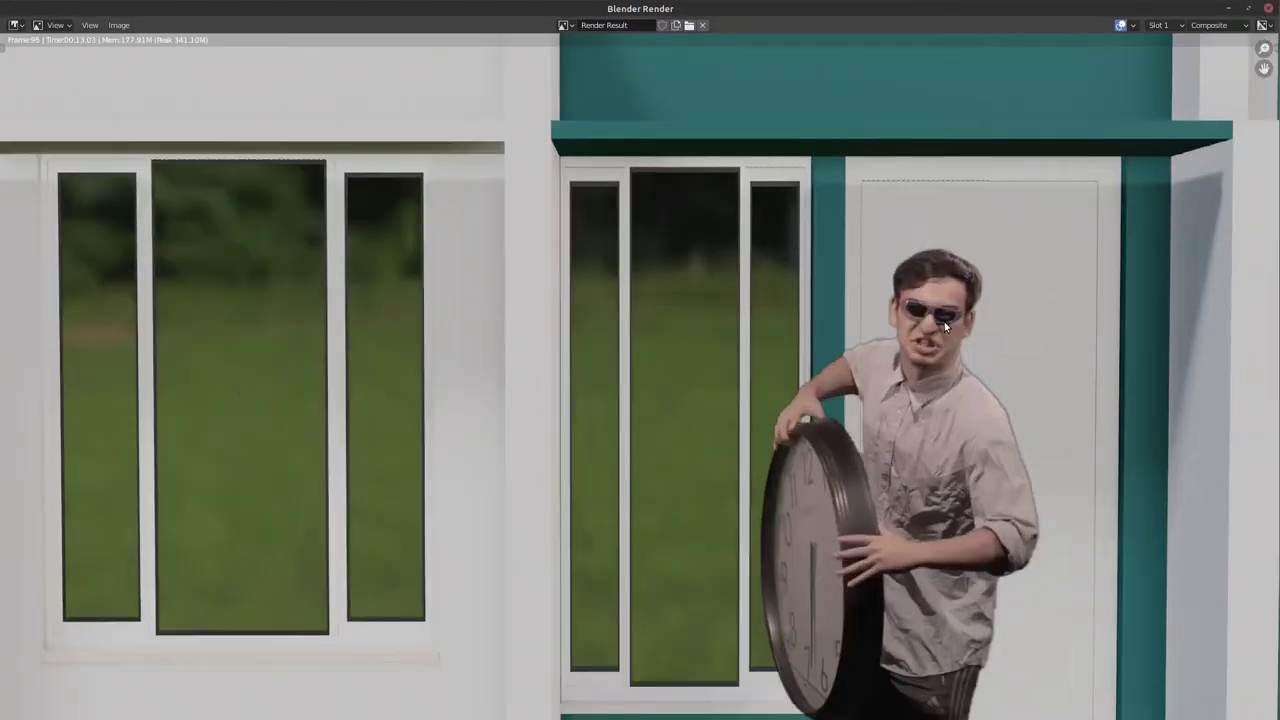
Save the rendered frame as a PNG image in the DATA folder.
click(119, 26)
click(150, 118)
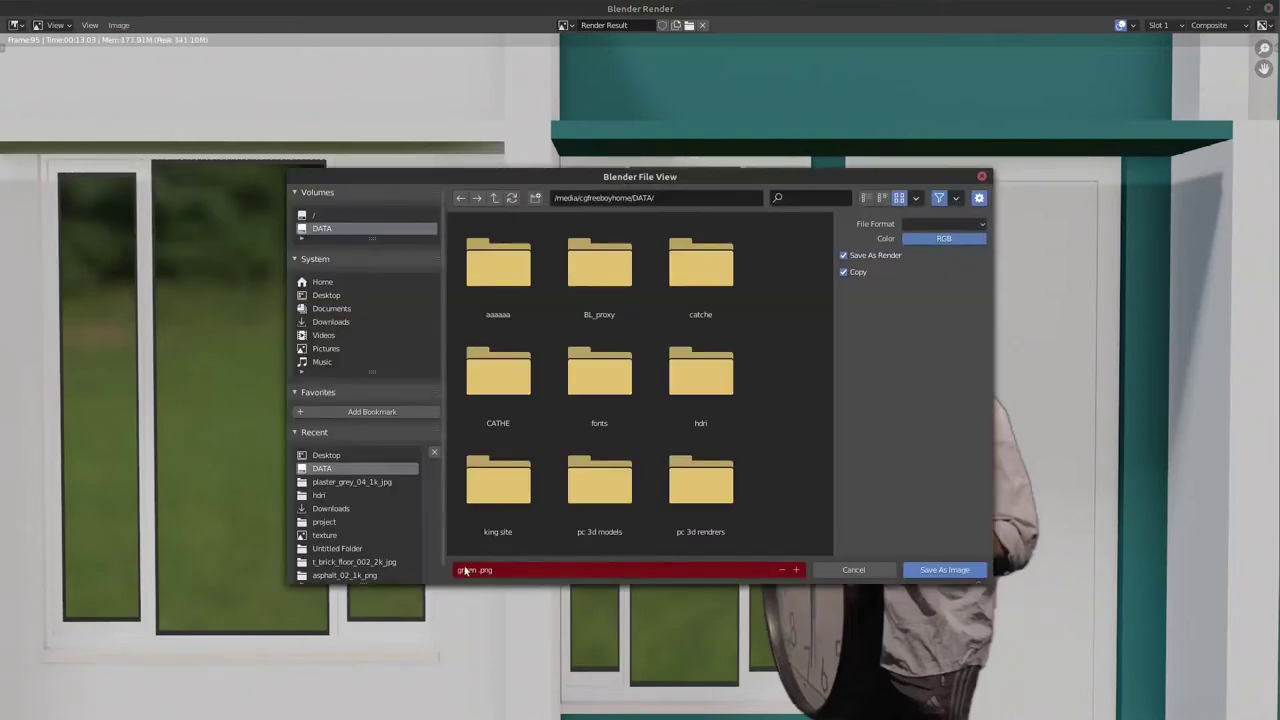
click(930, 569)
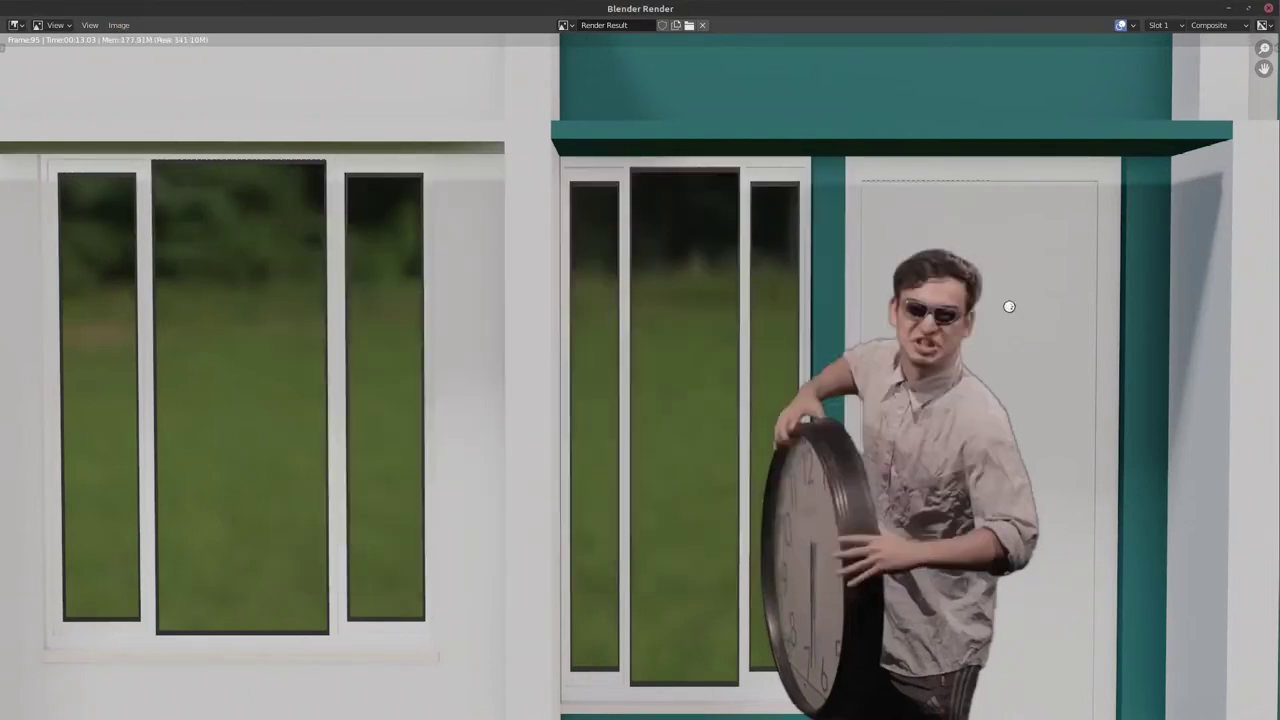